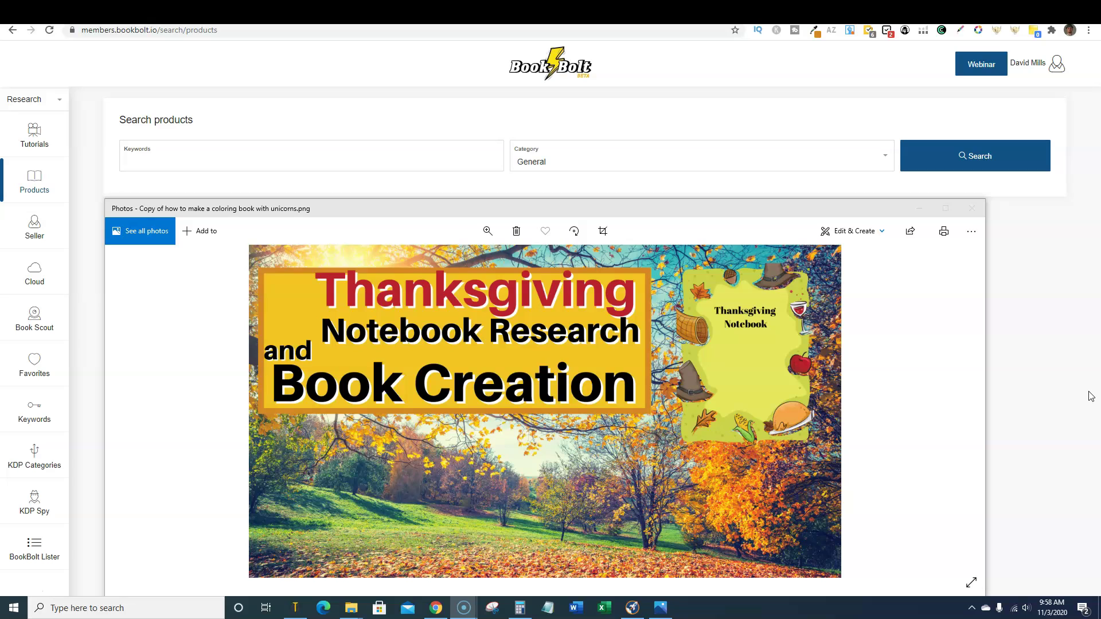
# - Minimize the Photos viewer so Book Bolt is visible
pyautogui.click(919, 209)
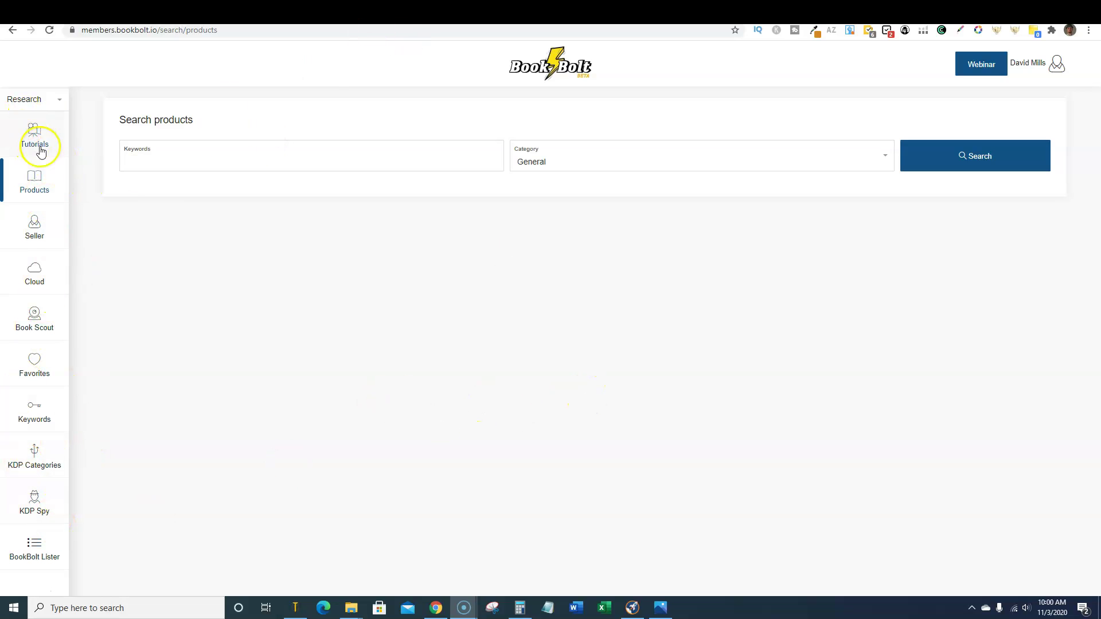
# - Open the Cloud search and limit it to Top 200 bestsellers in the Notebook category
pyautogui.click(38, 278)
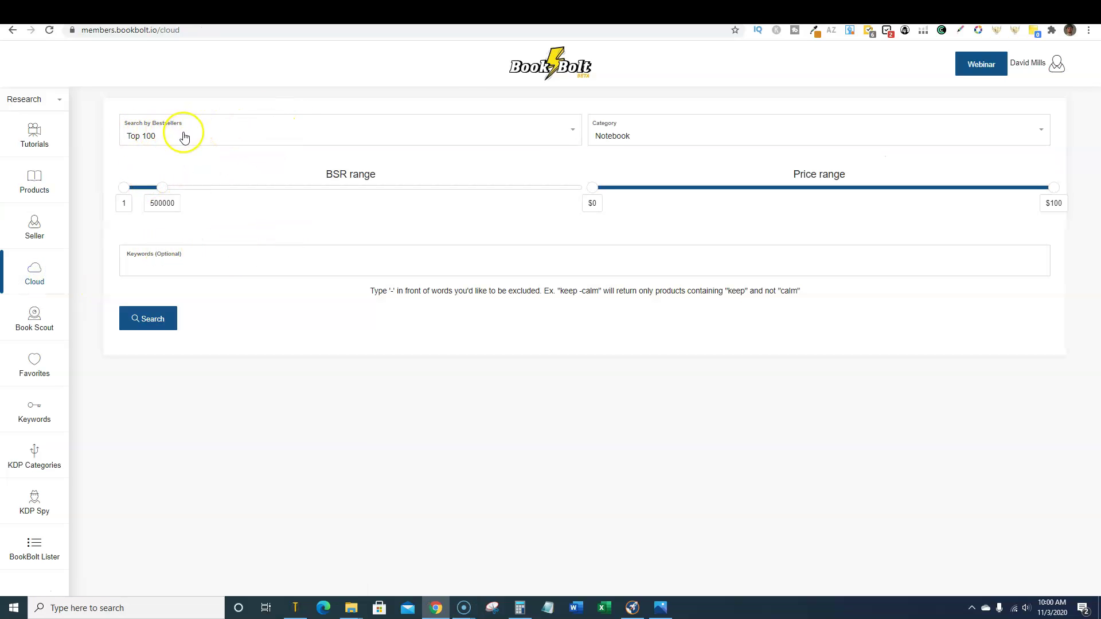
pyautogui.click(574, 133)
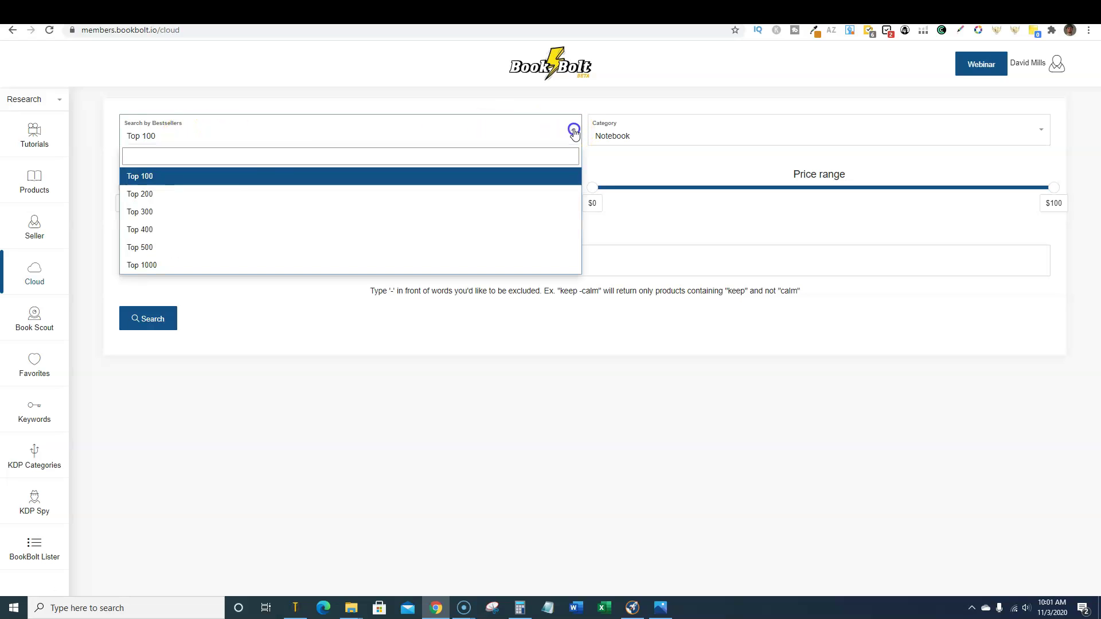
pyautogui.click(188, 202)
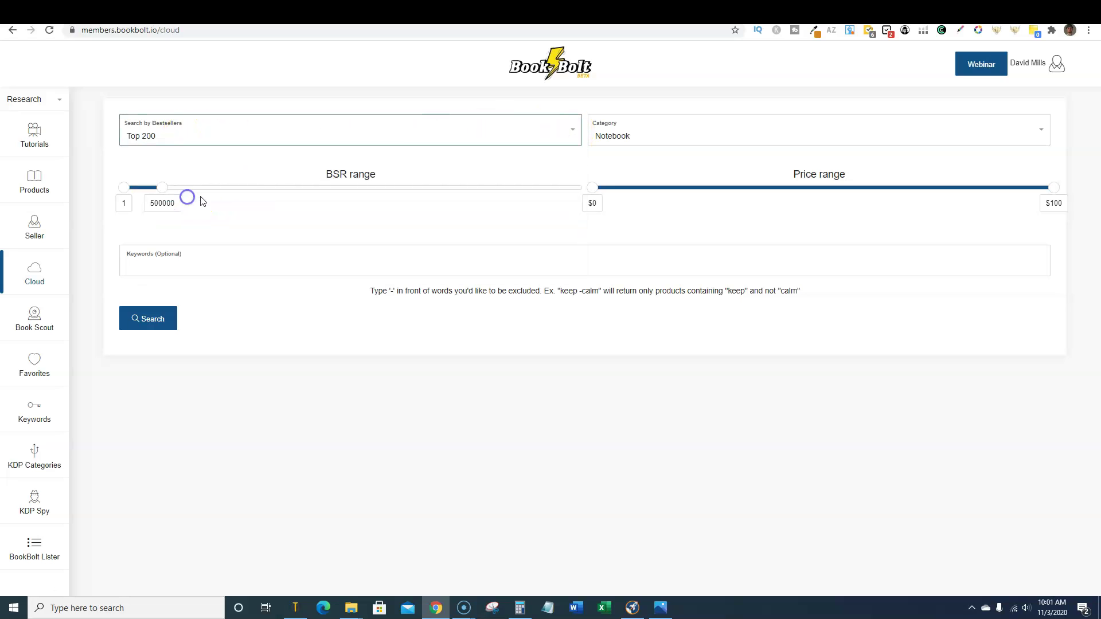
pyautogui.click(613, 139)
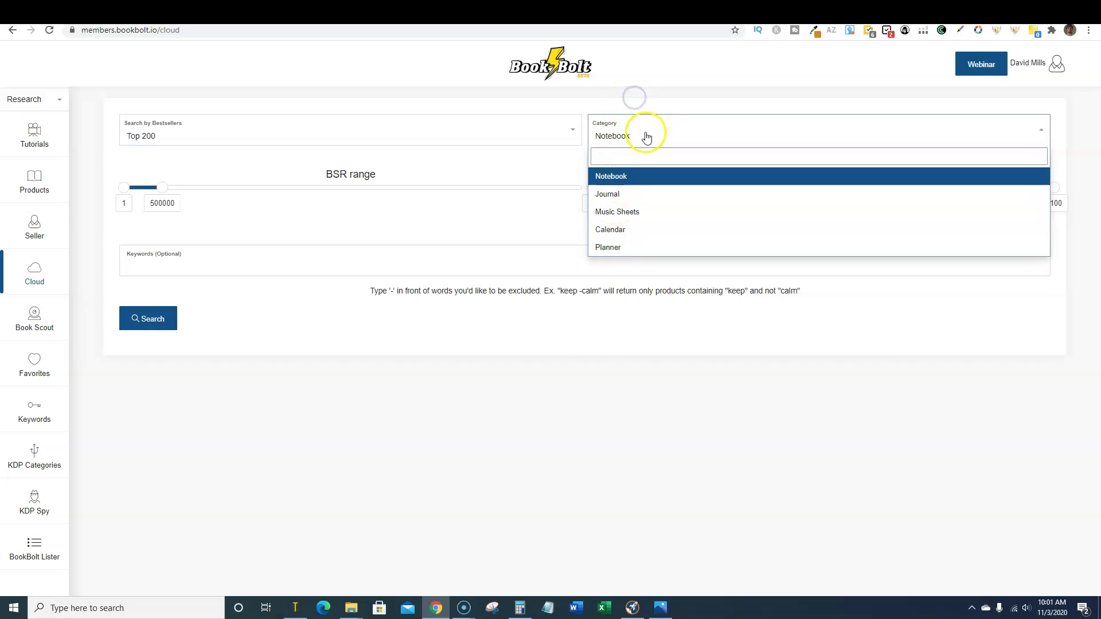
pyautogui.click(631, 103)
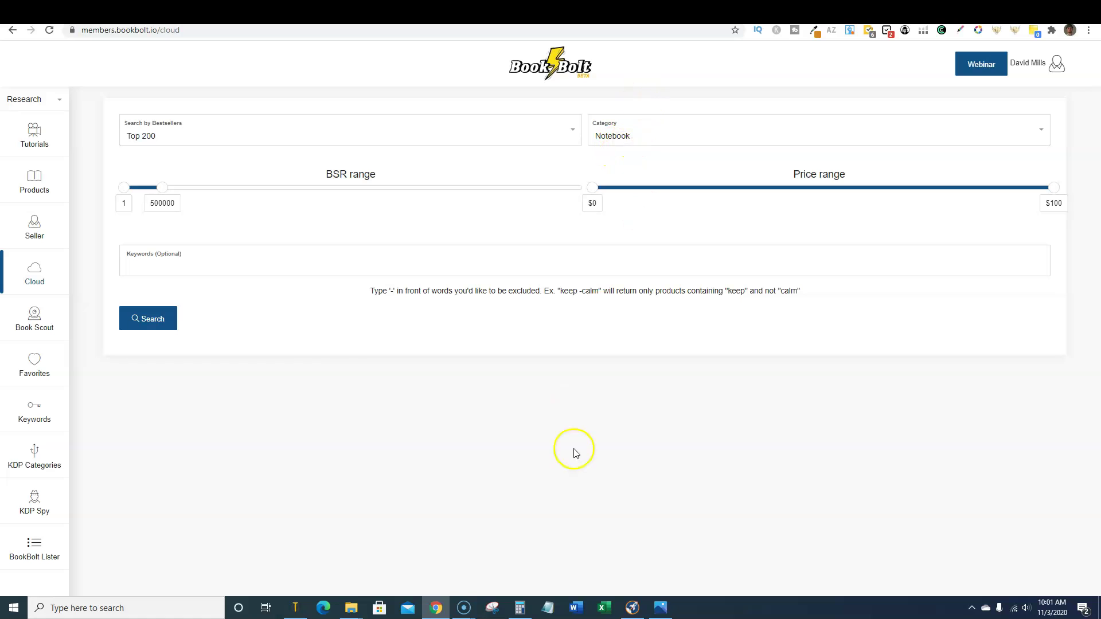
# - In Publisher Rocket, compare monthly Amazon searches for 'thanksgiving notebook' and 'thanksgiving journal', then minimize it
pyautogui.moveTo(635, 602)
pyautogui.click(672, 573)
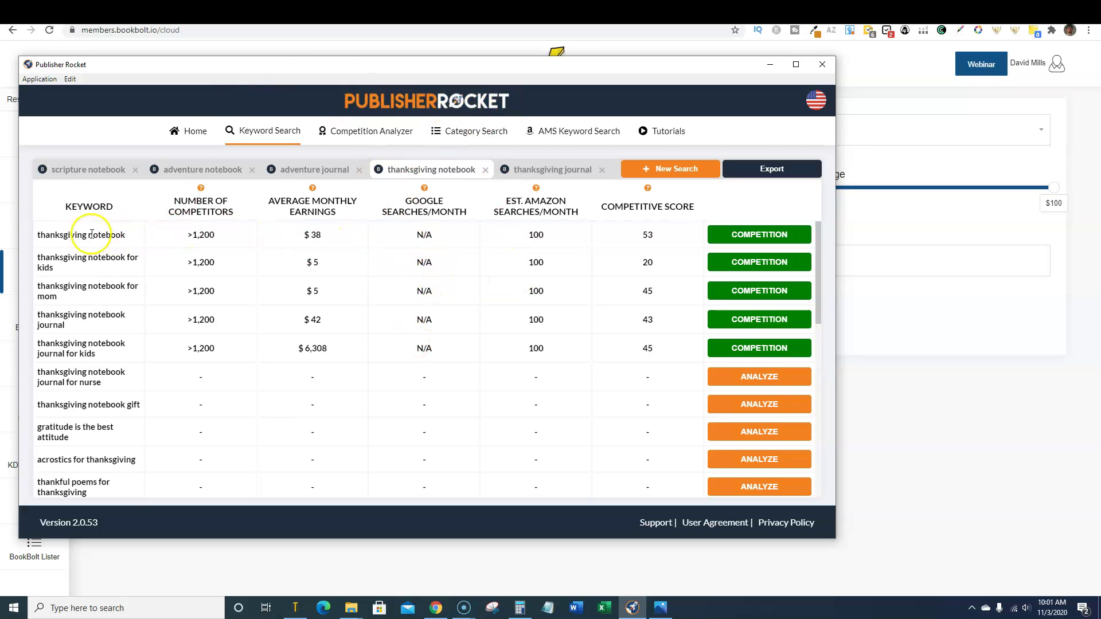
pyautogui.click(529, 237)
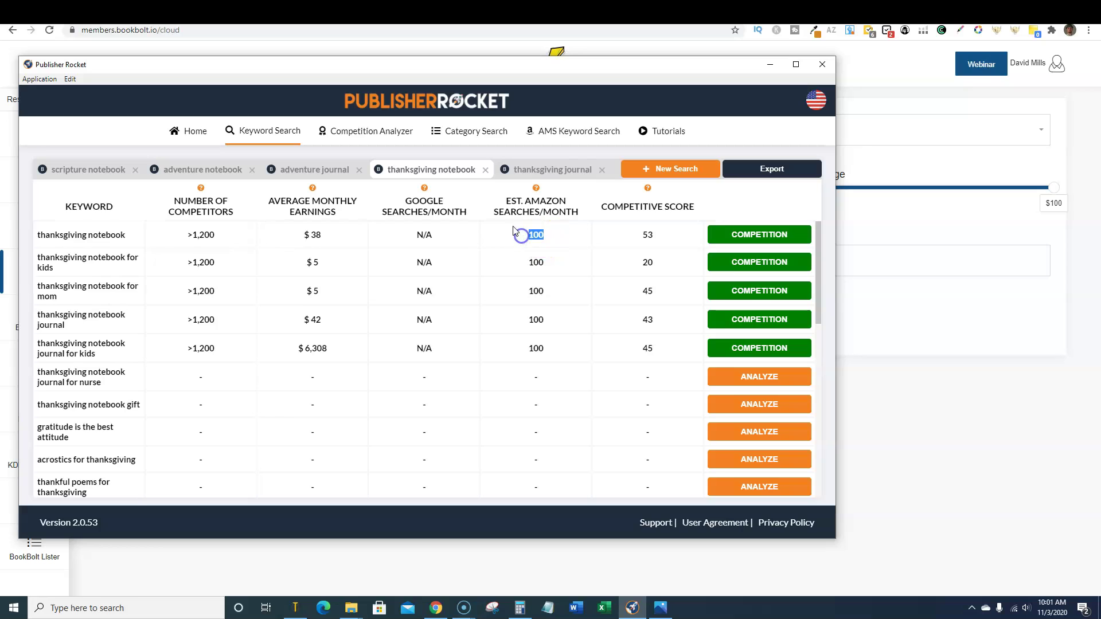
pyautogui.click(554, 168)
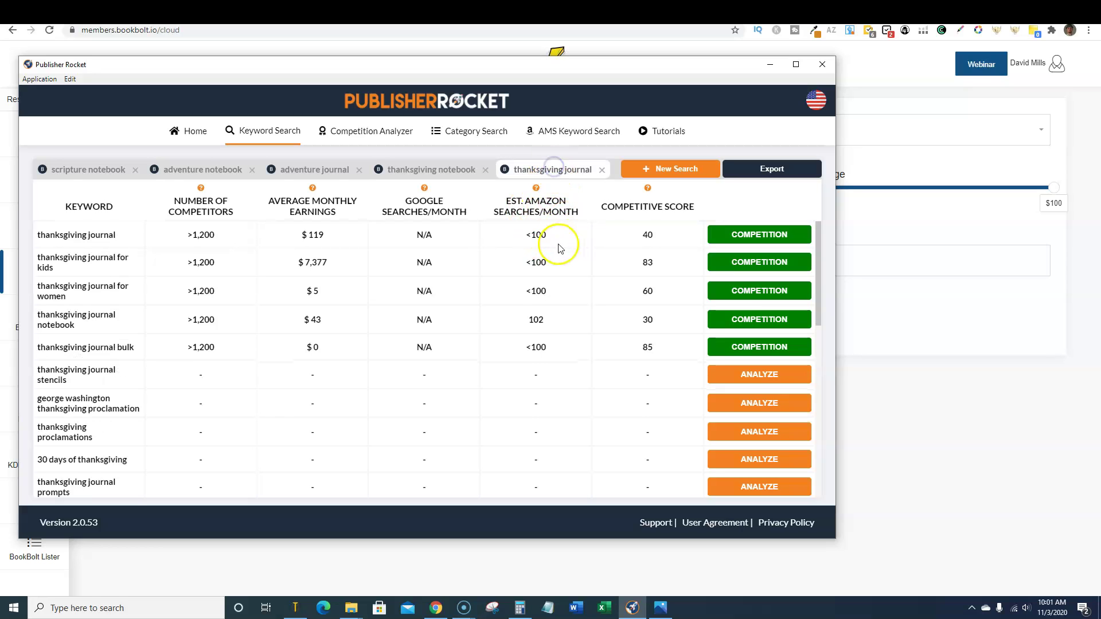
pyautogui.moveTo(549, 234); pyautogui.dragTo(524, 235)
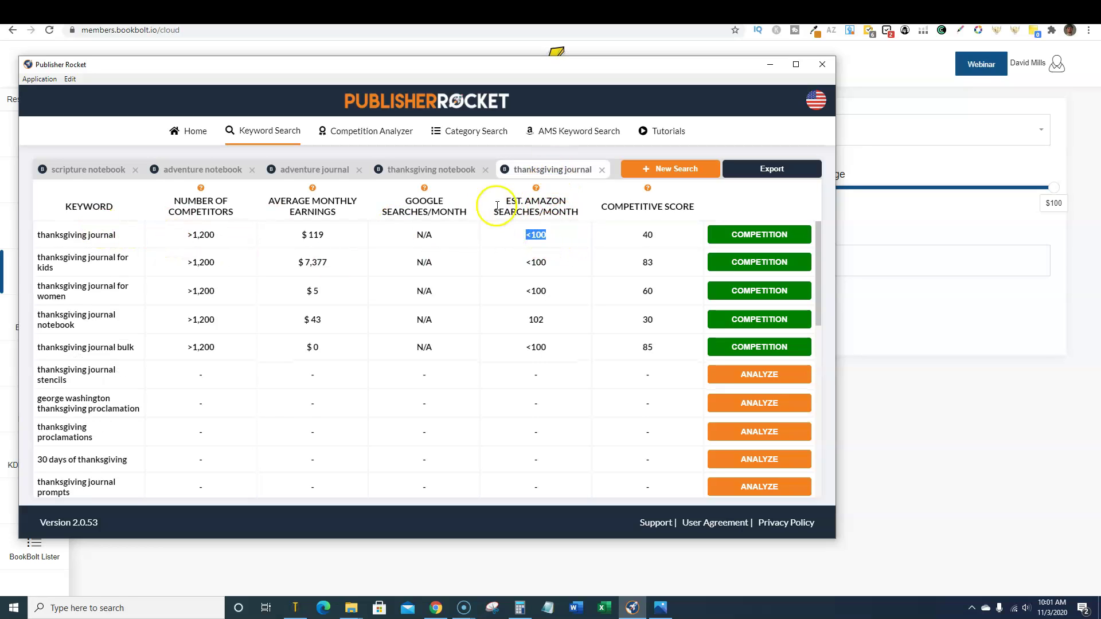
pyautogui.click(453, 169)
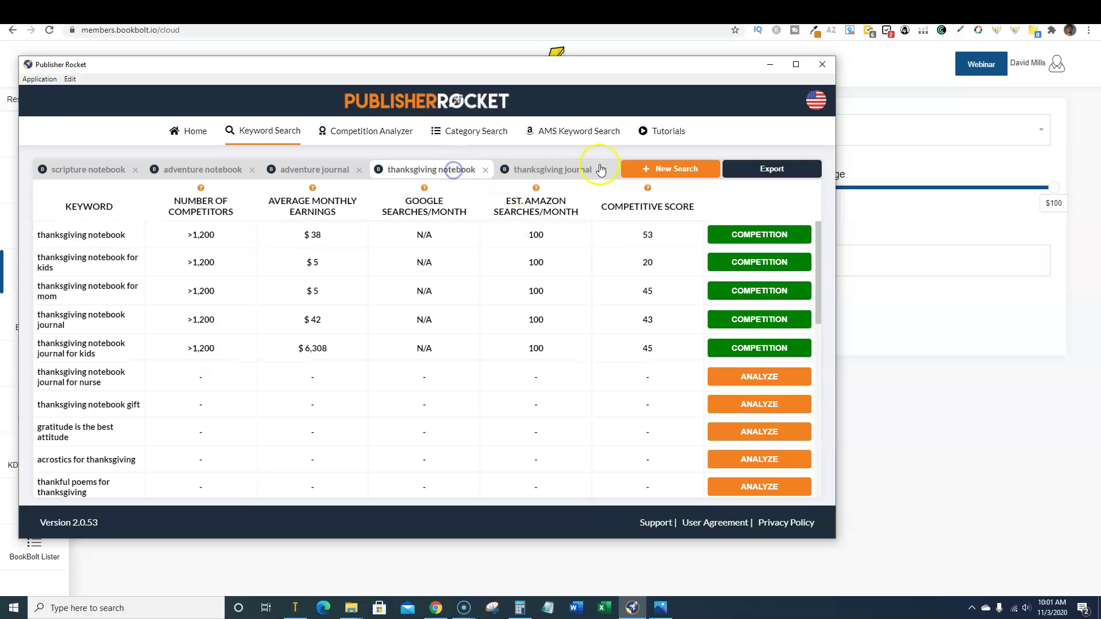
pyautogui.click(770, 69)
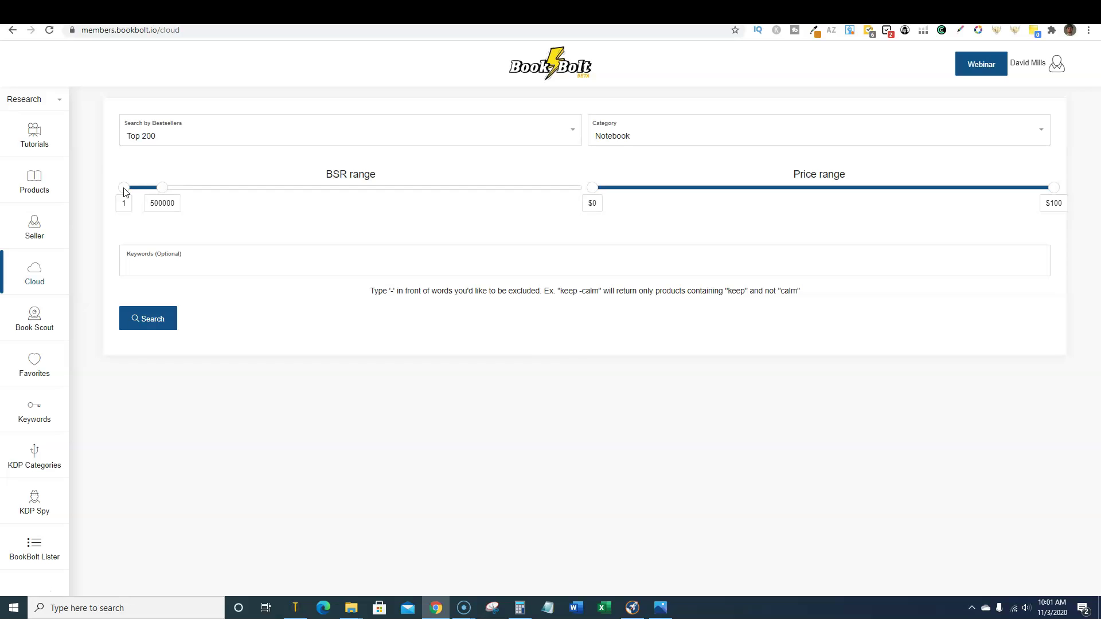
# - Narrow the BSR range sliders to 96895–909938
pyautogui.click(160, 188)
pyautogui.click(124, 188)
pyautogui.click(158, 187)
pyautogui.click(161, 206)
pyautogui.click(163, 189)
pyautogui.moveTo(172, 190); pyautogui.dragTo(195, 190)
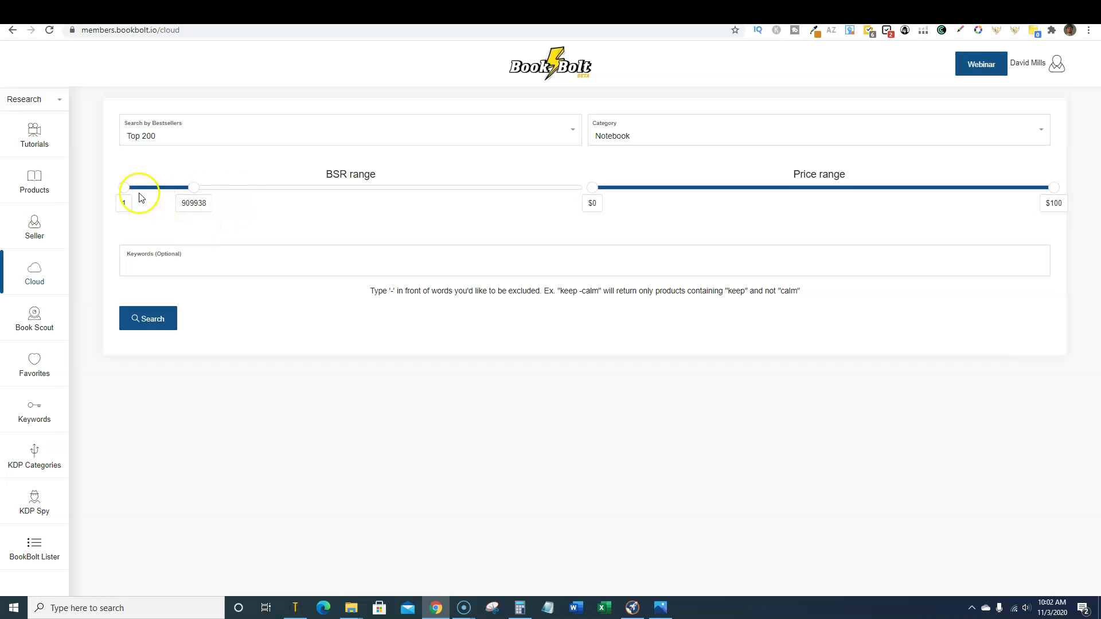
pyautogui.moveTo(127, 190); pyautogui.dragTo(134, 192)
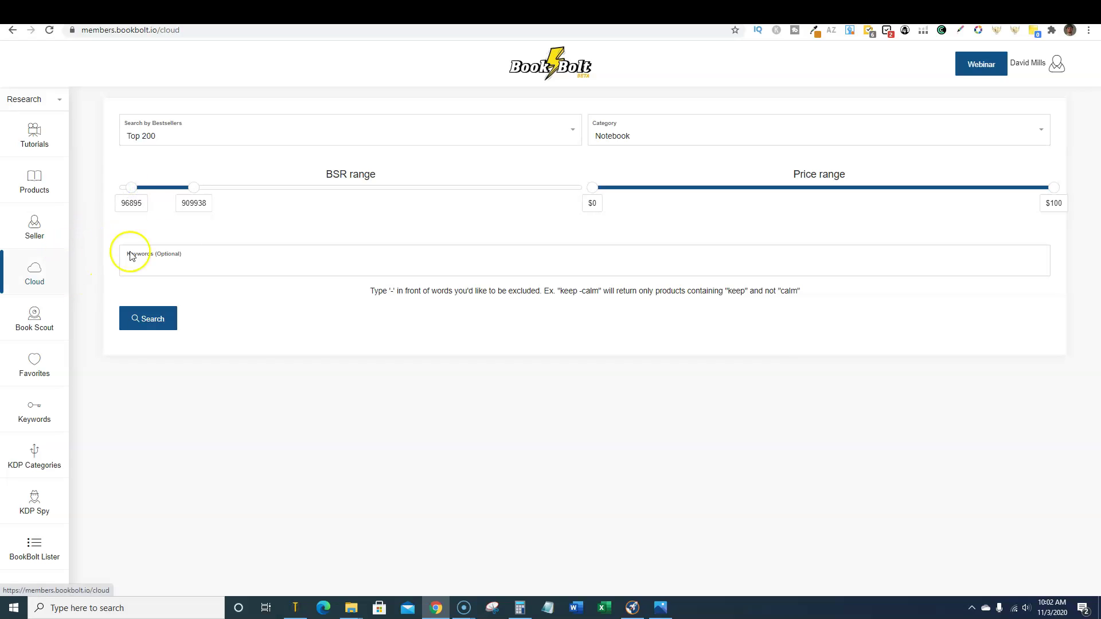
# - Search Notebook bestsellers for the keyword 'thanksgiving'
pyautogui.click(239, 262)
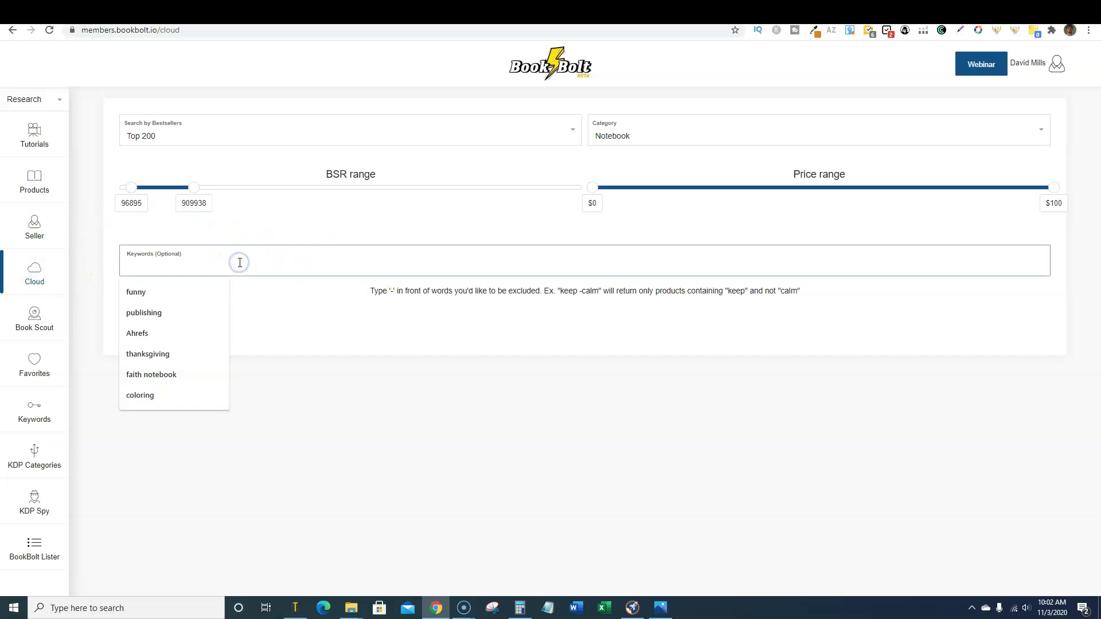
pyautogui.write('thanksgiving')
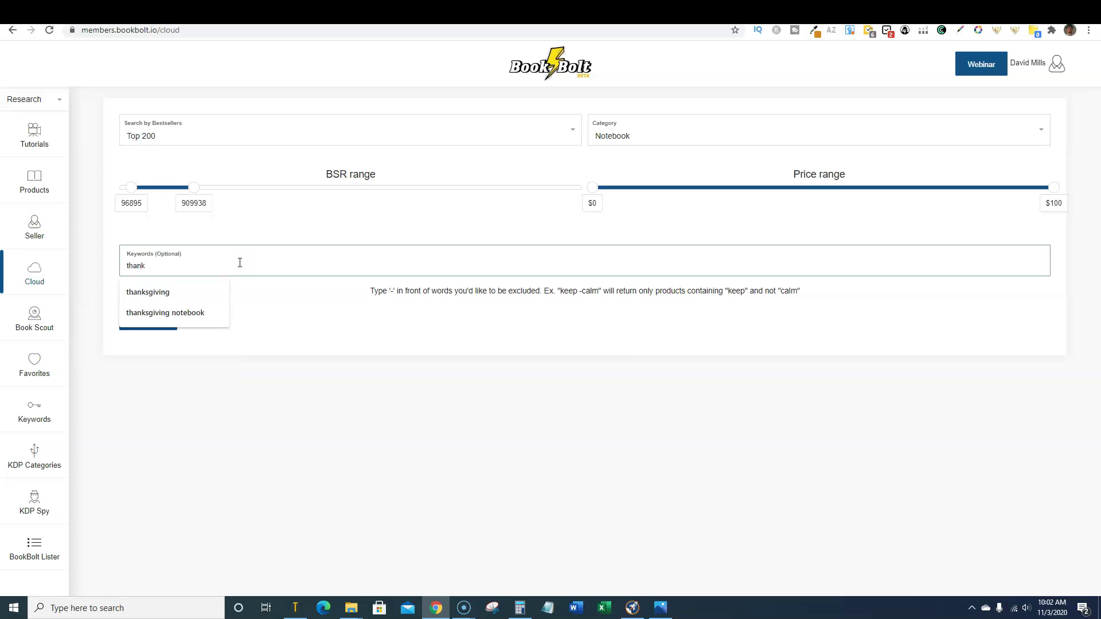
pyautogui.click(166, 298)
pyautogui.click(160, 318)
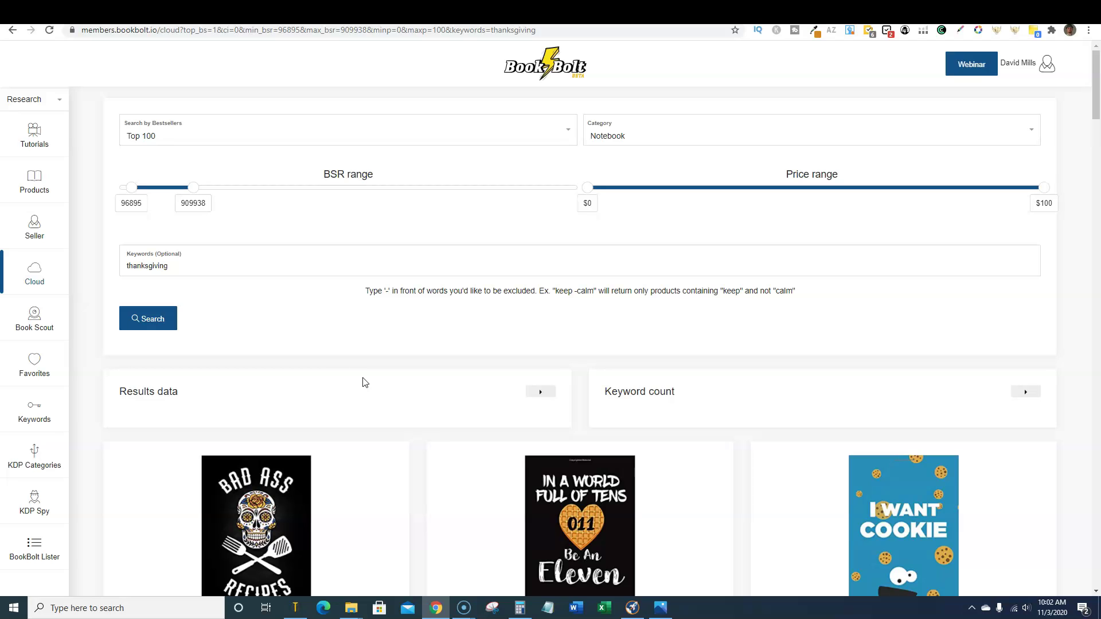
# - Scroll the thanksgiving results down to the Thanksgiving Turkey Gobble Notebook 6"X9" 120 Line Pages listing
pyautogui.click(343, 374)
pyautogui.scroll(-4, 383, 395)
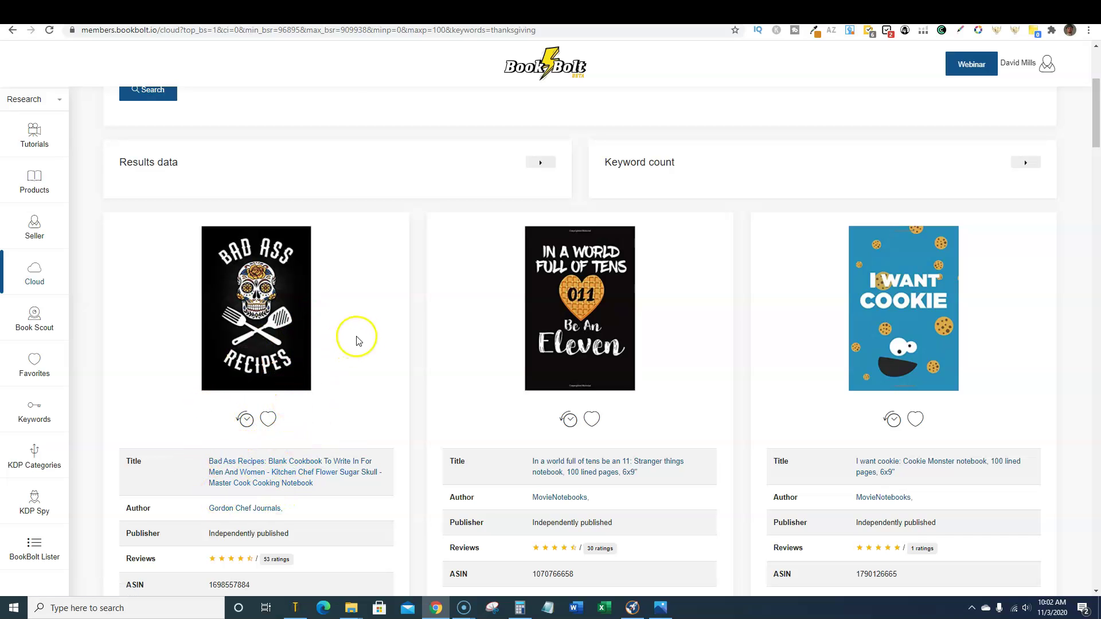
pyautogui.scroll(-1, 374, 359)
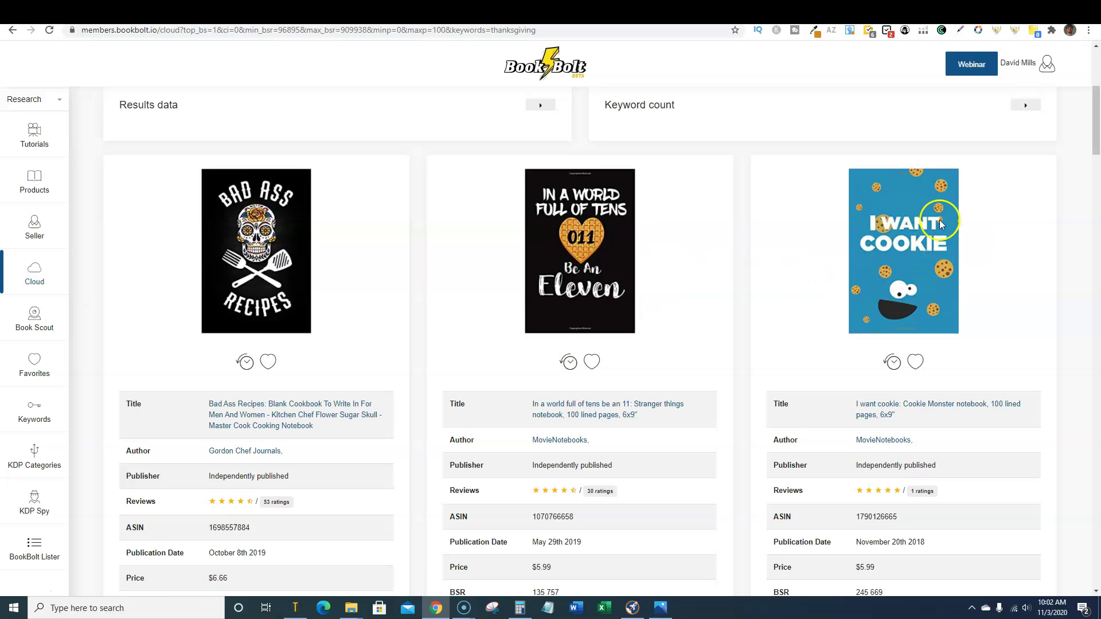
pyautogui.scroll(-9, 685, 319)
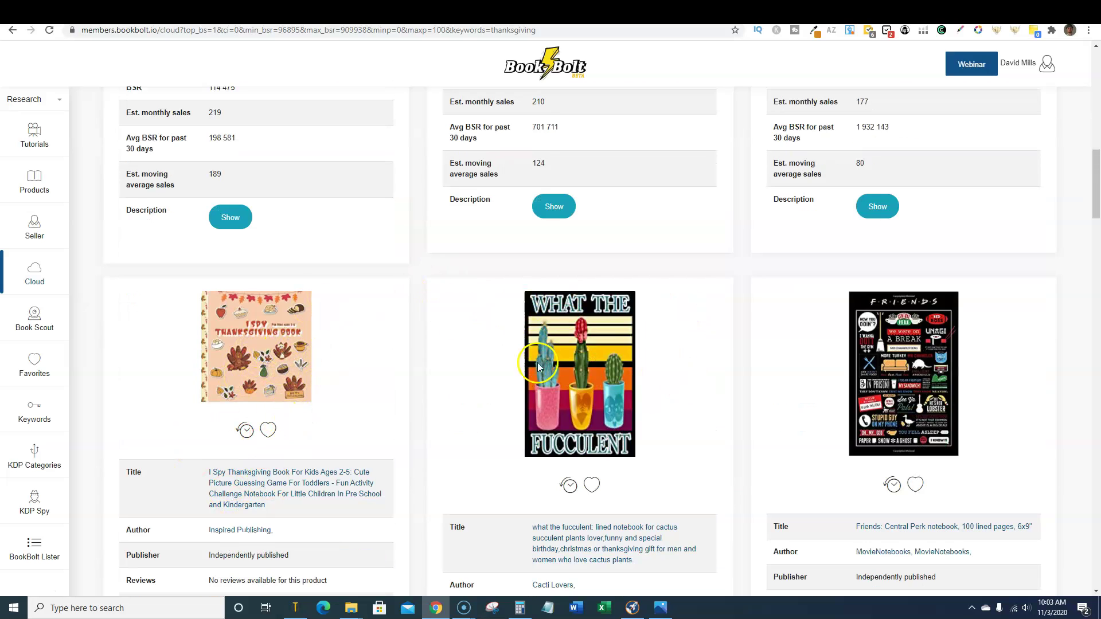
pyautogui.scroll(-10, 799, 413)
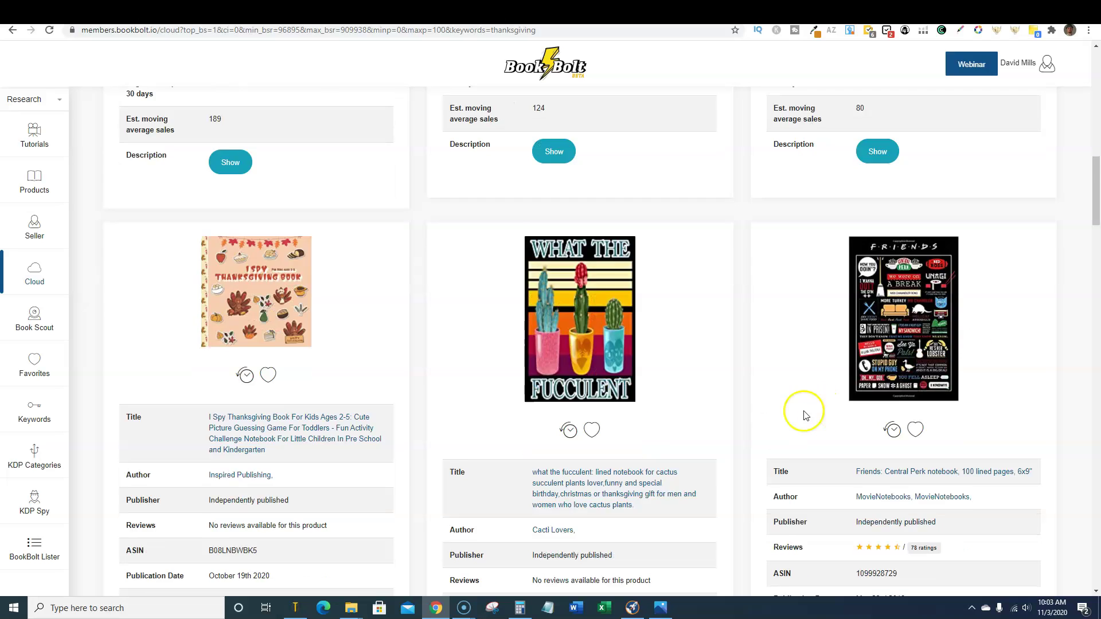
pyautogui.scroll(-1, 453, 287)
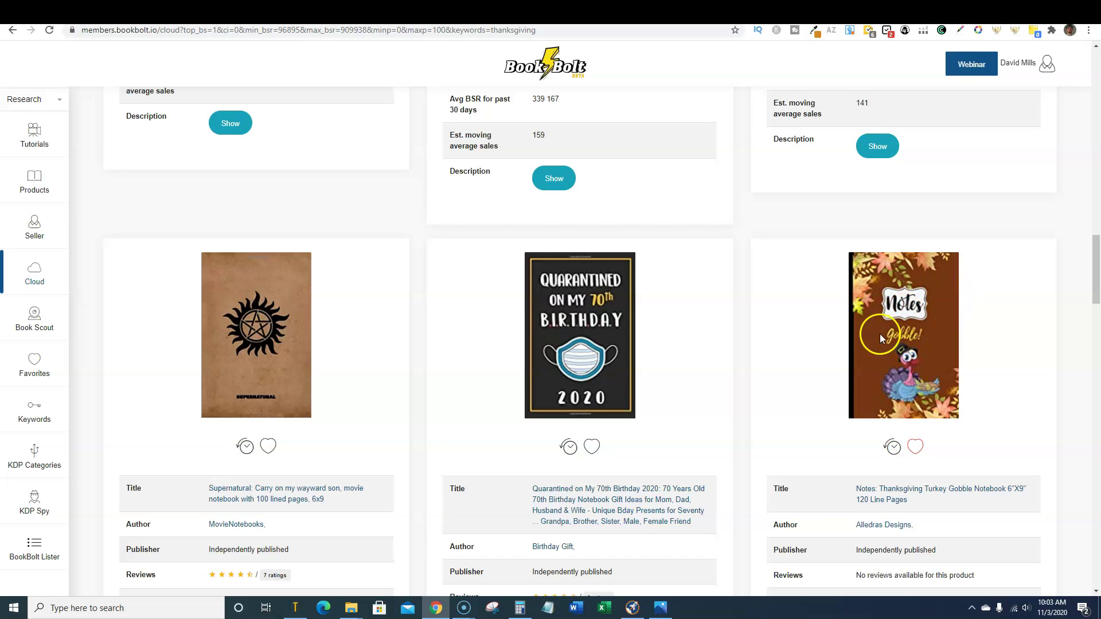
pyautogui.scroll(-4, 958, 396)
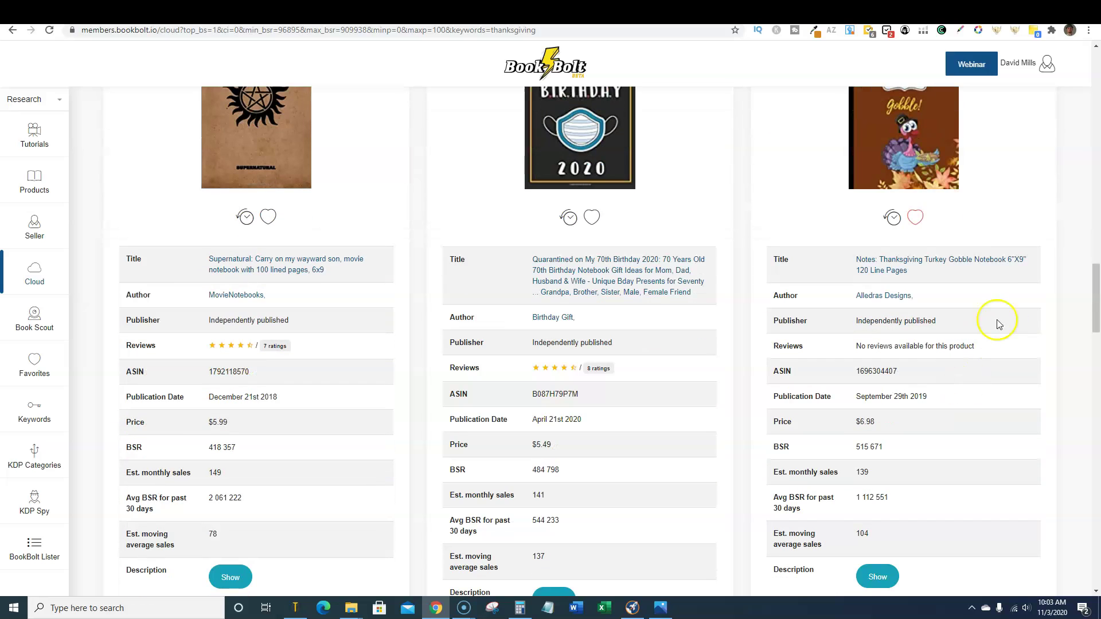
pyautogui.click(876, 422)
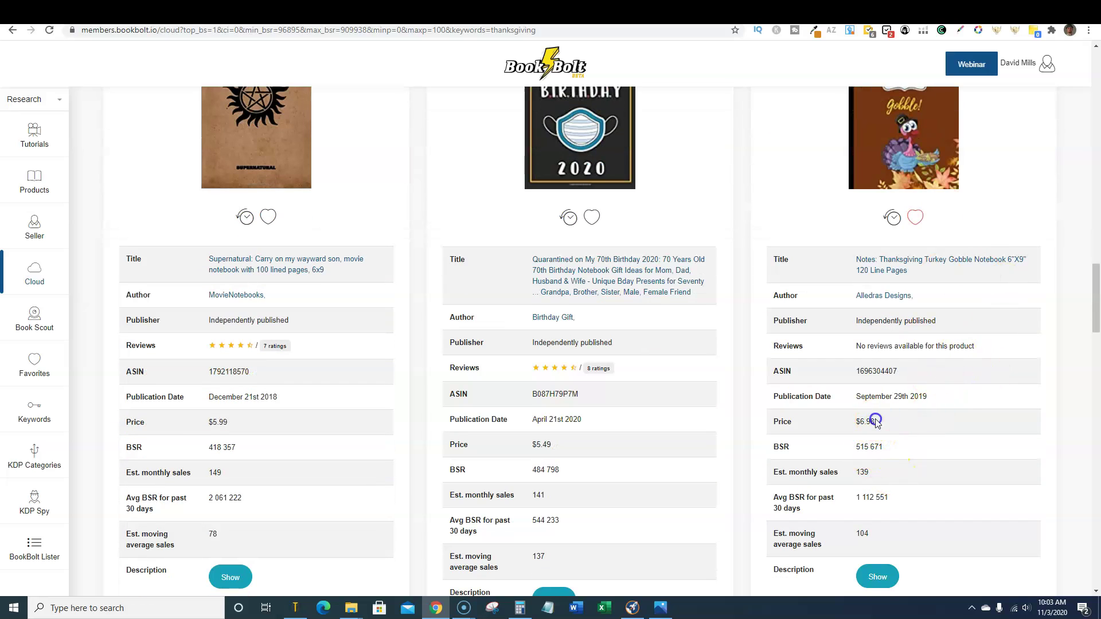
pyautogui.click(897, 446)
pyautogui.moveTo(896, 446); pyautogui.dragTo(849, 446)
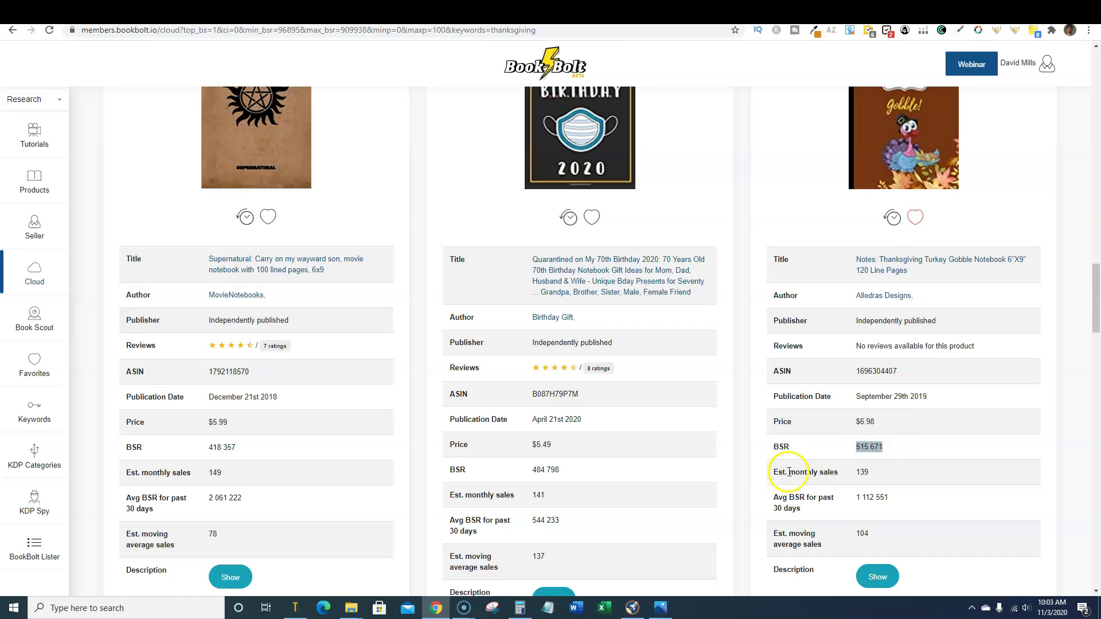
pyautogui.click(925, 444)
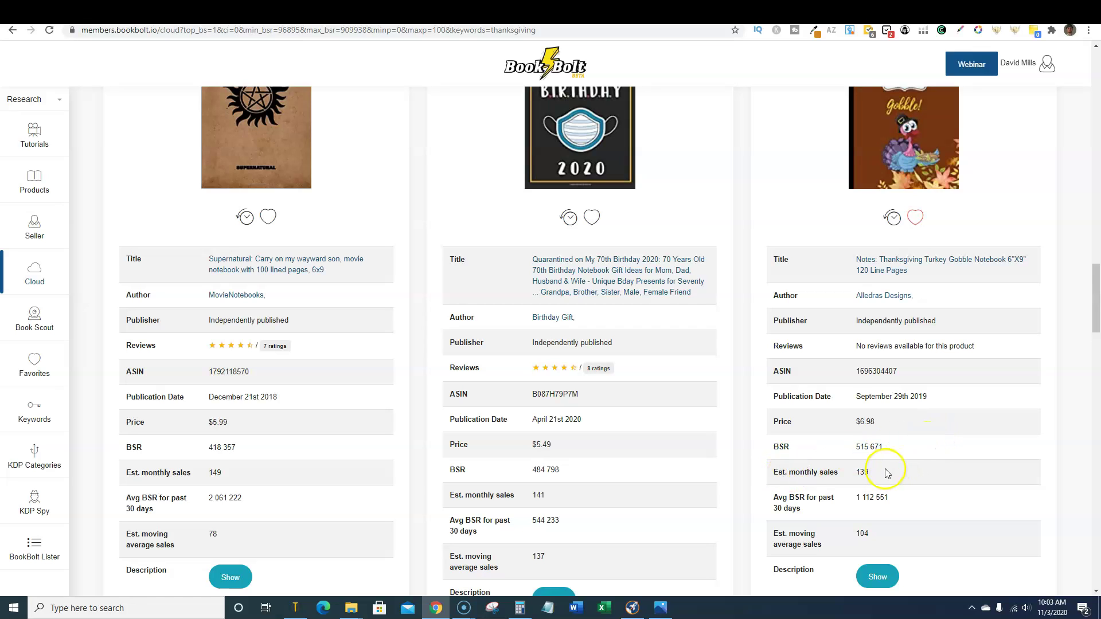
pyautogui.moveTo(885, 474); pyautogui.dragTo(769, 470)
pyautogui.moveTo(888, 541); pyautogui.dragTo(802, 534)
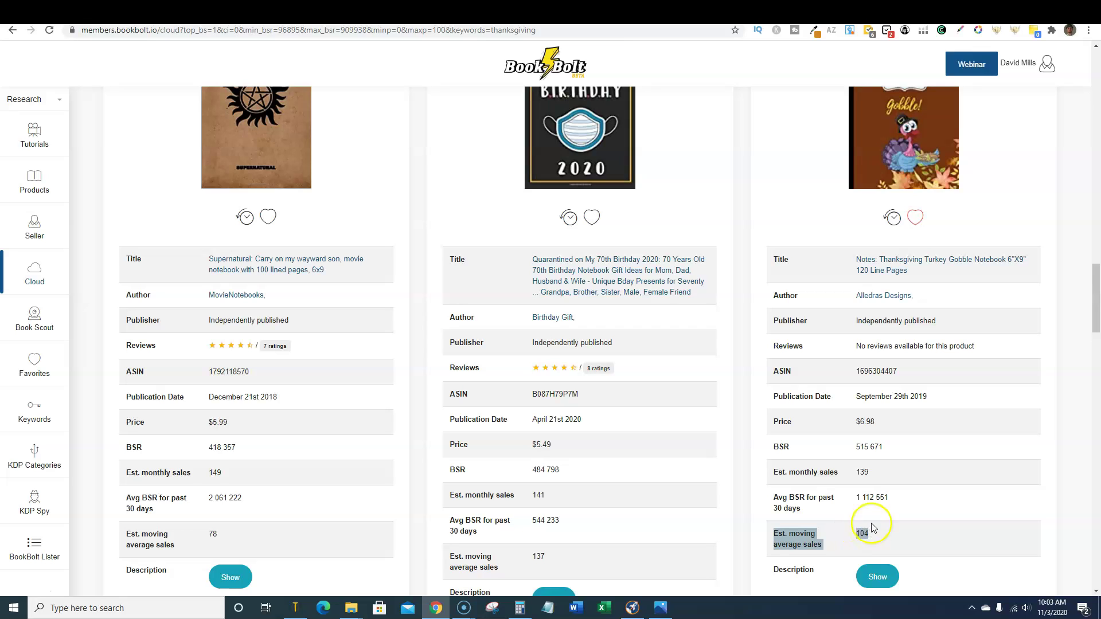
pyautogui.click(874, 469)
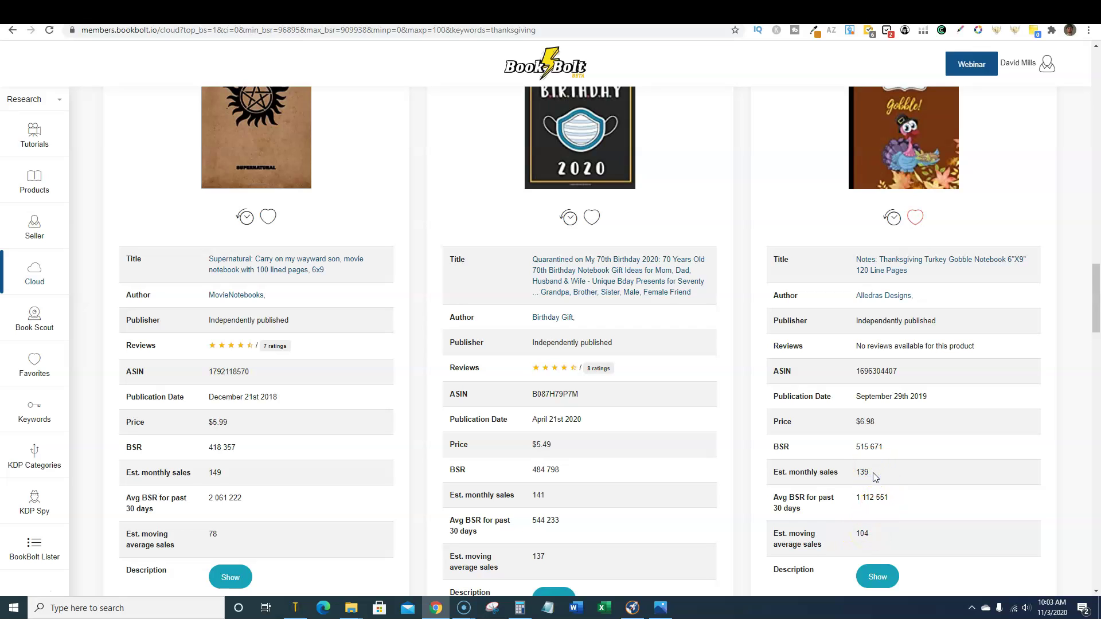
pyautogui.moveTo(874, 475); pyautogui.dragTo(772, 469)
pyautogui.click(883, 471)
pyautogui.moveTo(872, 531); pyautogui.dragTo(779, 530)
pyautogui.click(828, 477)
pyautogui.moveTo(874, 472); pyautogui.dragTo(790, 470)
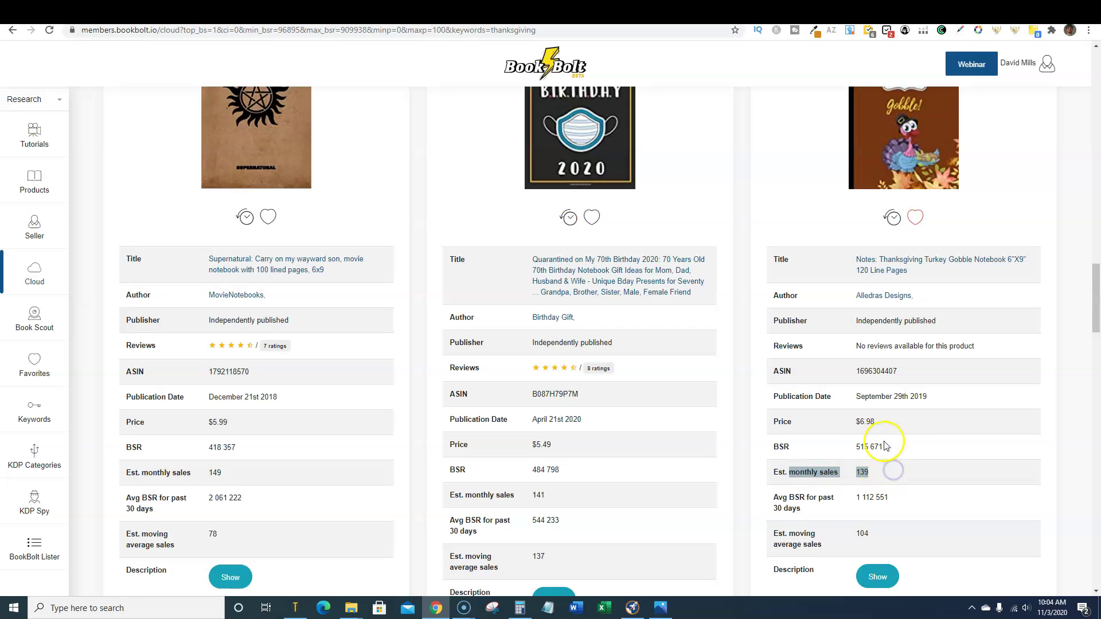
pyautogui.moveTo(884, 447); pyautogui.dragTo(871, 445)
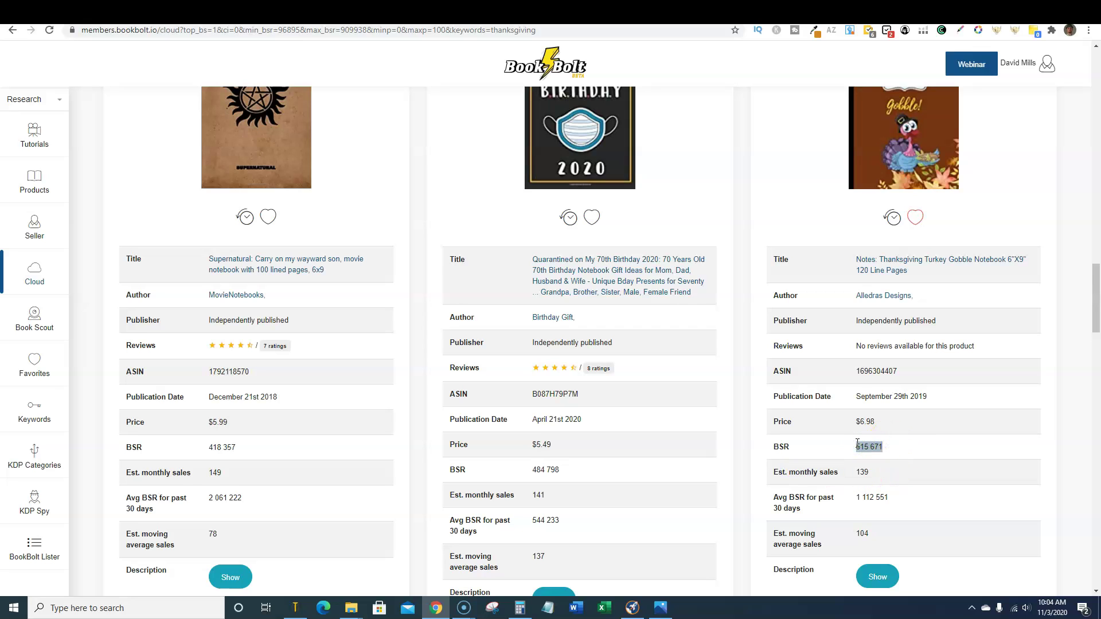
# - Estimate sales for BSR 515671 in the TCK calculator: 9 per month, 1 per day
pyautogui.click(817, 8)
pyautogui.moveTo(467, 88)
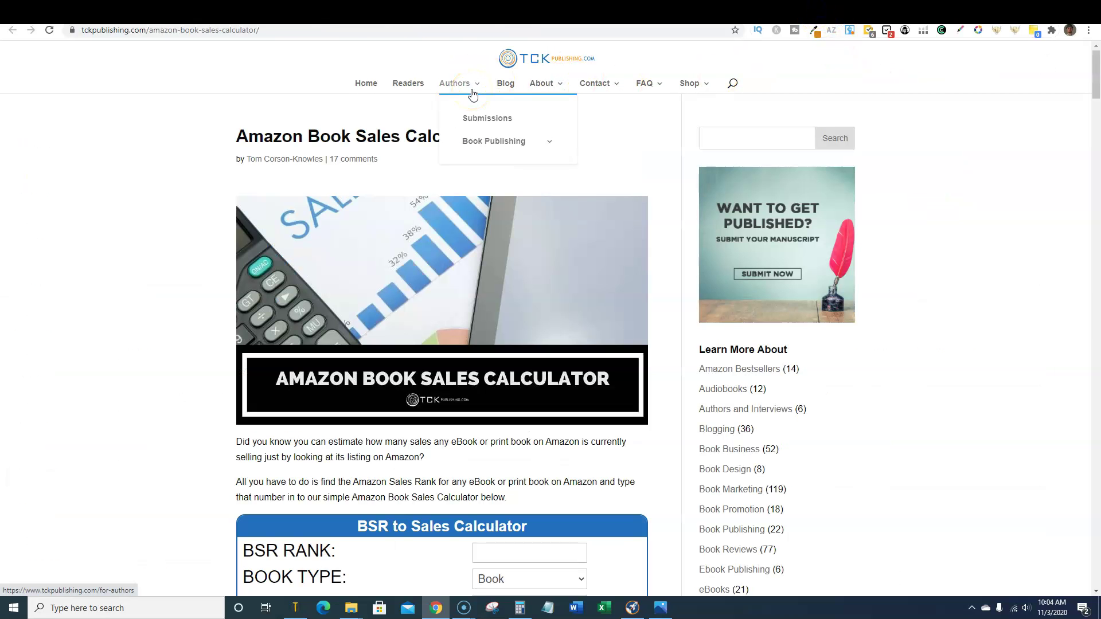
pyautogui.scroll(-4, 413, 287)
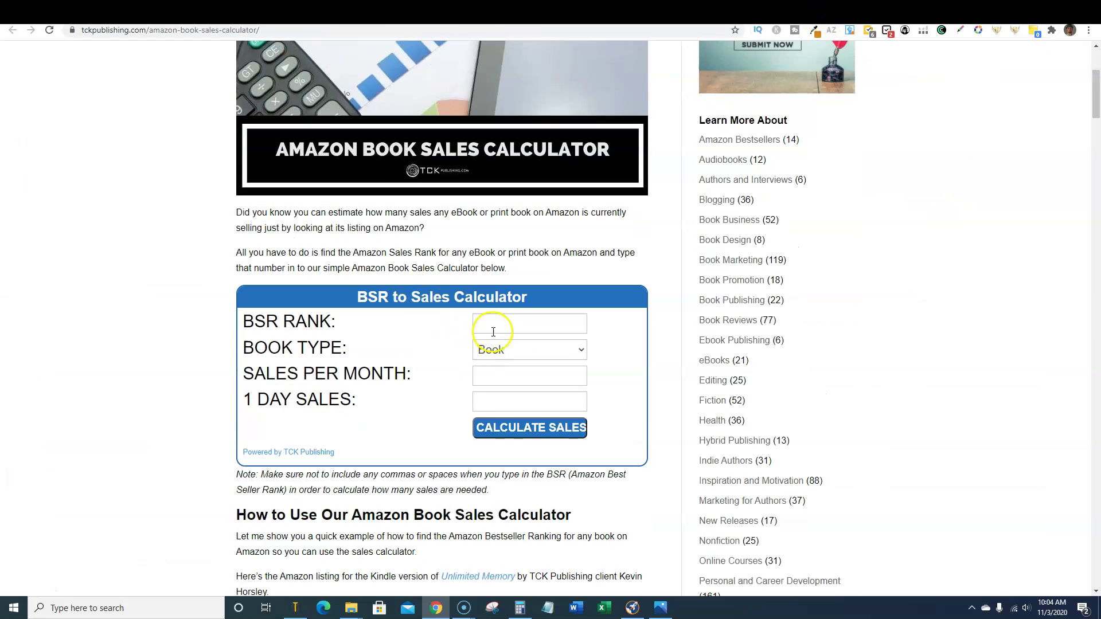
pyautogui.click(499, 322)
pyautogui.click(505, 346)
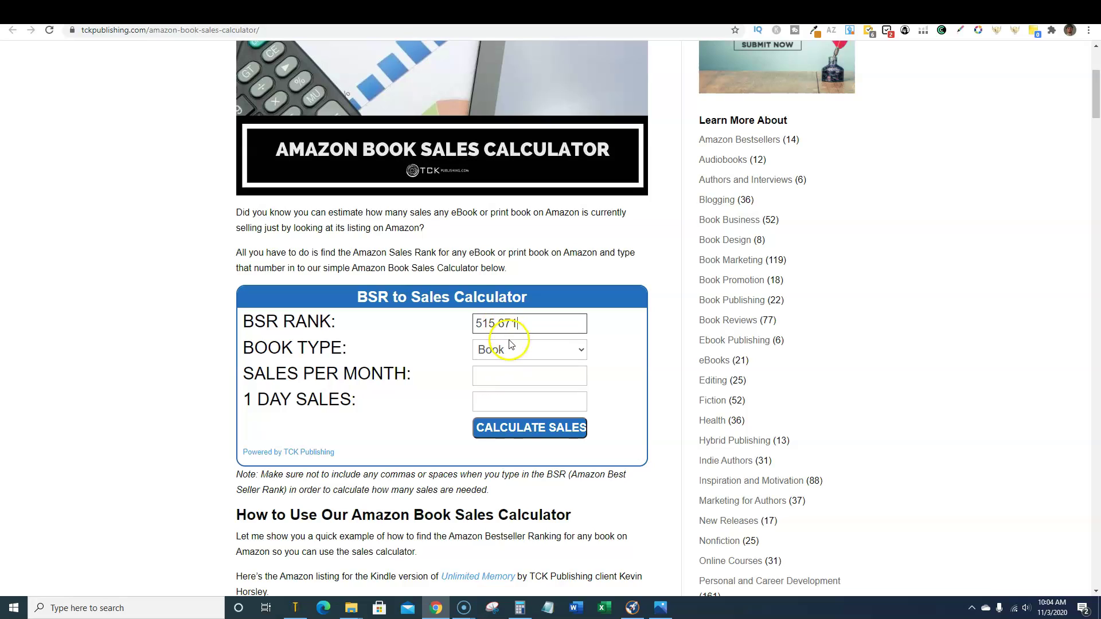
pyautogui.click(499, 323)
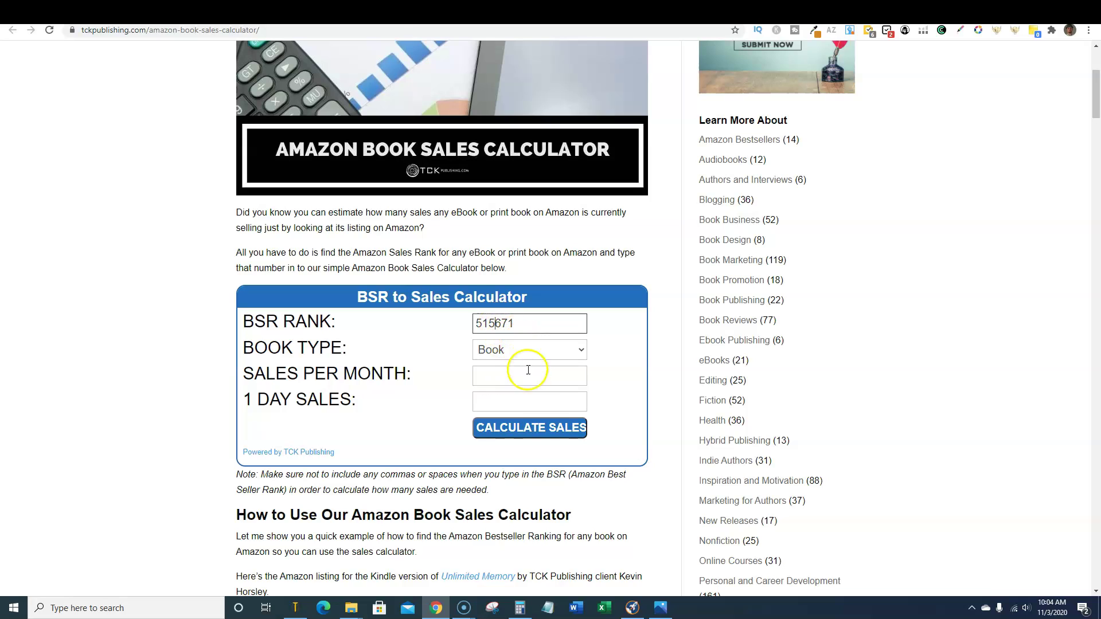
pyautogui.click(547, 427)
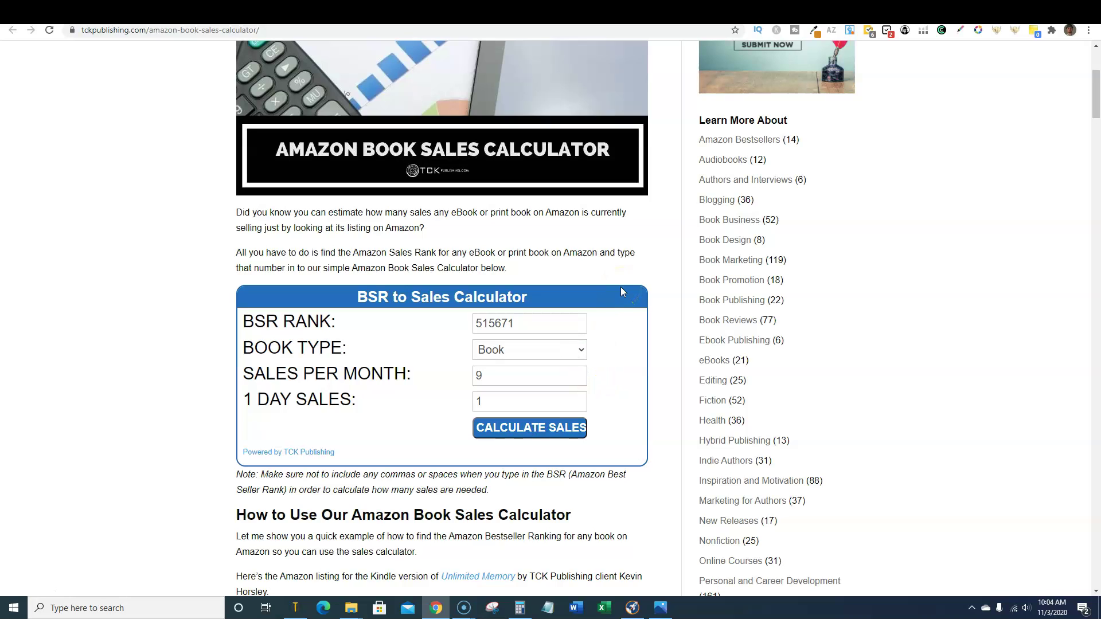
pyautogui.click(525, 425)
# - Compute 9 × 2 = 18 in Windows Calculator
pyautogui.click(519, 607)
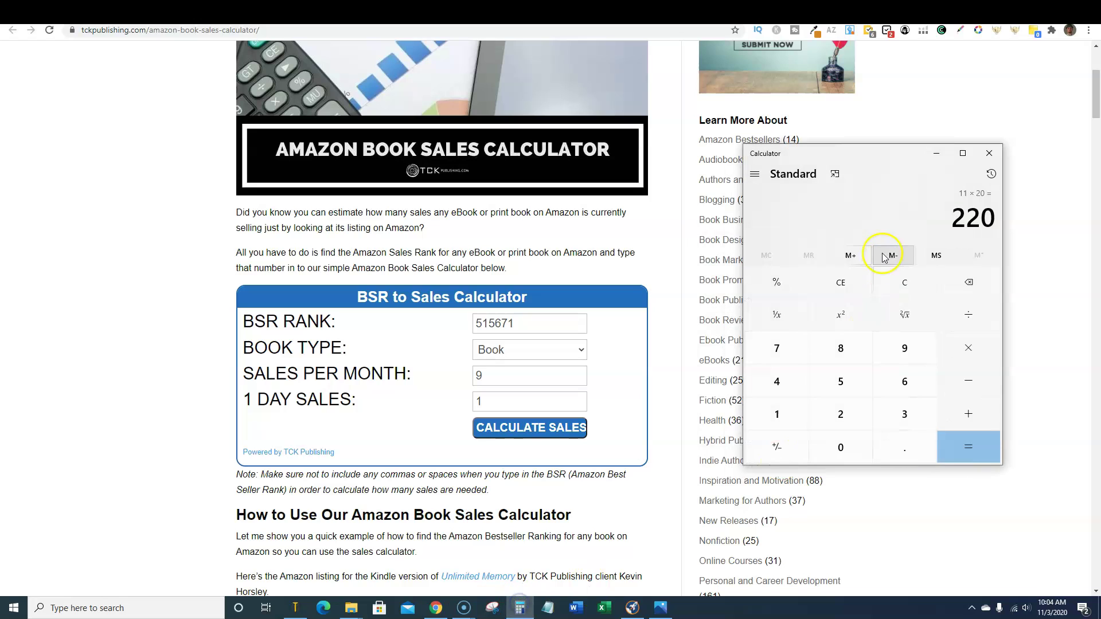
pyautogui.click(849, 281)
pyautogui.click(904, 349)
pyautogui.click(968, 348)
pyautogui.click(863, 414)
pyautogui.click(968, 447)
# - Put the calculator away, recalculate the TCK estimate, and return to the Book Bolt results
pyautogui.click(937, 153)
pyautogui.click(512, 427)
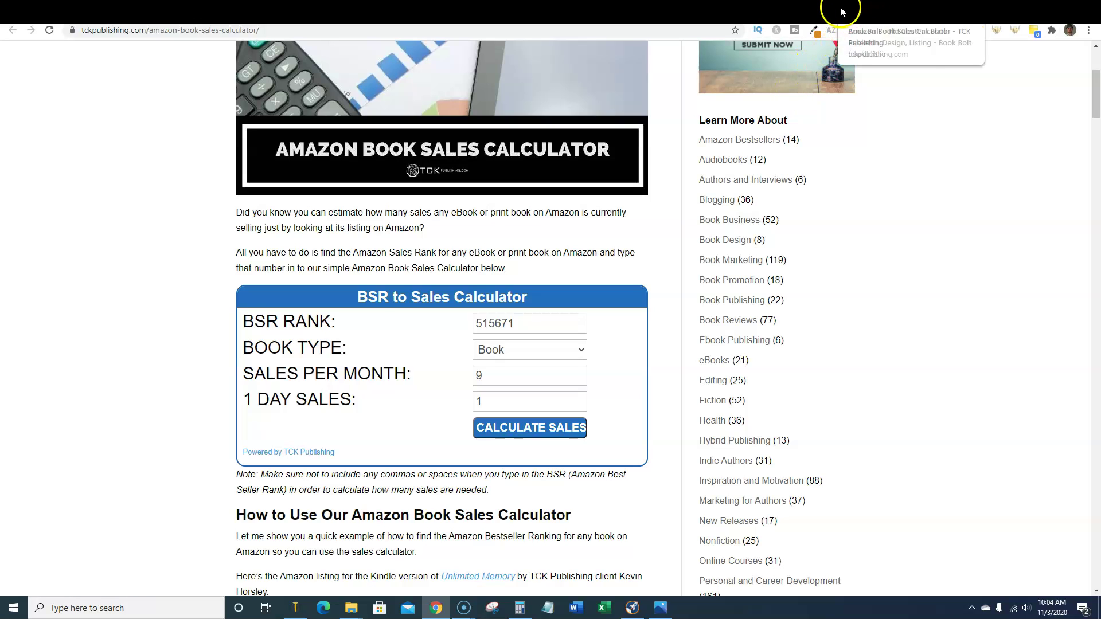
pyautogui.click(778, 11)
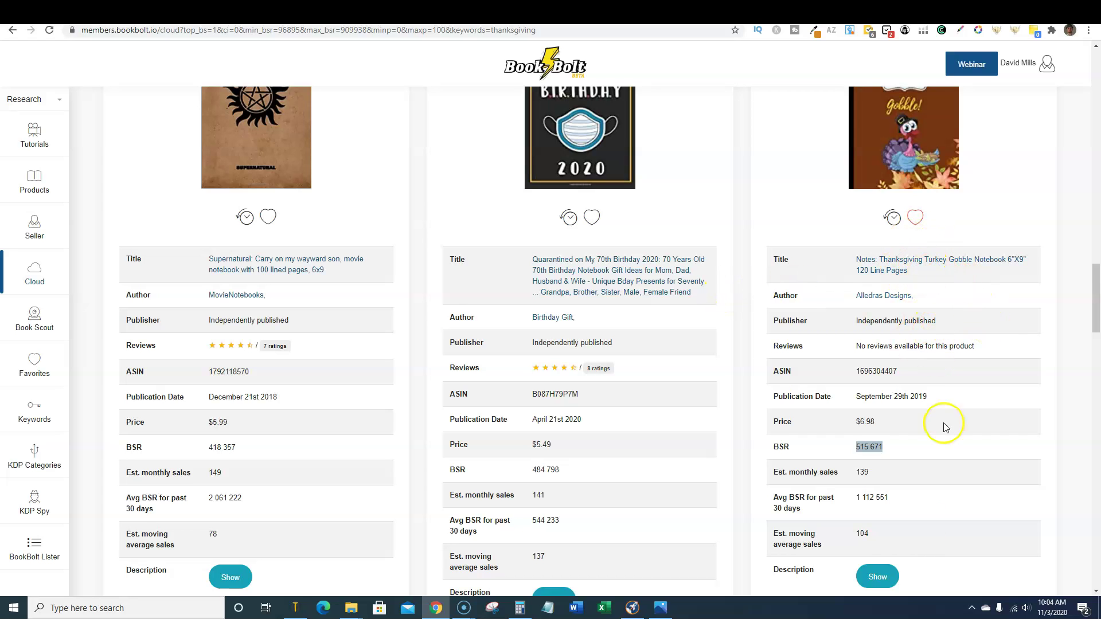
# - Expand and read the Turkey Gobble notebook's full description, pitched as a Thanksgiving gift with 120 line pages
pyautogui.scroll(-2, 873, 549)
pyautogui.click(876, 462)
pyautogui.scroll(-2, 918, 458)
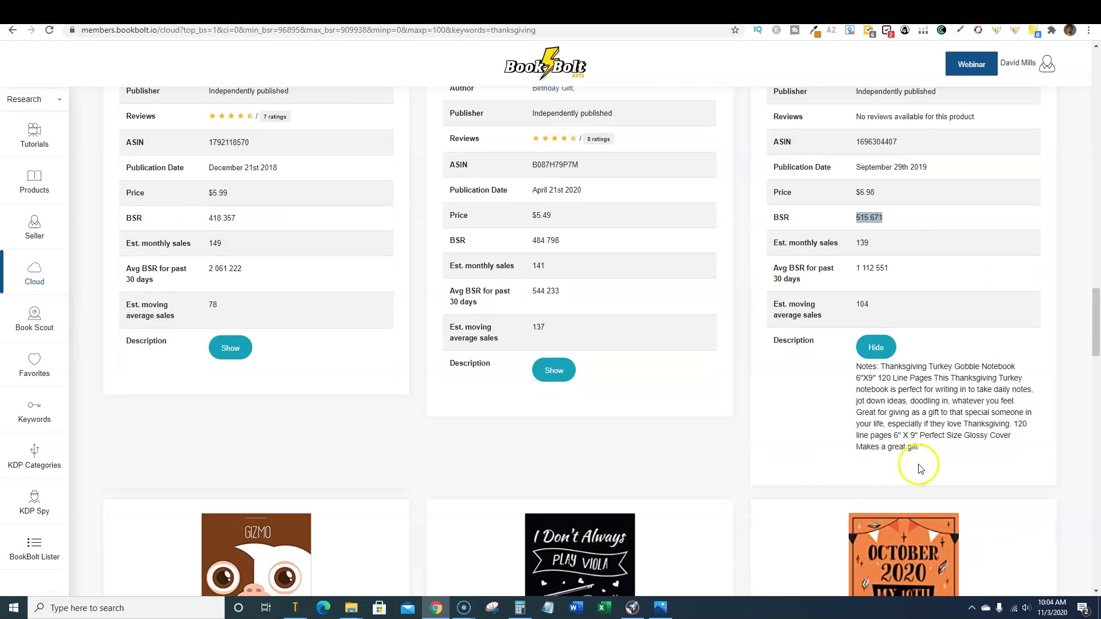
pyautogui.moveTo(924, 452); pyautogui.dragTo(849, 371)
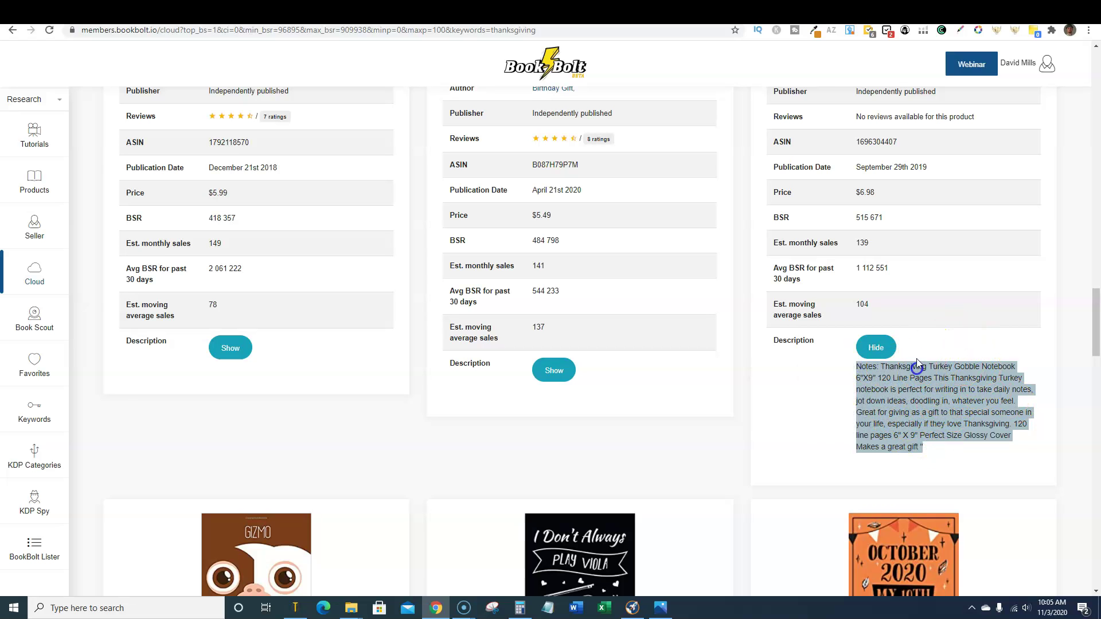
pyautogui.click(830, 366)
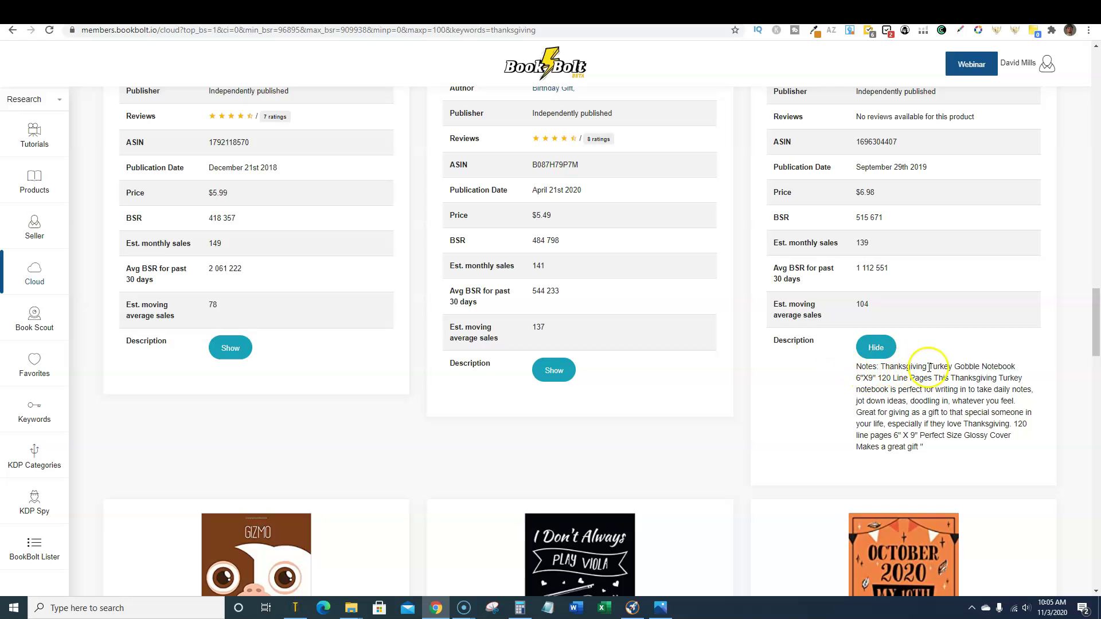
pyautogui.scroll(-1, 854, 396)
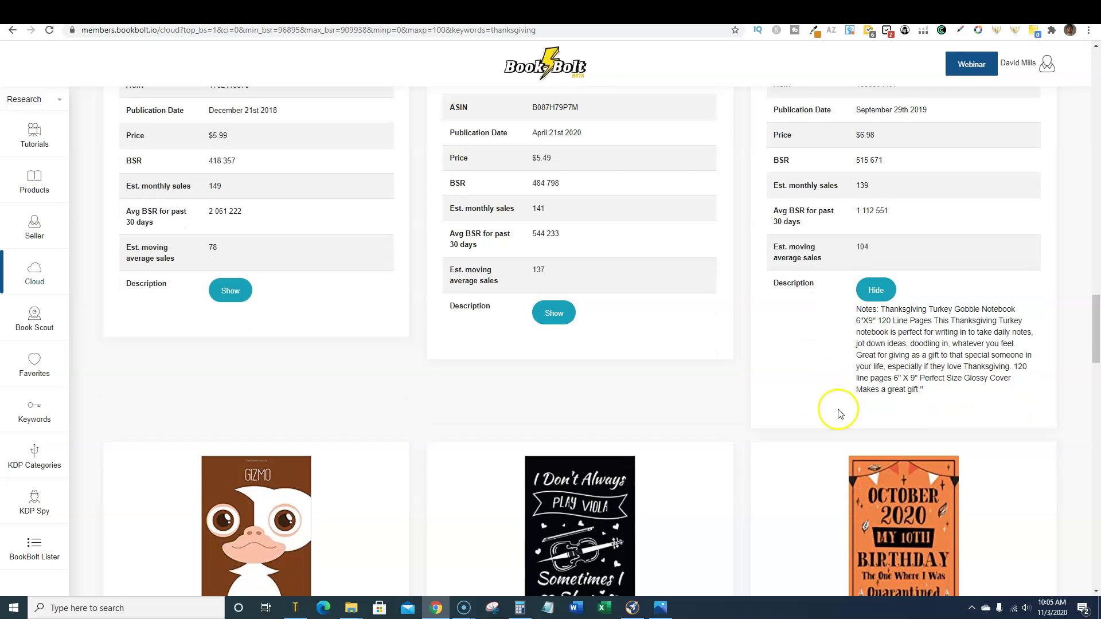
pyautogui.scroll(-2, 938, 310)
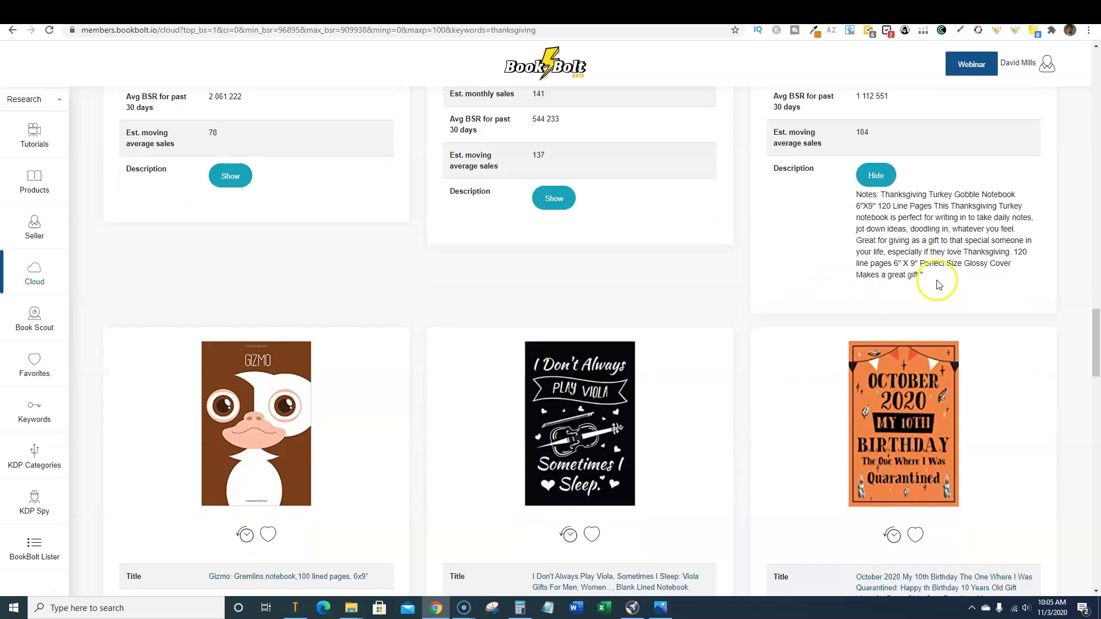
pyautogui.scroll(-10, 938, 285)
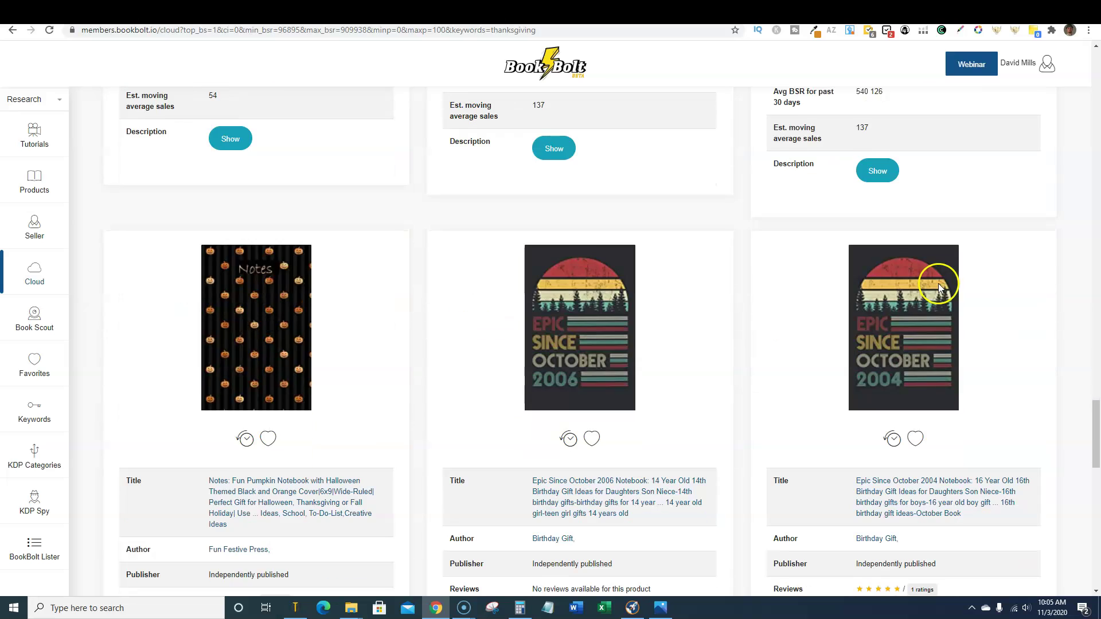
pyautogui.scroll(3, 938, 282)
pyautogui.scroll(-7, 938, 282)
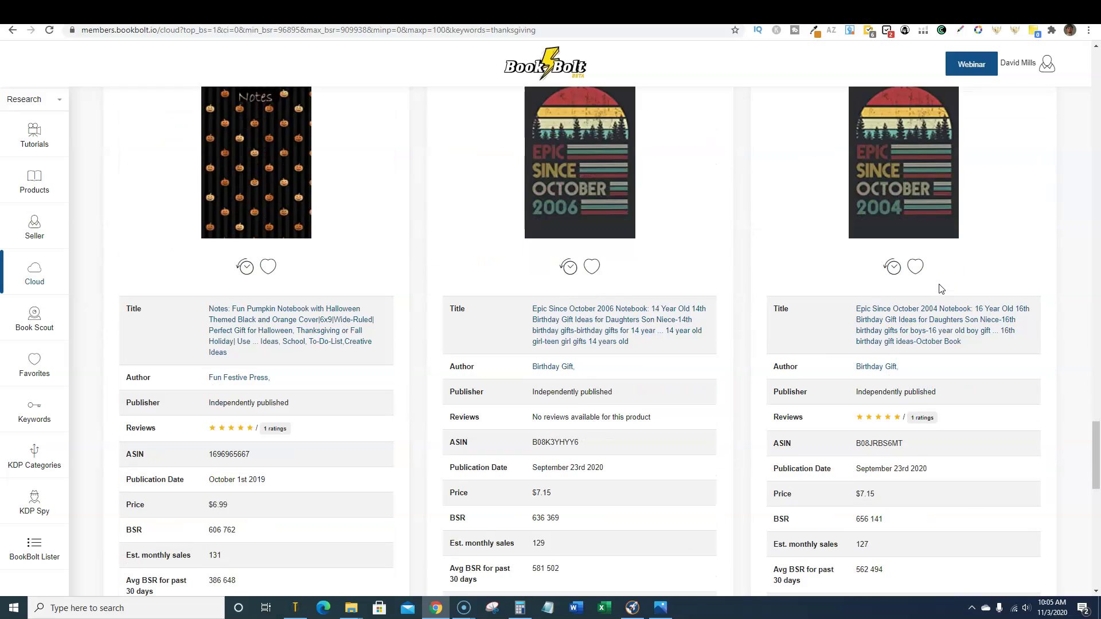
pyautogui.scroll(2, 938, 281)
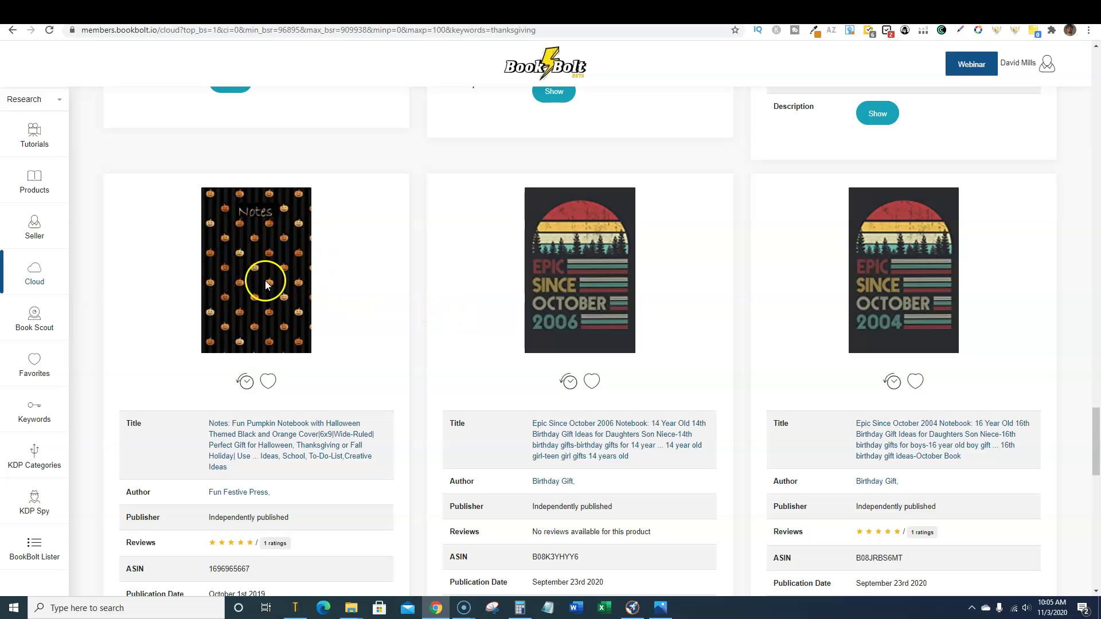
pyautogui.scroll(9, 805, 304)
pyautogui.scroll(12, 806, 304)
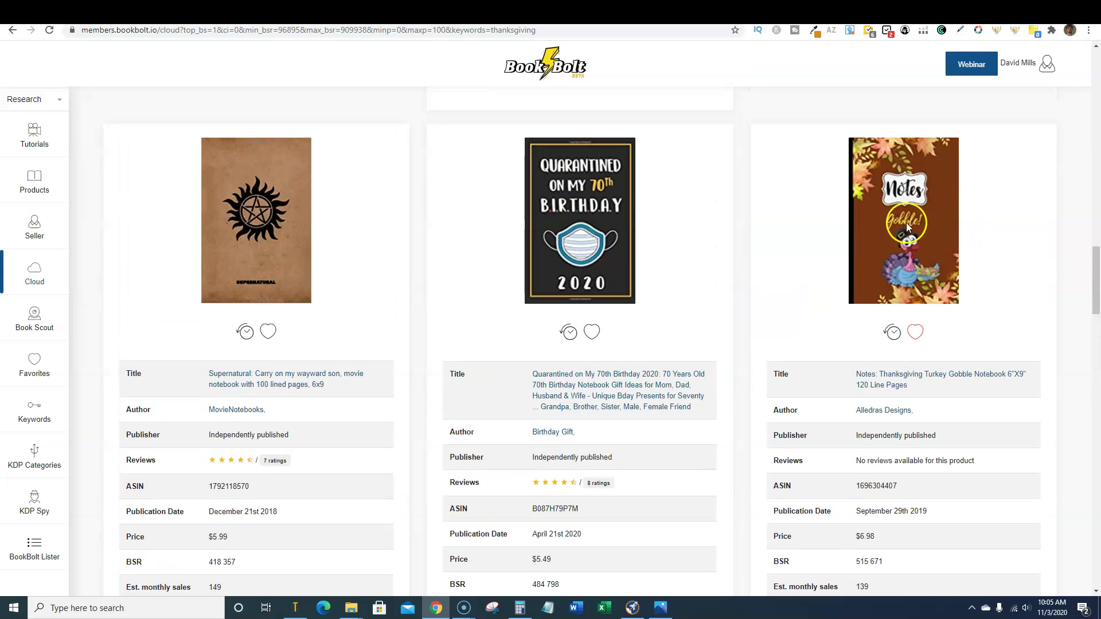
pyautogui.scroll(-1, 898, 234)
pyautogui.scroll(-1, 872, 521)
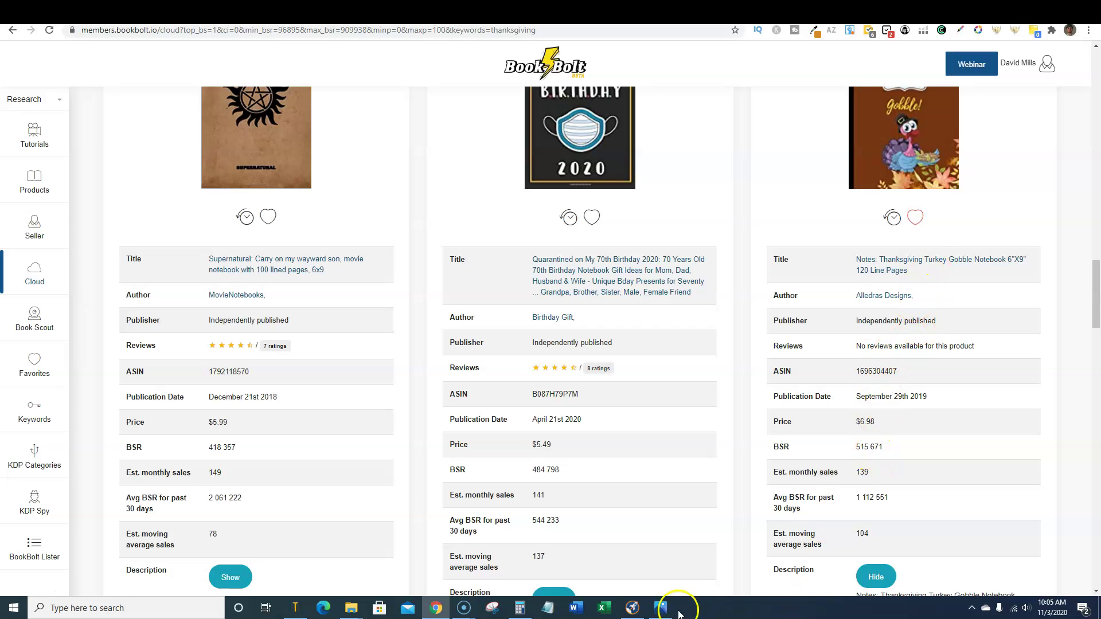
# - Review Publisher Rocket's thanksgiving notebook keywords (score 53, $6,308 monthly earnings), then minimize it
pyautogui.click(633, 606)
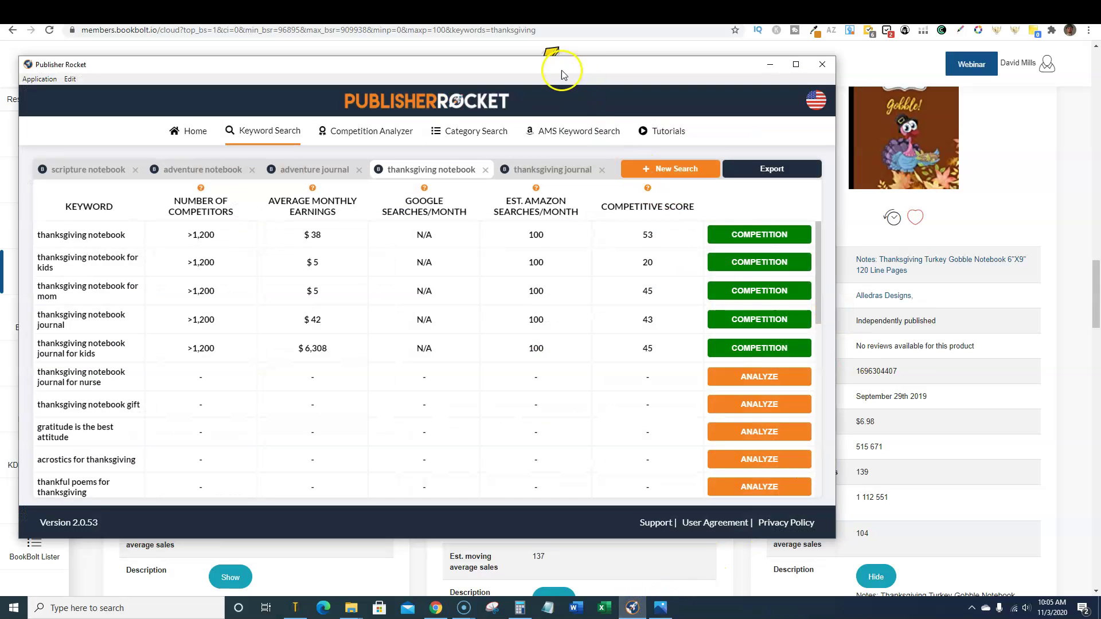
pyautogui.moveTo(561, 69); pyautogui.dragTo(567, 71)
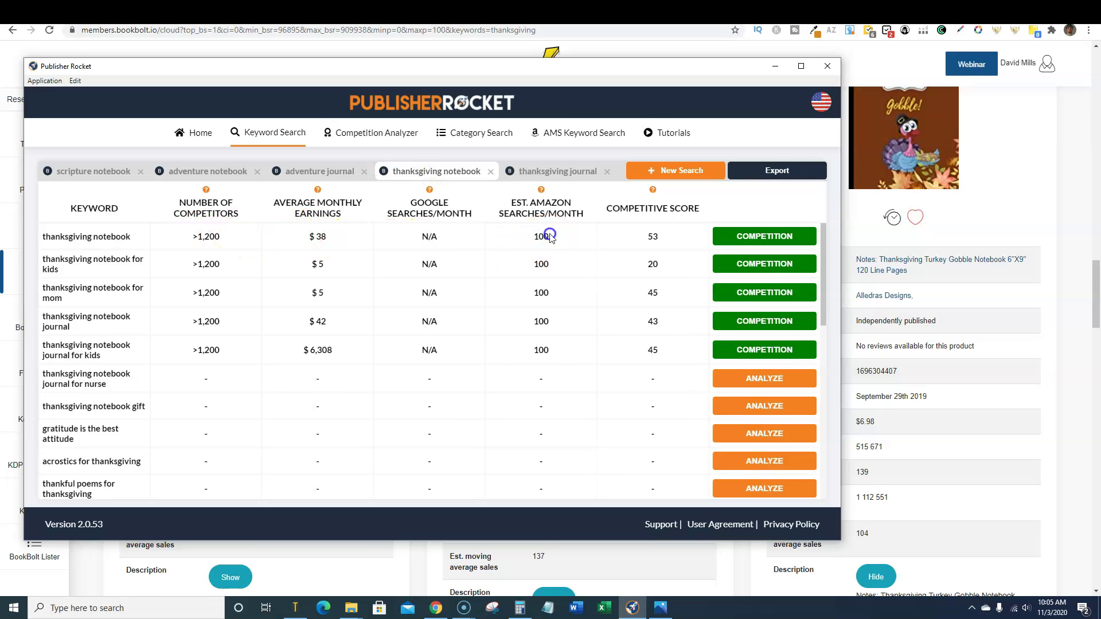
pyautogui.click(657, 238)
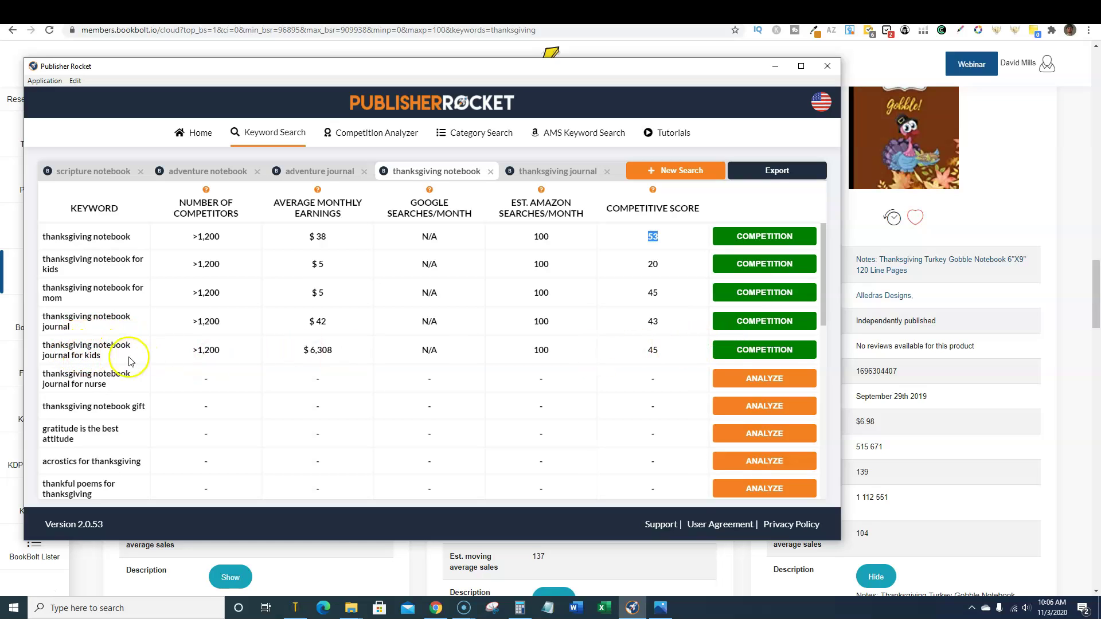
pyautogui.moveTo(60, 350); pyautogui.dragTo(42, 347)
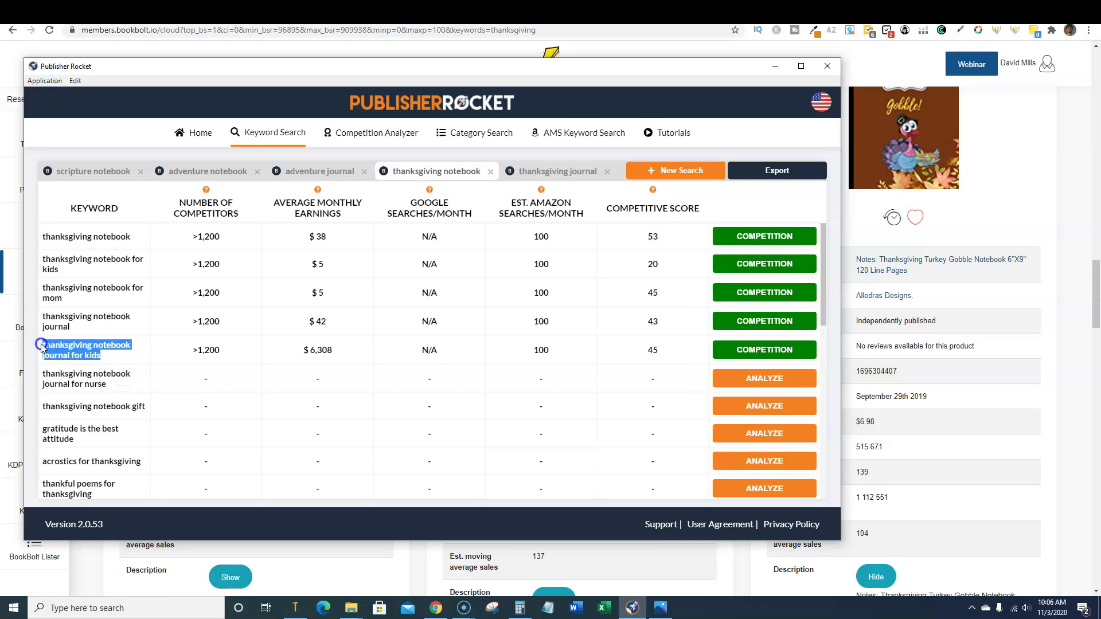
pyautogui.click(336, 351)
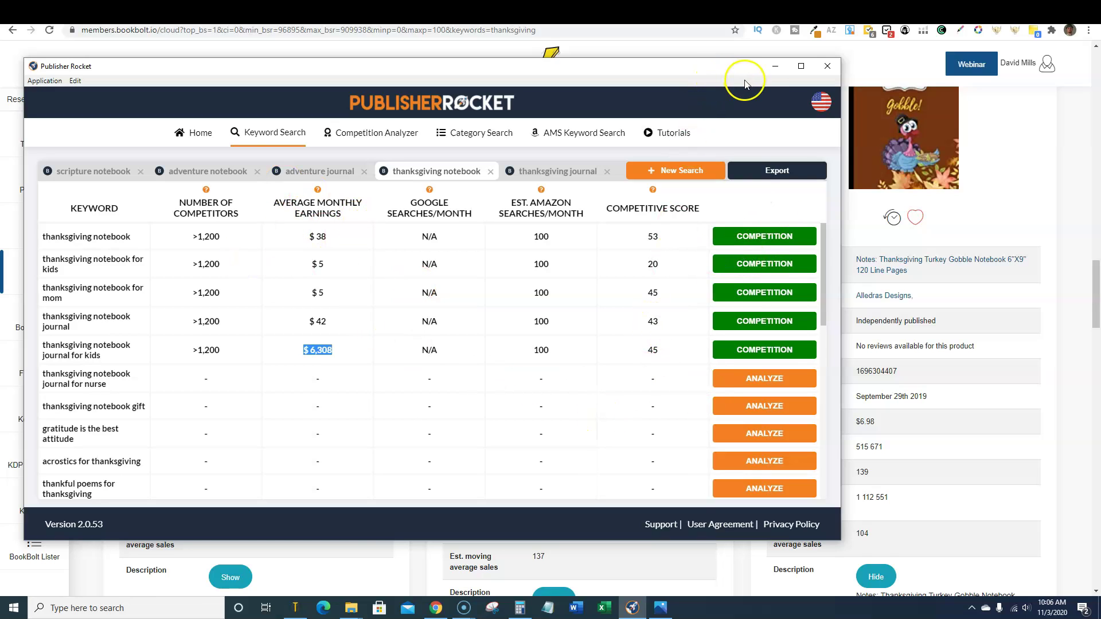
pyautogui.click(773, 68)
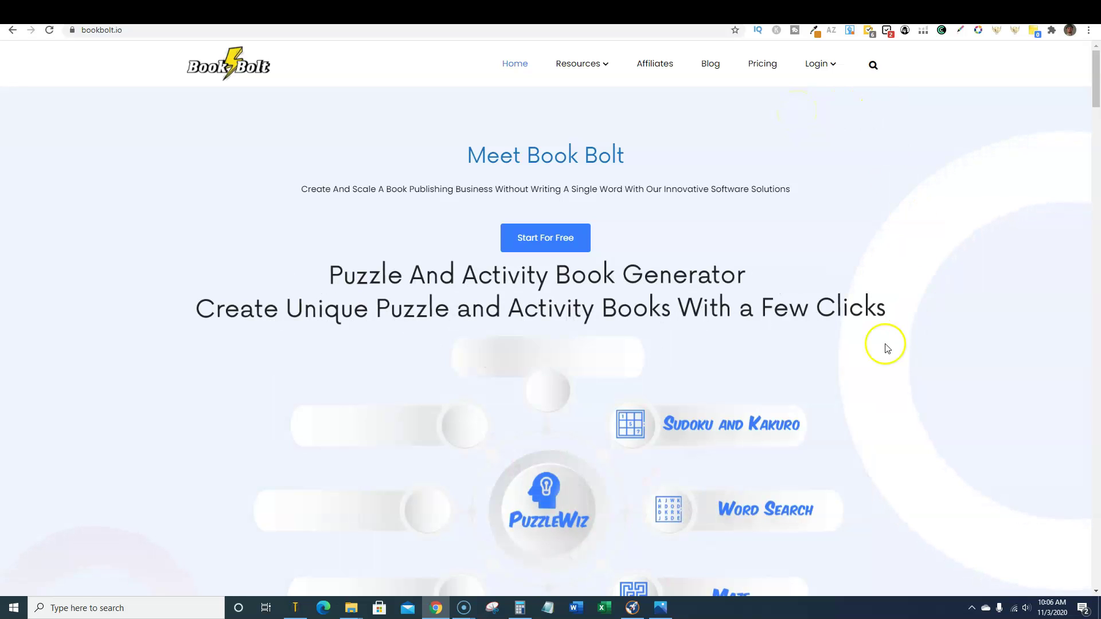
# - Go to Resources > Interior Wizard and launch Book Bolt's Interior Generator template gallery
pyautogui.scroll(-3, 873, 387)
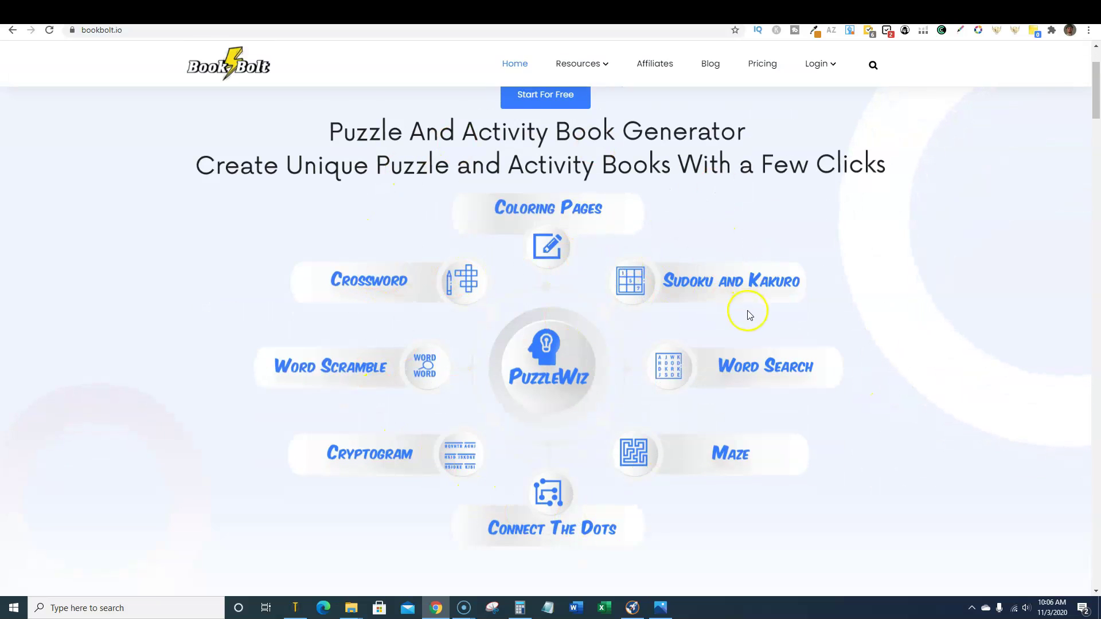
pyautogui.scroll(-8, 749, 310)
pyautogui.scroll(5, 752, 307)
pyautogui.scroll(5, 755, 295)
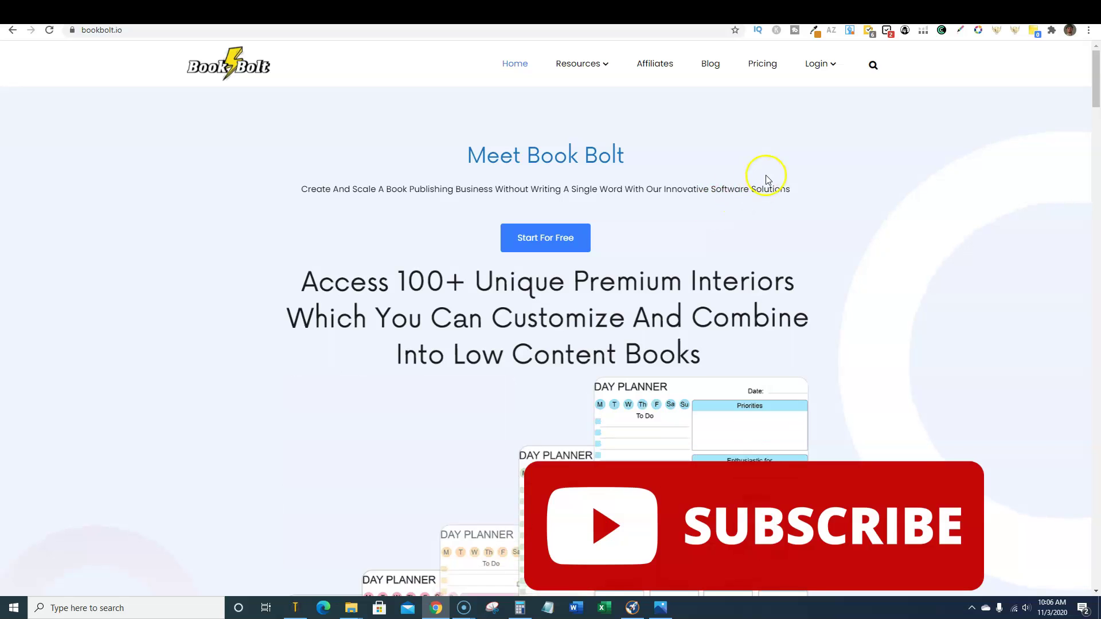
pyautogui.moveTo(602, 64)
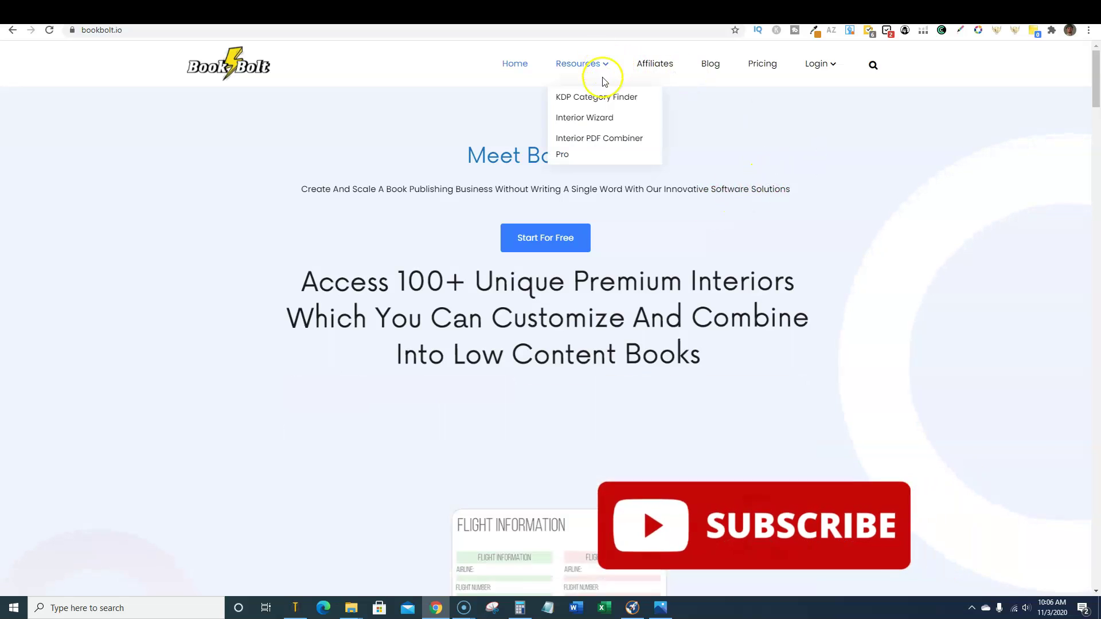
pyautogui.click(603, 119)
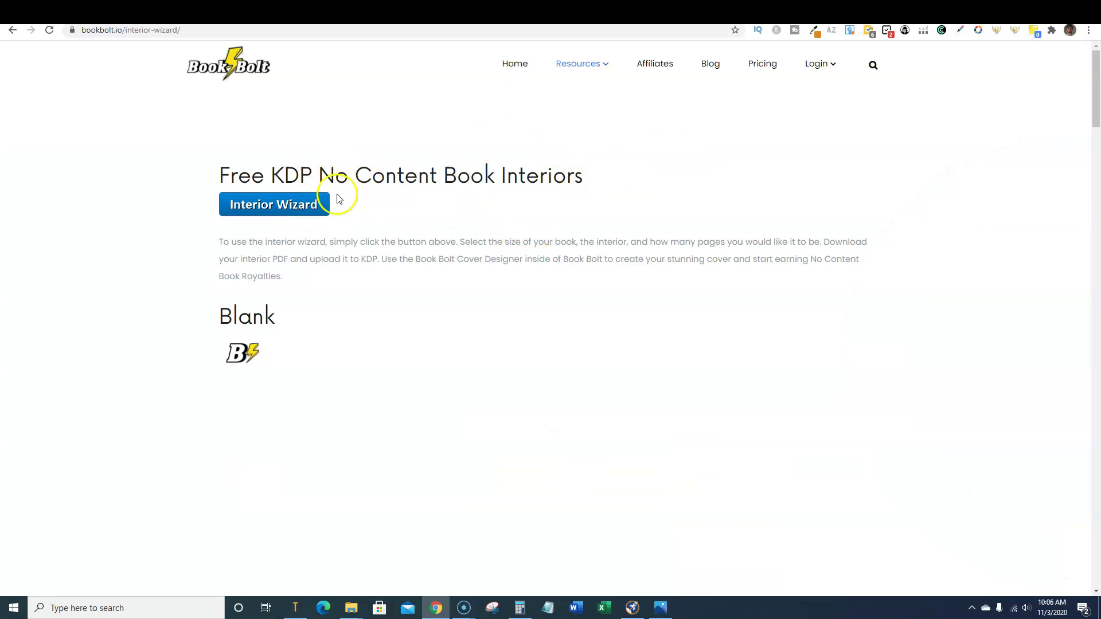
pyautogui.click(295, 207)
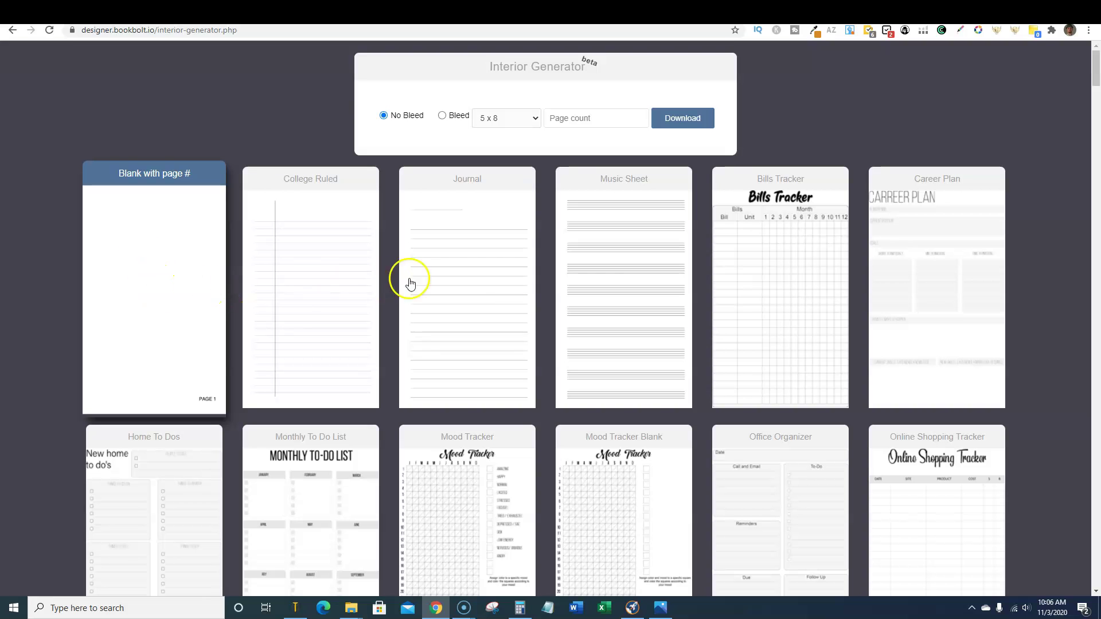
# - Choose the Journal lined template in the Interior Generator instead of College Ruled
pyautogui.scroll(-15, 245, 398)
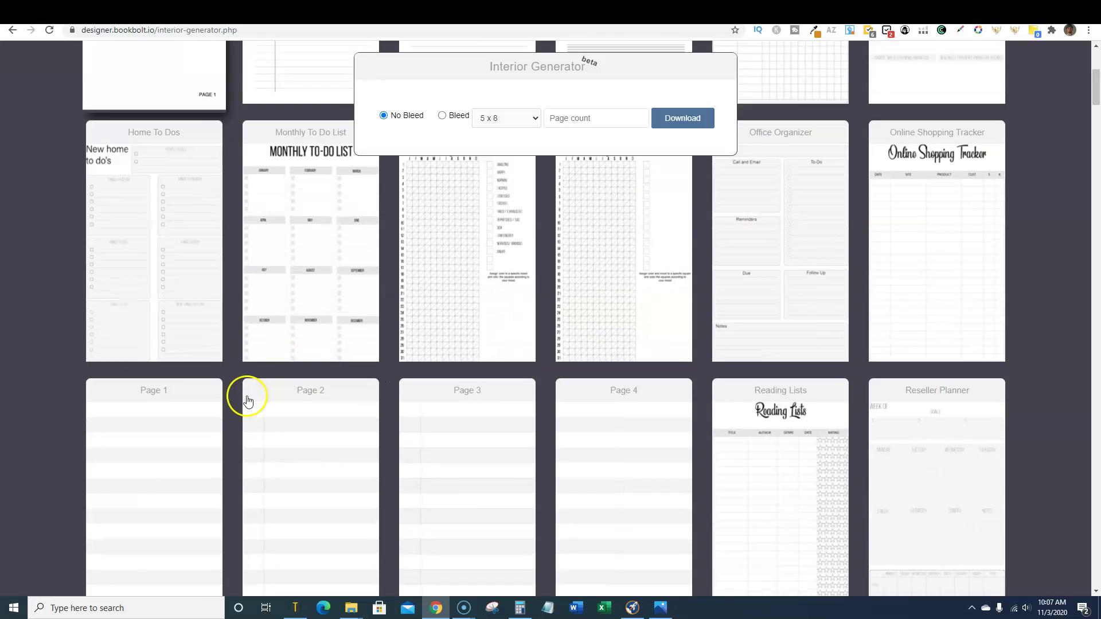
pyautogui.scroll(15, 694, 473)
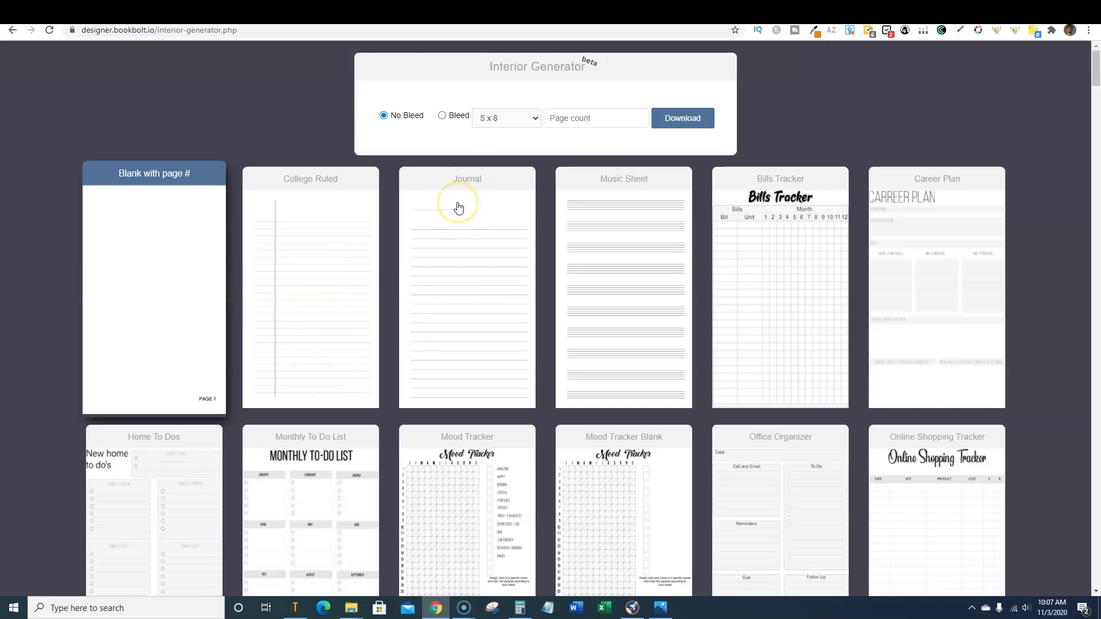
pyautogui.click(314, 297)
pyautogui.click(477, 289)
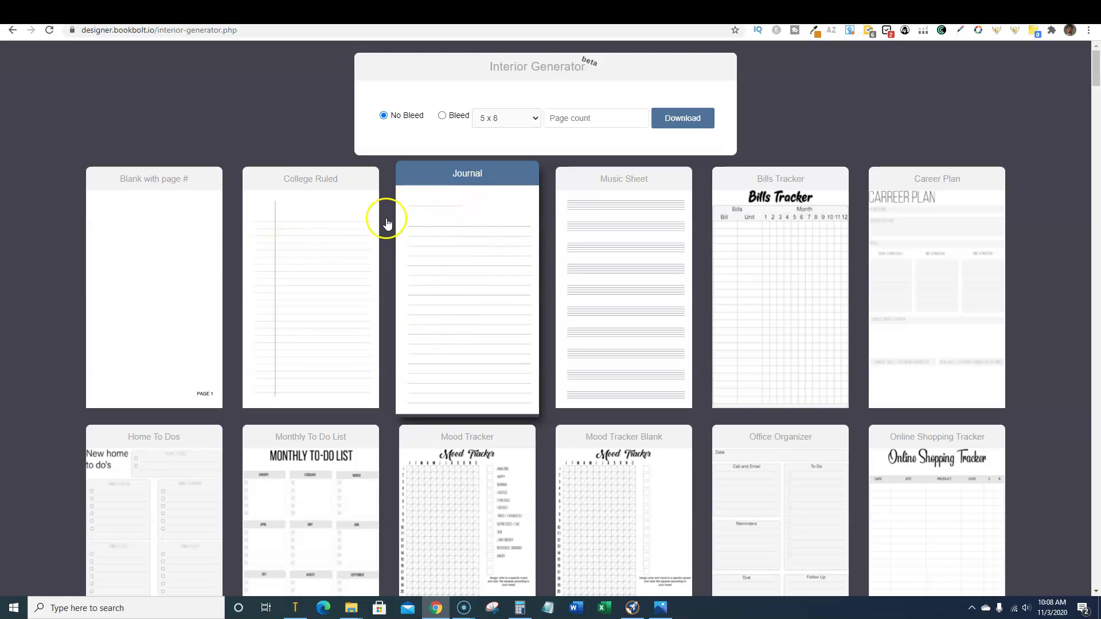
# - Generate a 100-page 6 x 9 bleed Journal interior as Journal_6x9_100_bleed.pdf
pyautogui.click(493, 255)
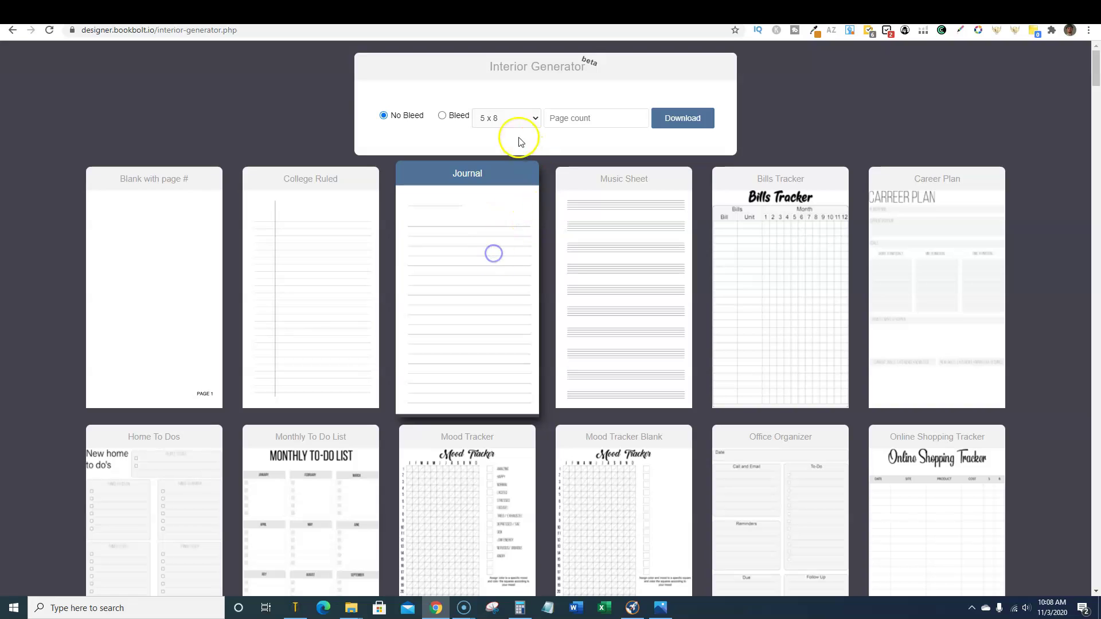
pyautogui.click(441, 115)
pyautogui.click(526, 122)
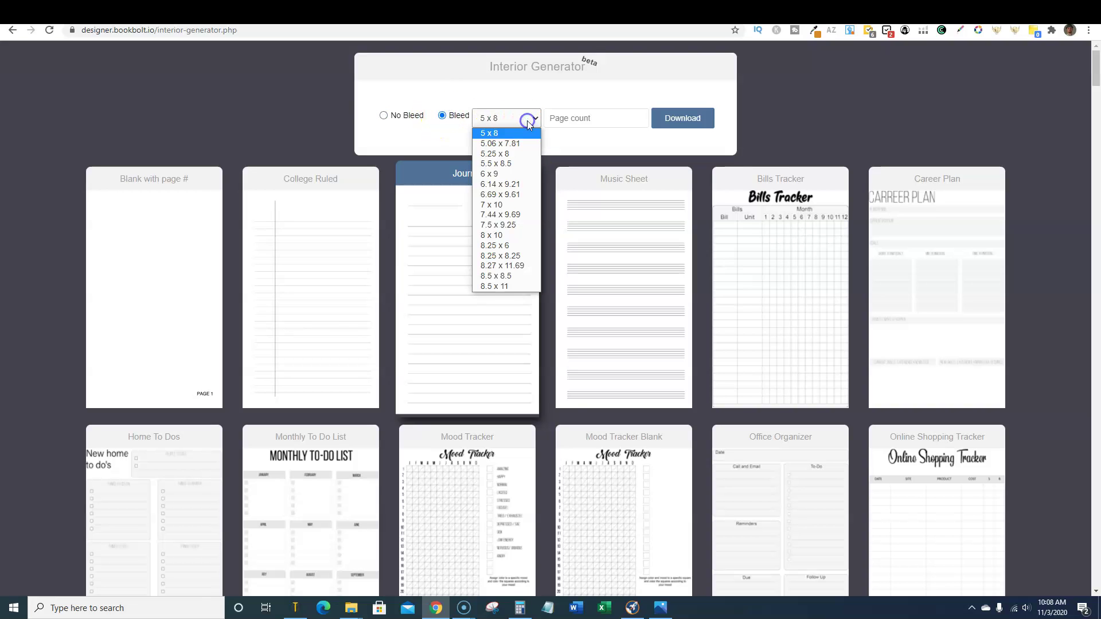
pyautogui.click(492, 174)
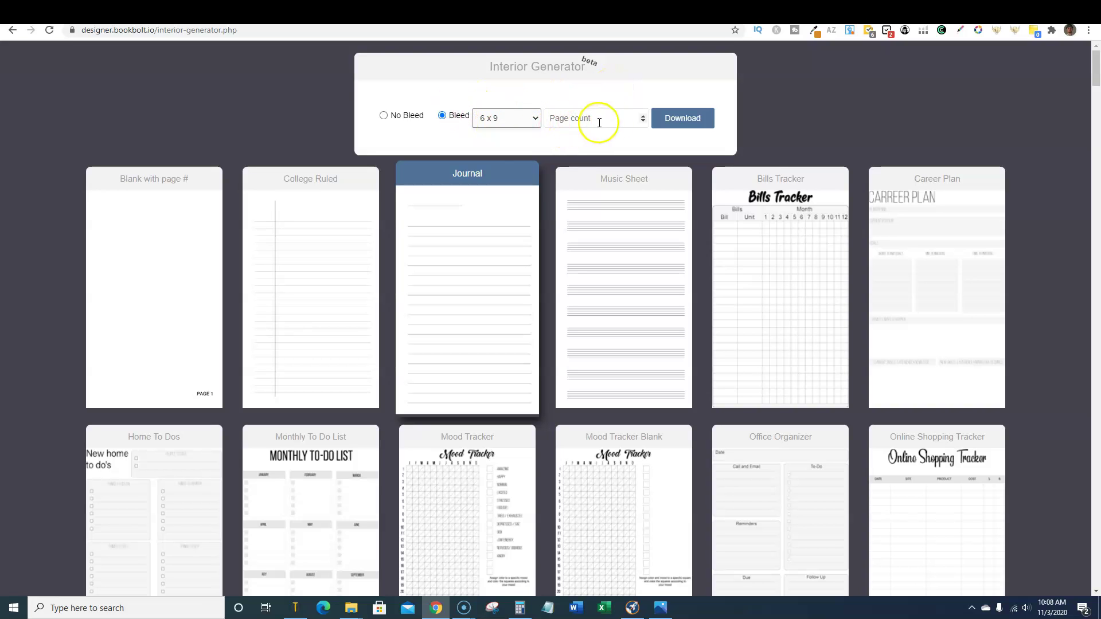
pyautogui.click(567, 121)
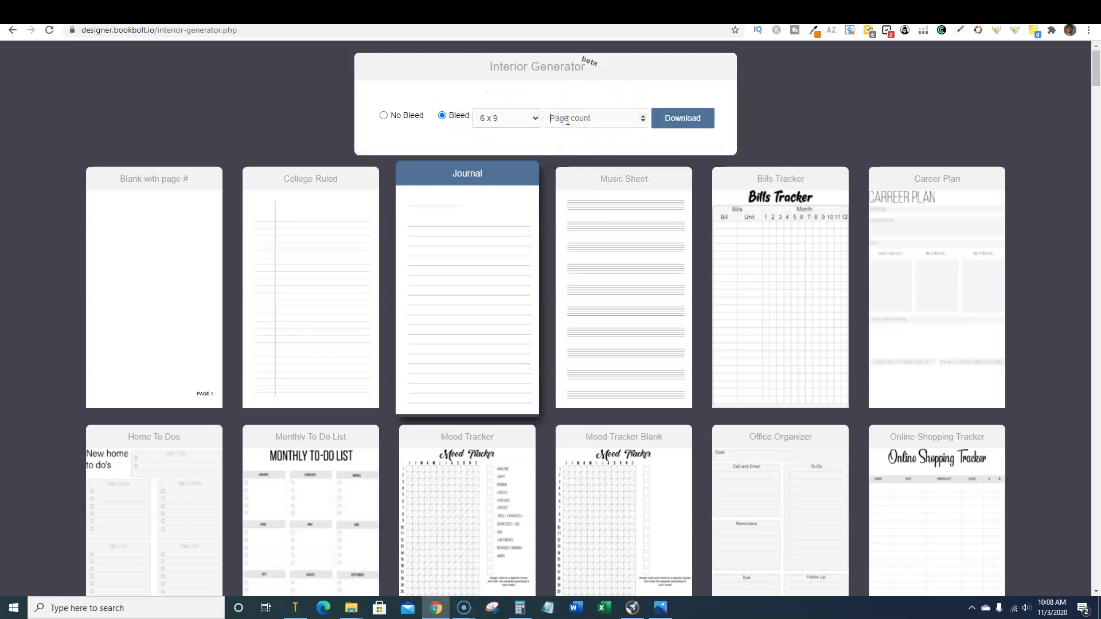
pyautogui.click(680, 117)
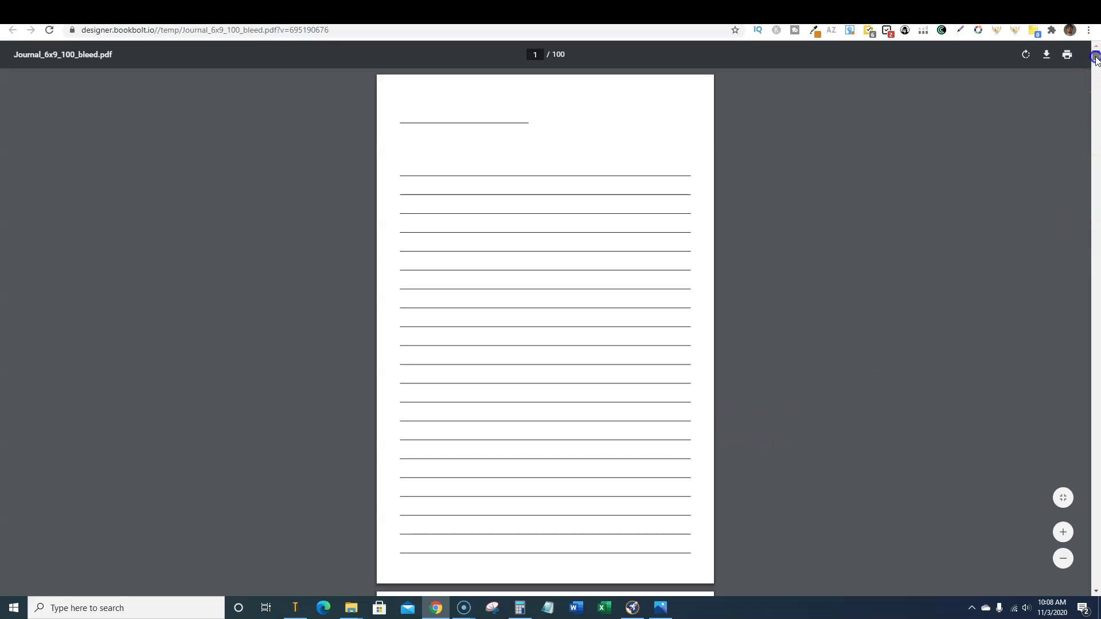
# - Page through the journal PDF, return to page 1, then go to the Canva home page
pyautogui.moveTo(1096, 59); pyautogui.dragTo(1097, 209)
pyautogui.press('Home')
pyautogui.click(910, 11)
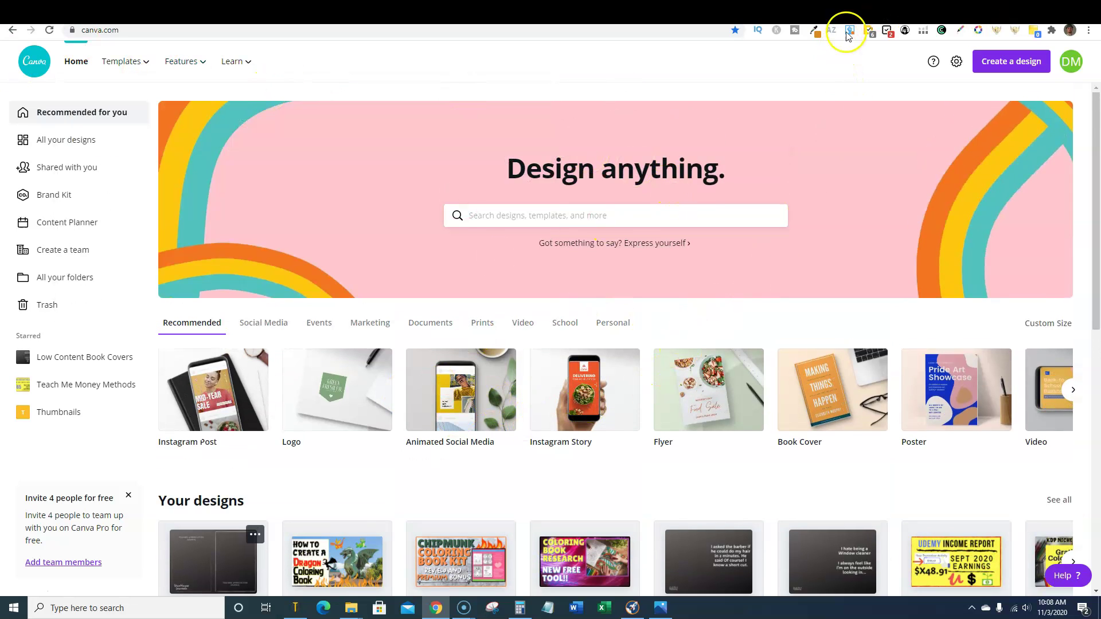
# - Return to the Book Bolt members tab and launch Book Bolt Designer from the tools menu
pyautogui.click(824, 11)
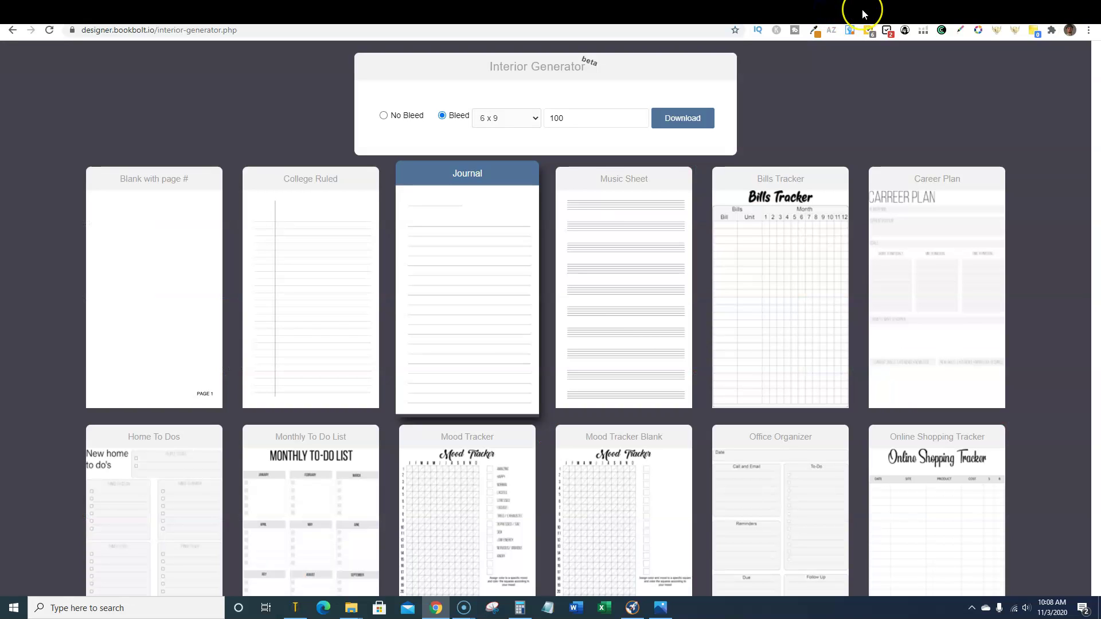
pyautogui.click(746, 12)
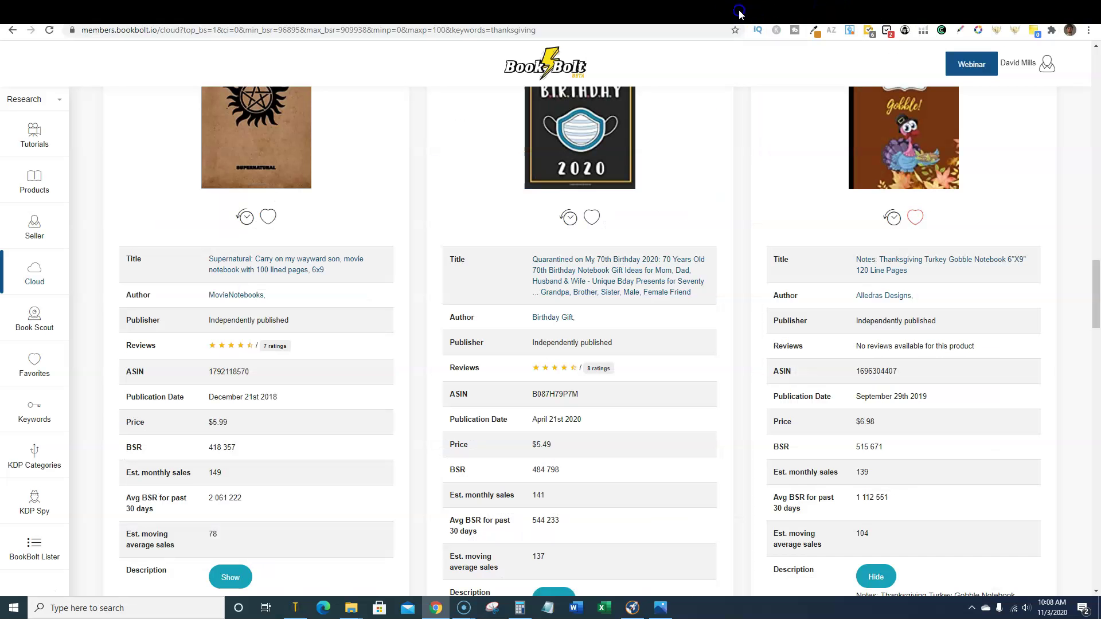
pyautogui.scroll(3, 818, 362)
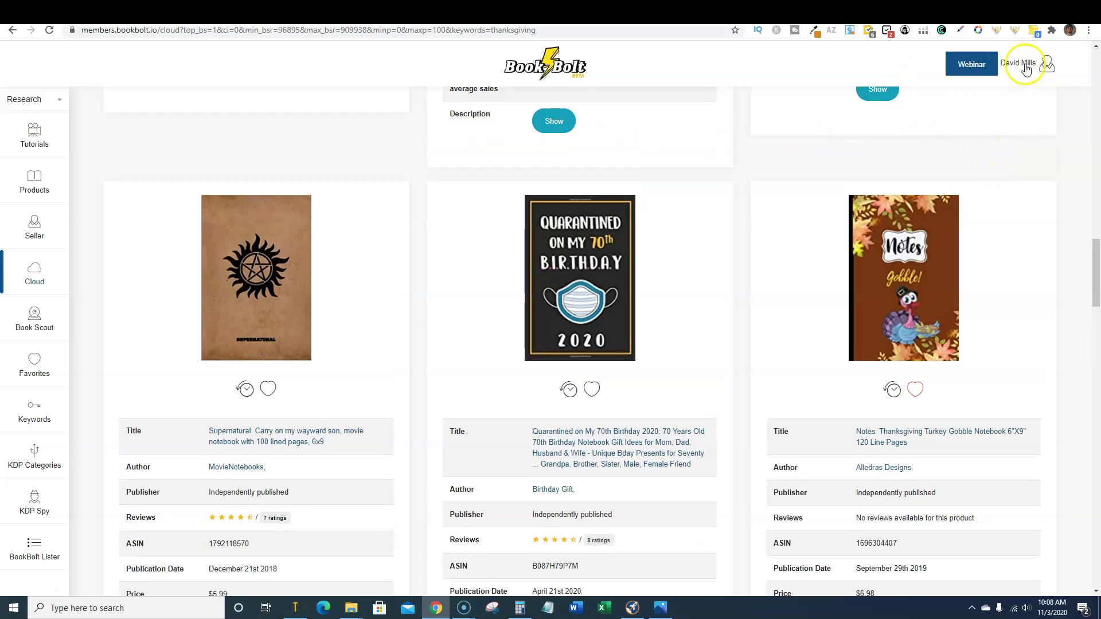
pyautogui.click(1048, 68)
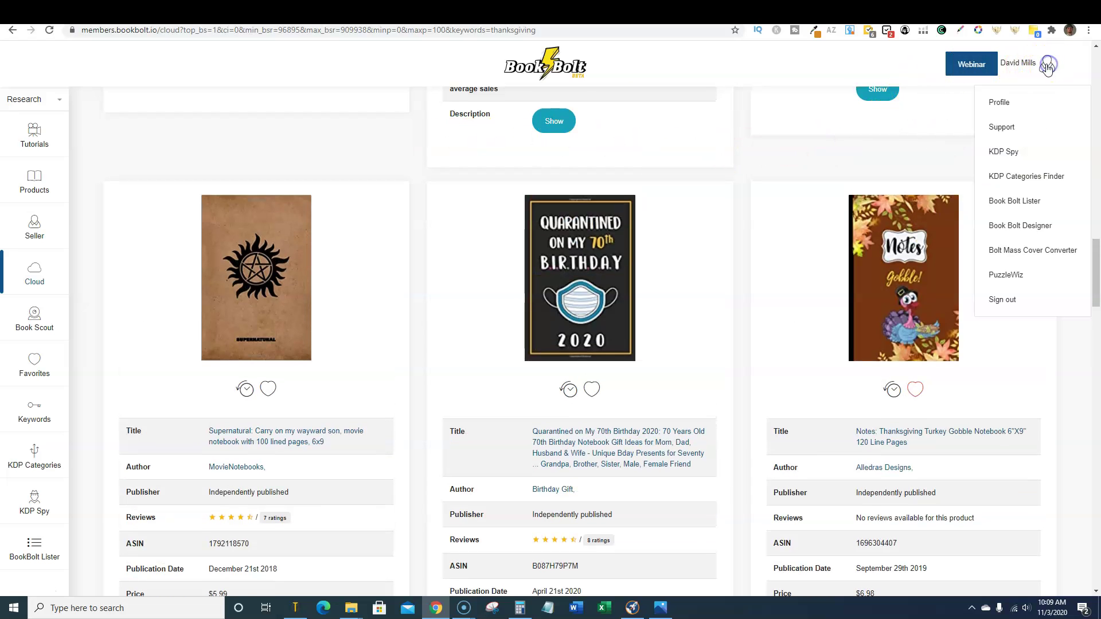
pyautogui.click(1016, 226)
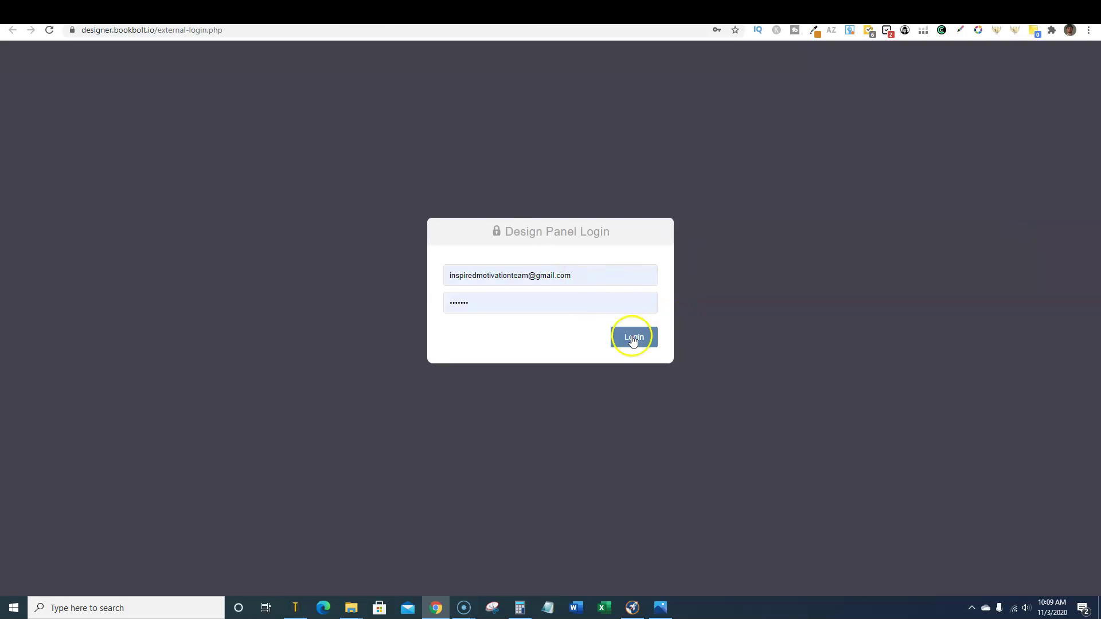
# - Log in and request a 6 x 9 in cover template with White paper and 100 pages
pyautogui.click(635, 337)
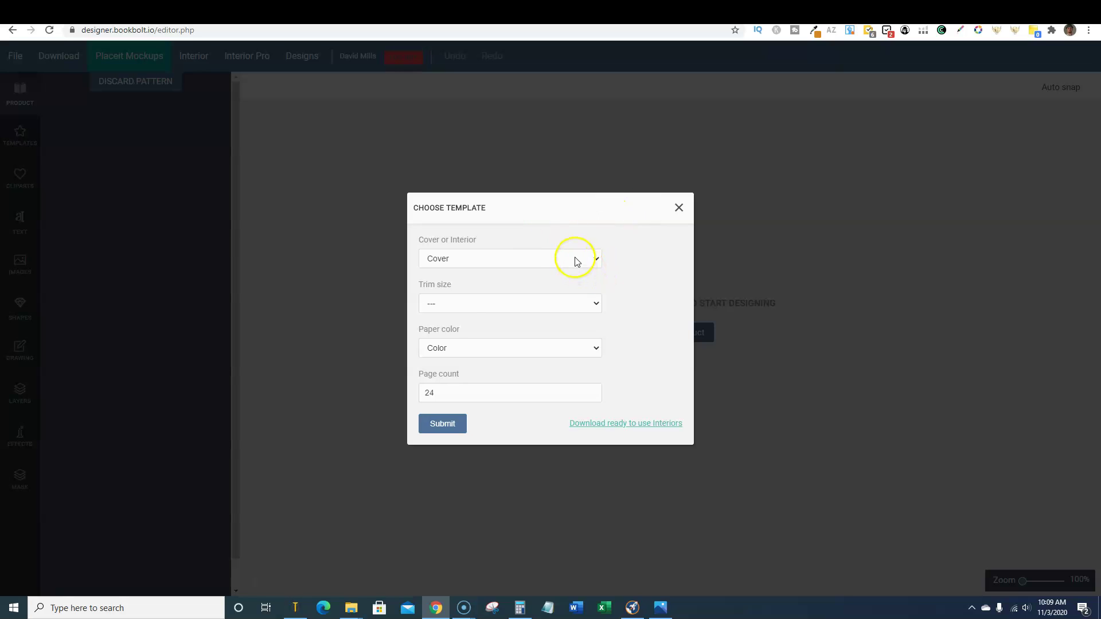
pyautogui.click(482, 305)
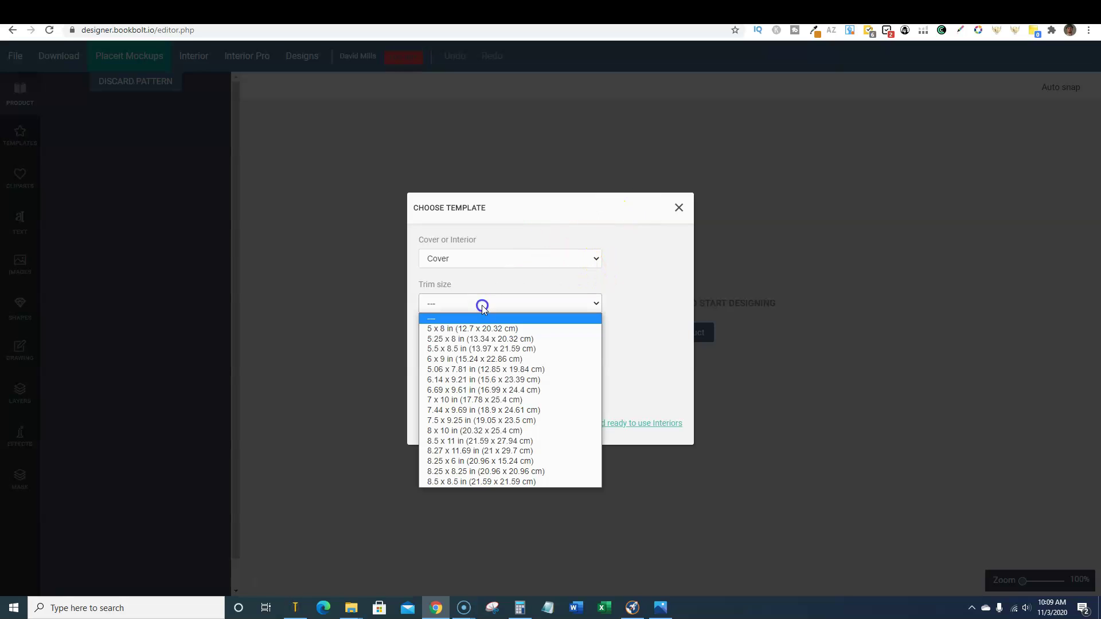
pyautogui.click(463, 359)
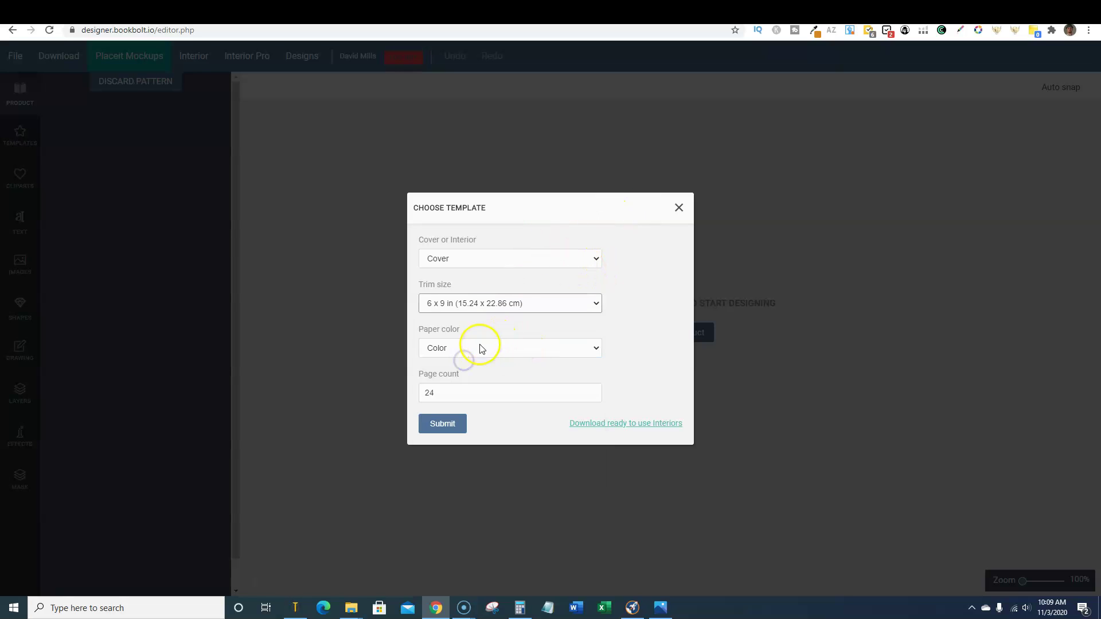
pyautogui.click(474, 349)
pyautogui.click(465, 376)
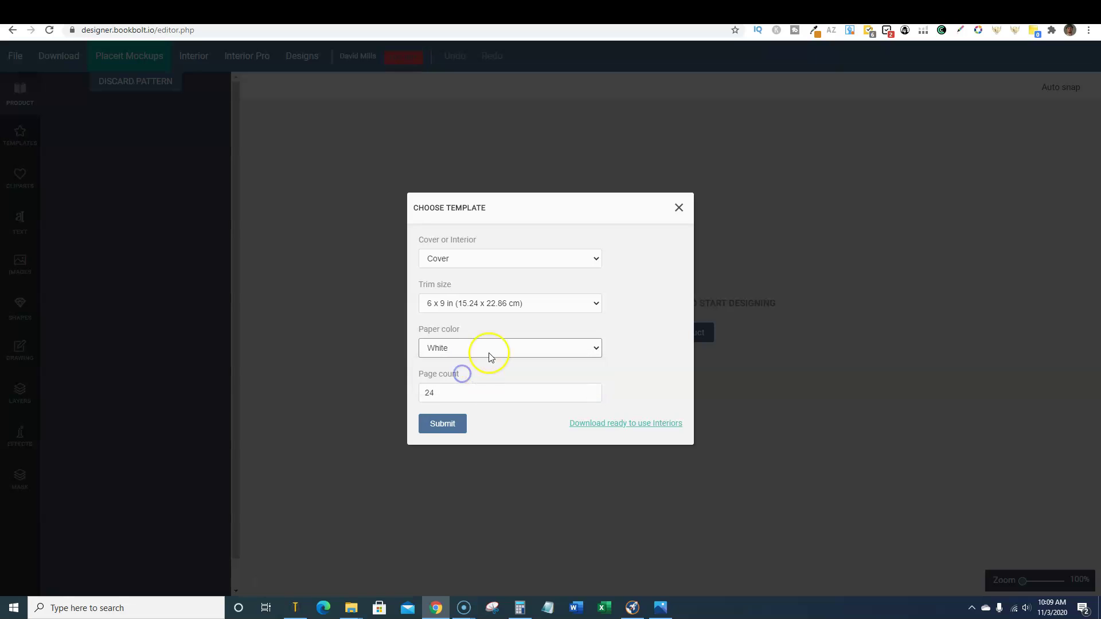
pyautogui.click(481, 396)
pyautogui.write('100')
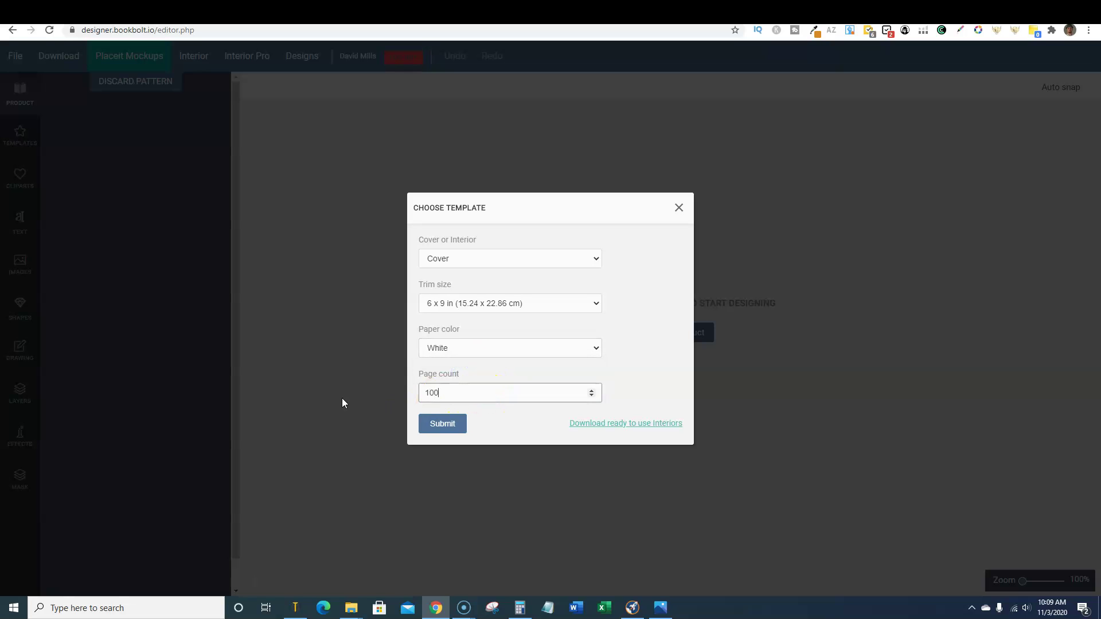
pyautogui.click(450, 424)
pyautogui.click(451, 424)
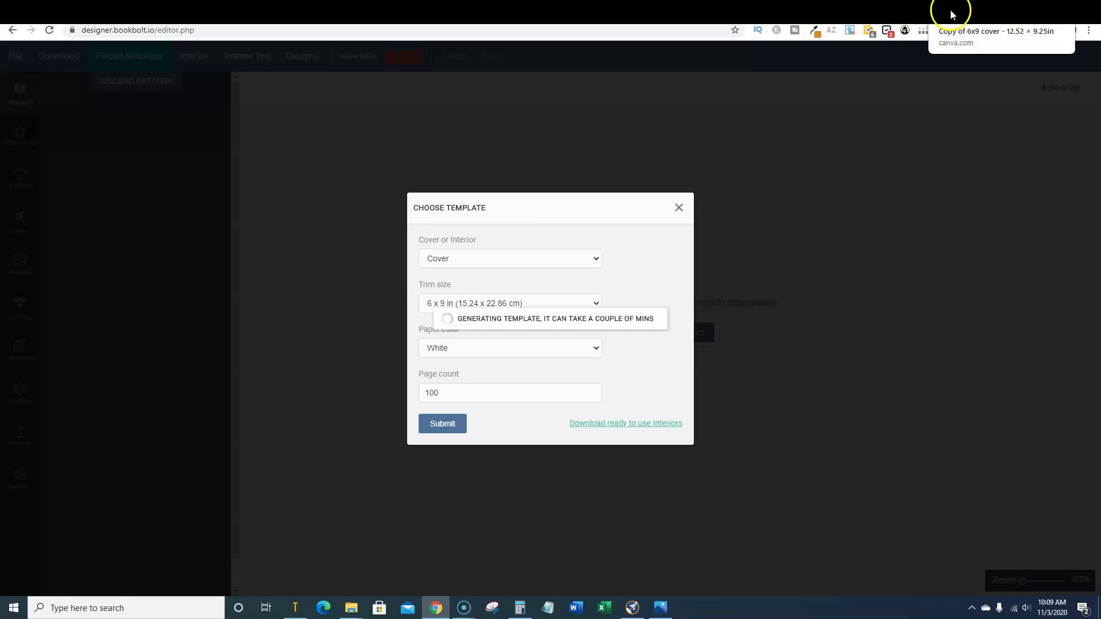
# - Start a Canva custom-size design in inches, then return to the generated Book Bolt cover
pyautogui.click(924, 12)
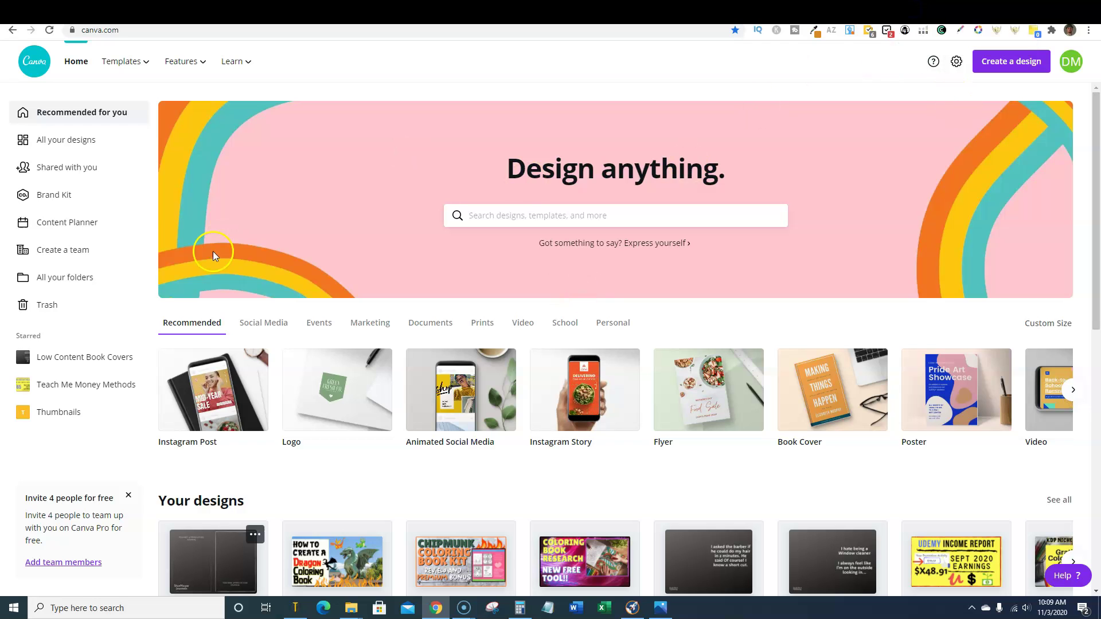
pyautogui.click(1031, 61)
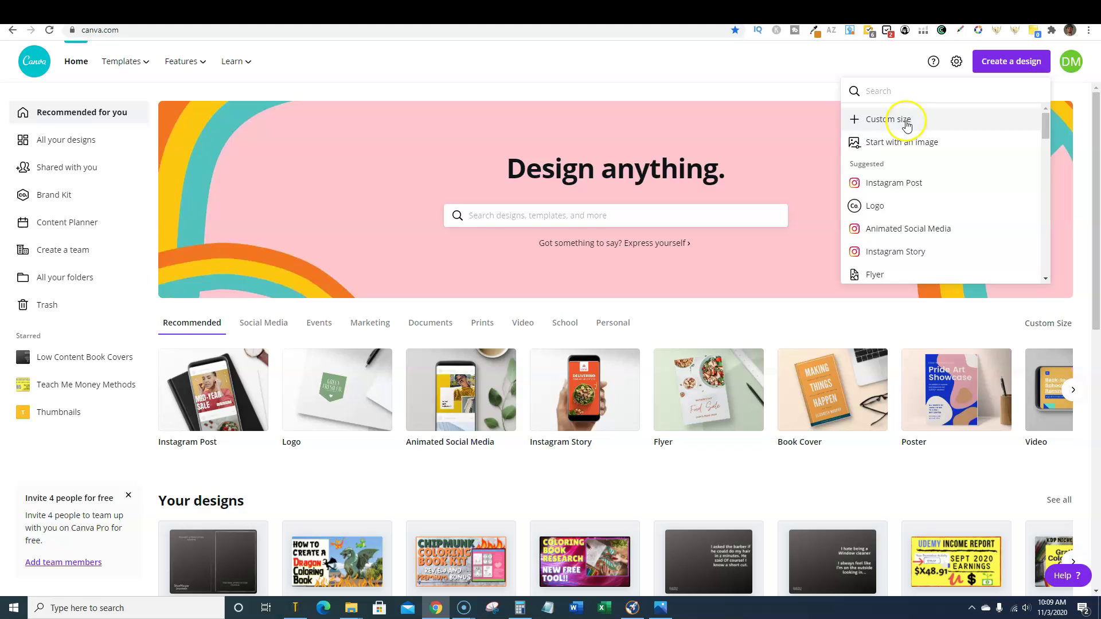
pyautogui.click(903, 122)
pyautogui.click(1008, 131)
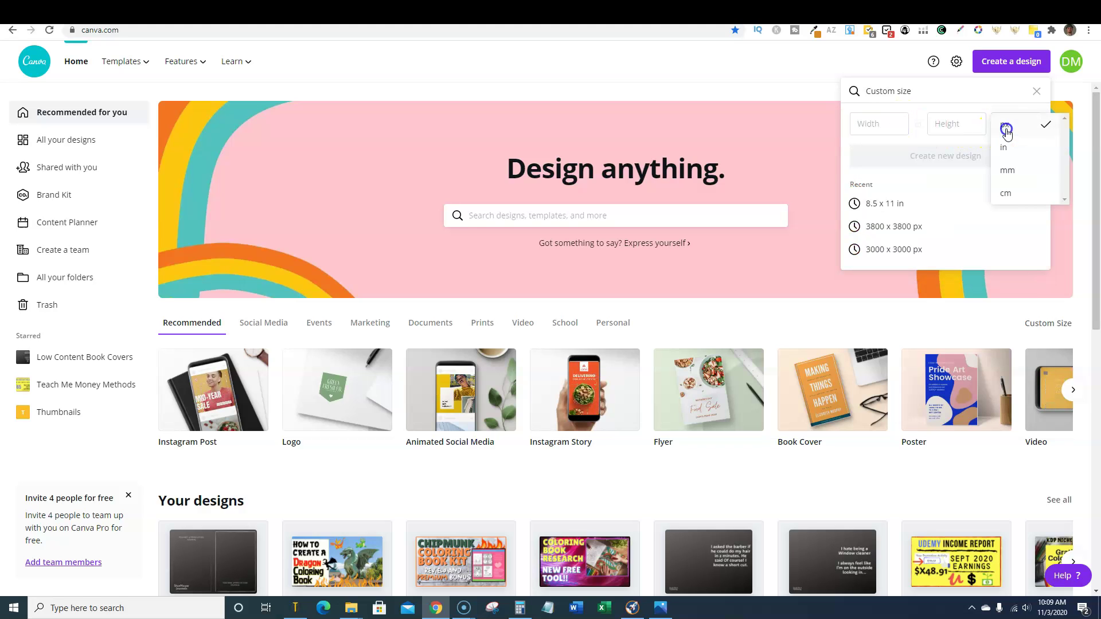
pyautogui.click(1014, 149)
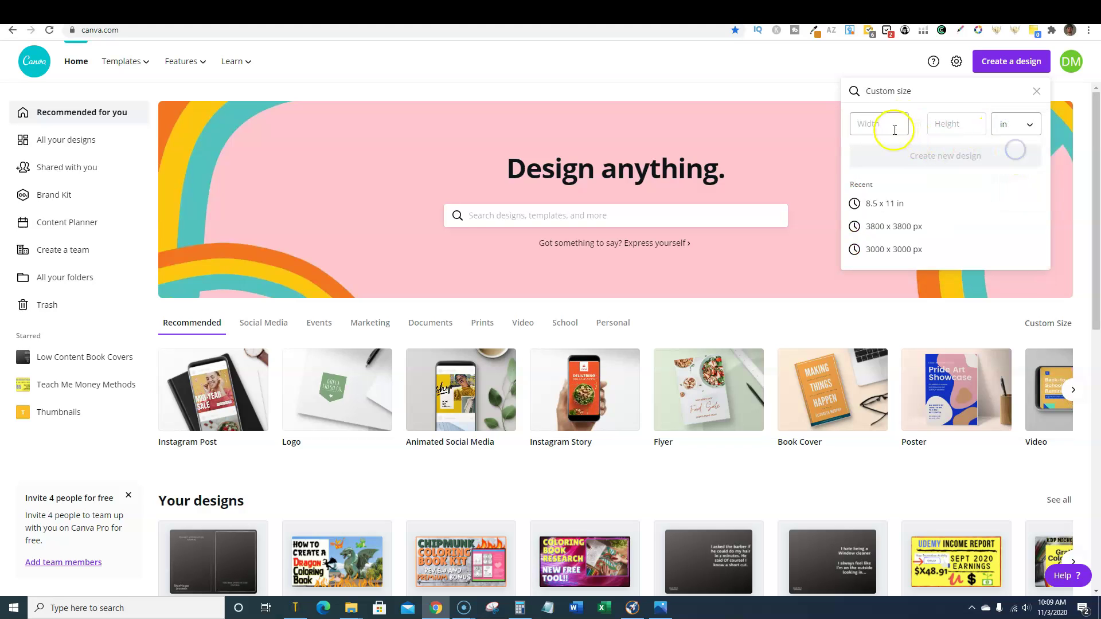
pyautogui.click(892, 127)
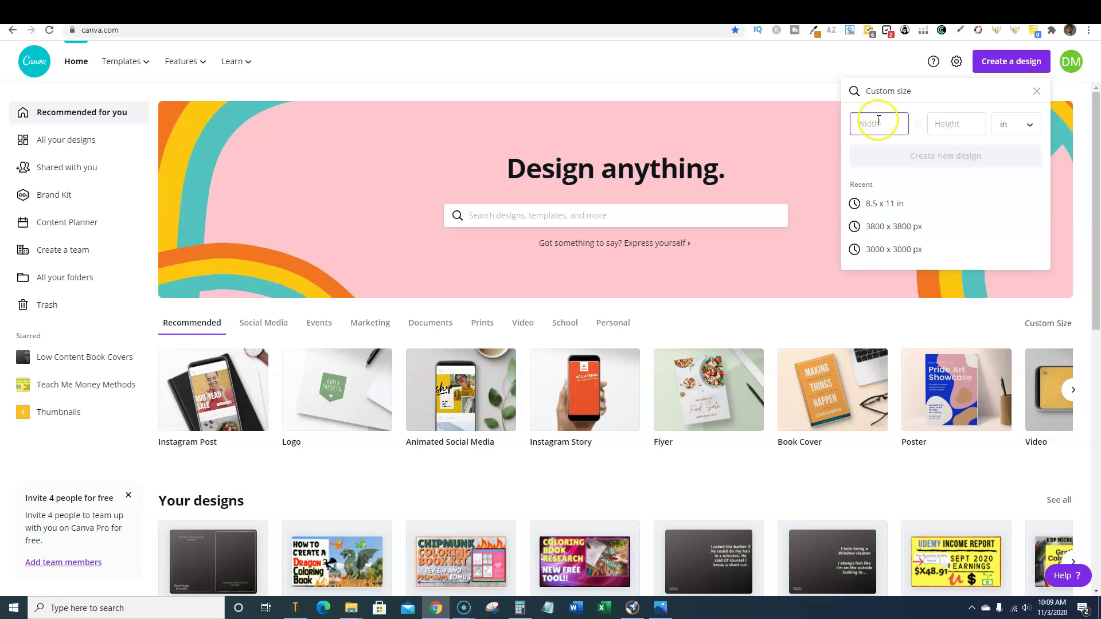
pyautogui.click(944, 127)
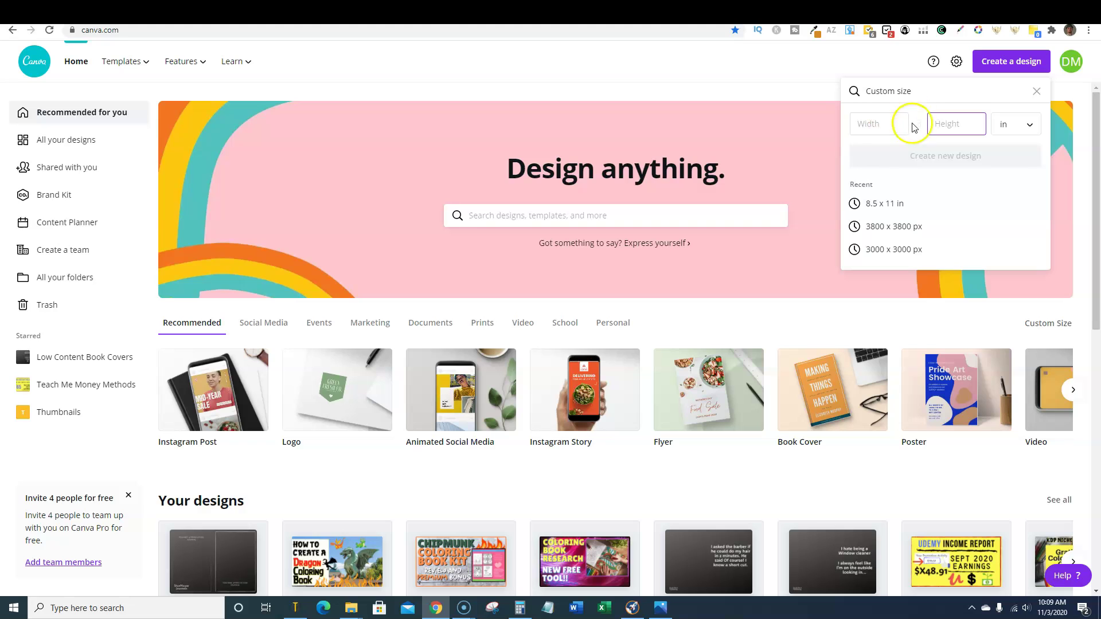
pyautogui.click(745, 12)
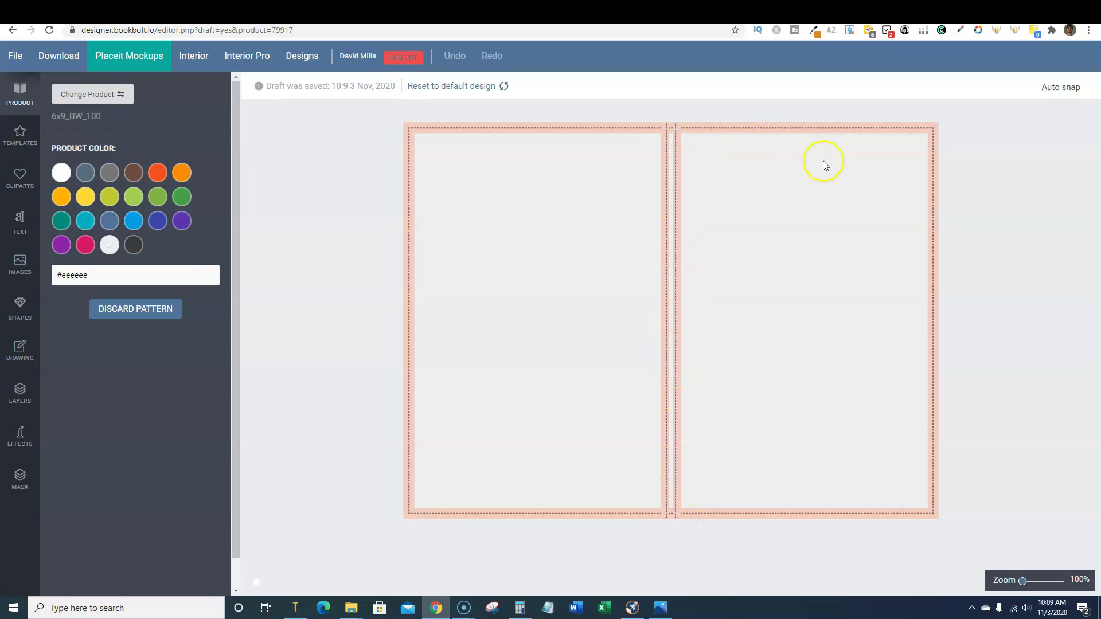
# - Make the cover orange and place an enlarged Righteous text box at the front cover's top
pyautogui.click(181, 172)
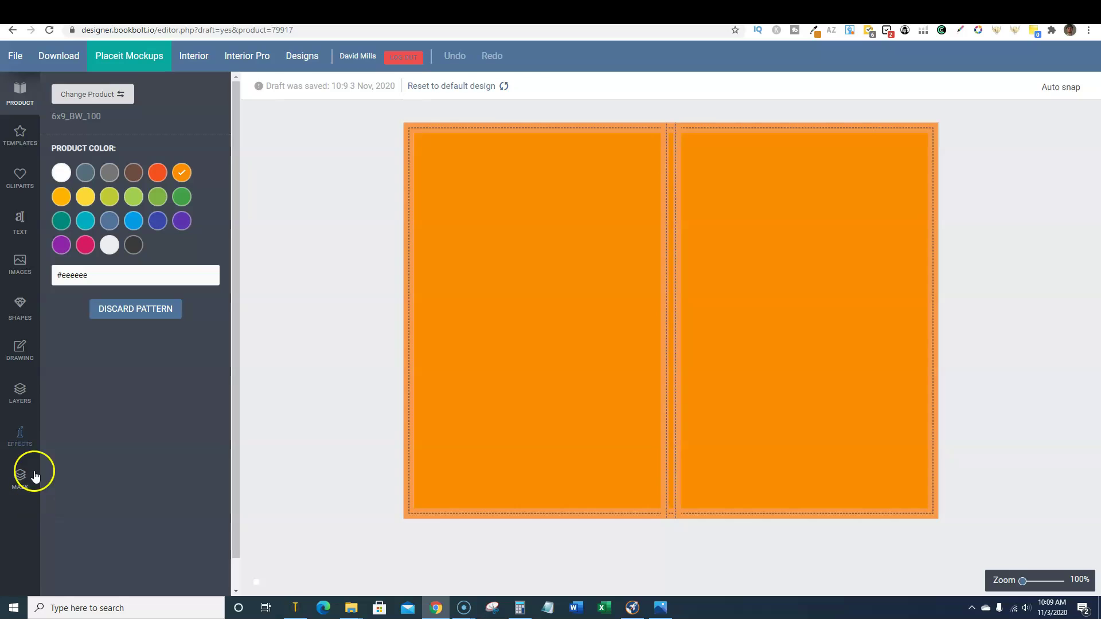
pyautogui.click(20, 227)
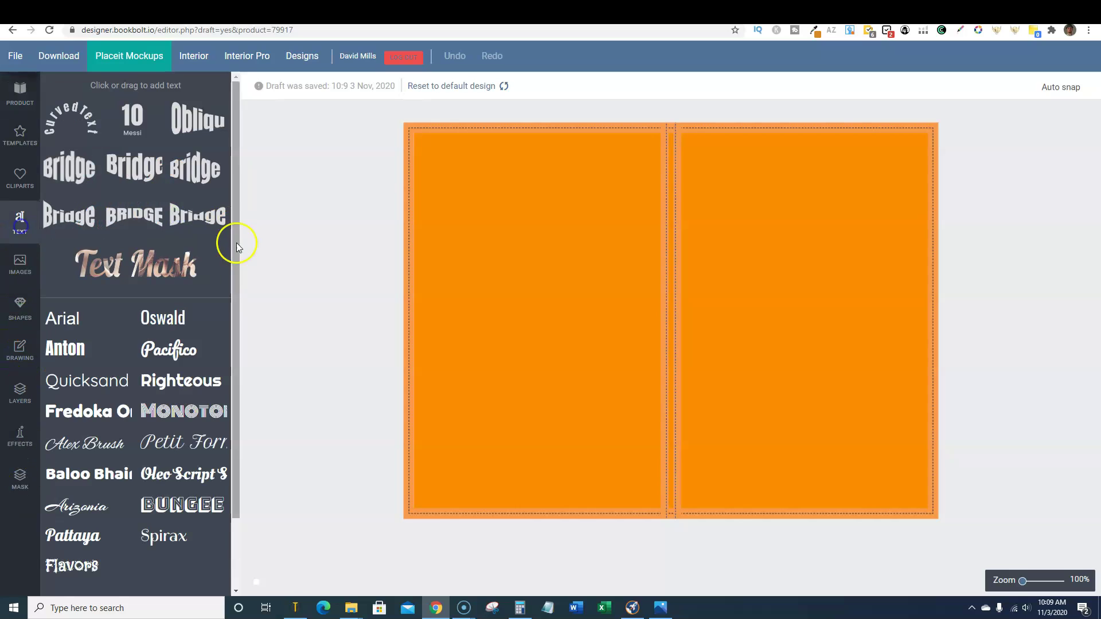
pyautogui.click(176, 385)
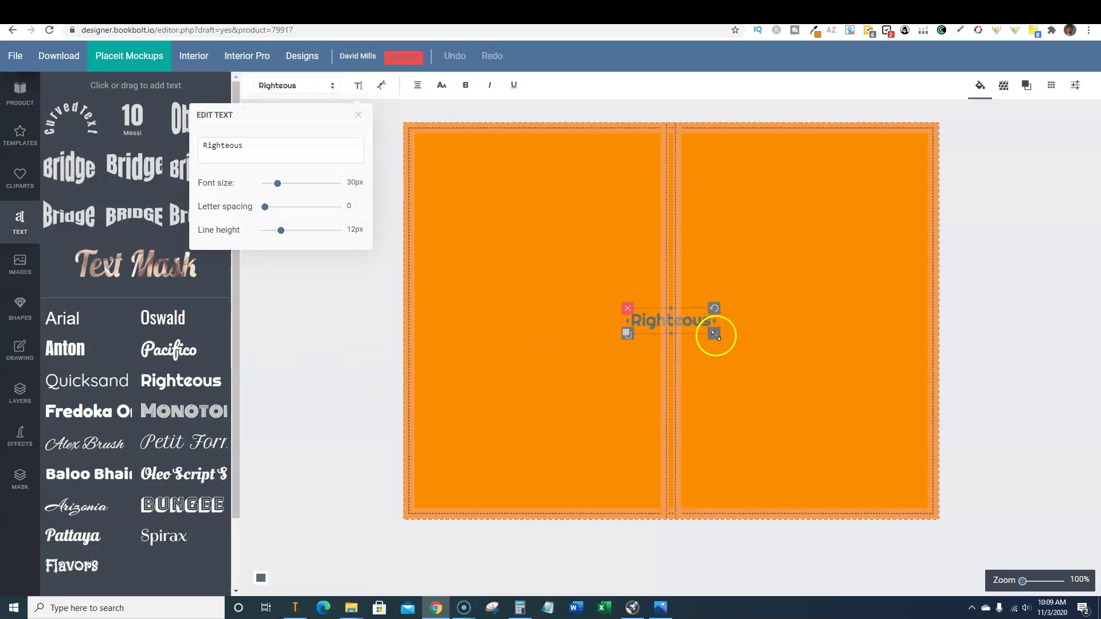
pyautogui.moveTo(715, 335); pyautogui.dragTo(732, 386)
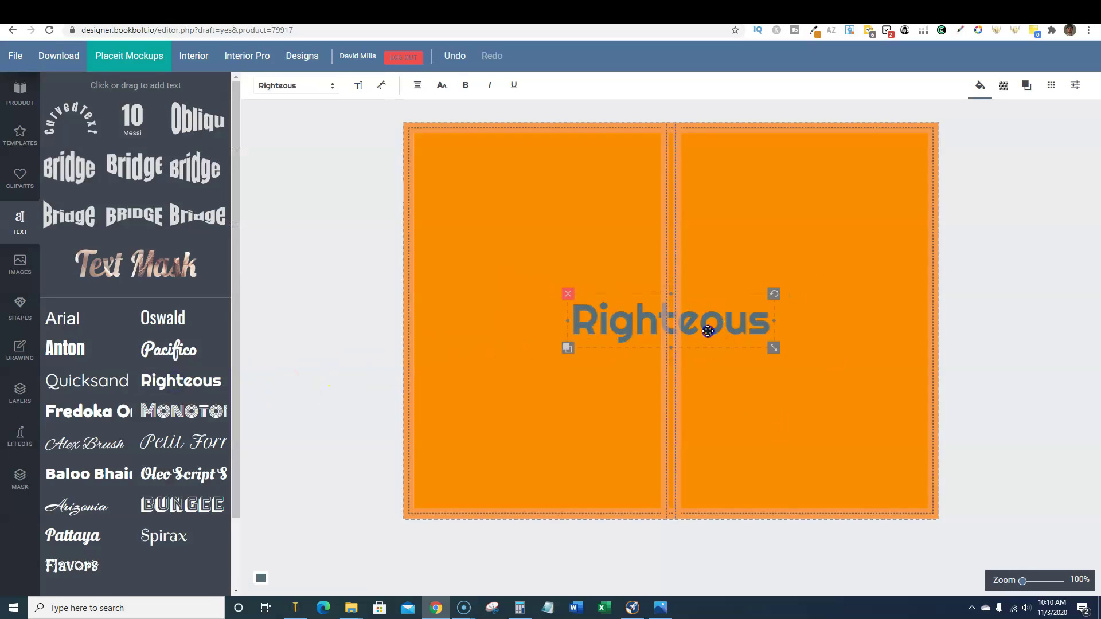
pyautogui.moveTo(712, 328); pyautogui.dragTo(838, 240)
pyautogui.click(812, 329)
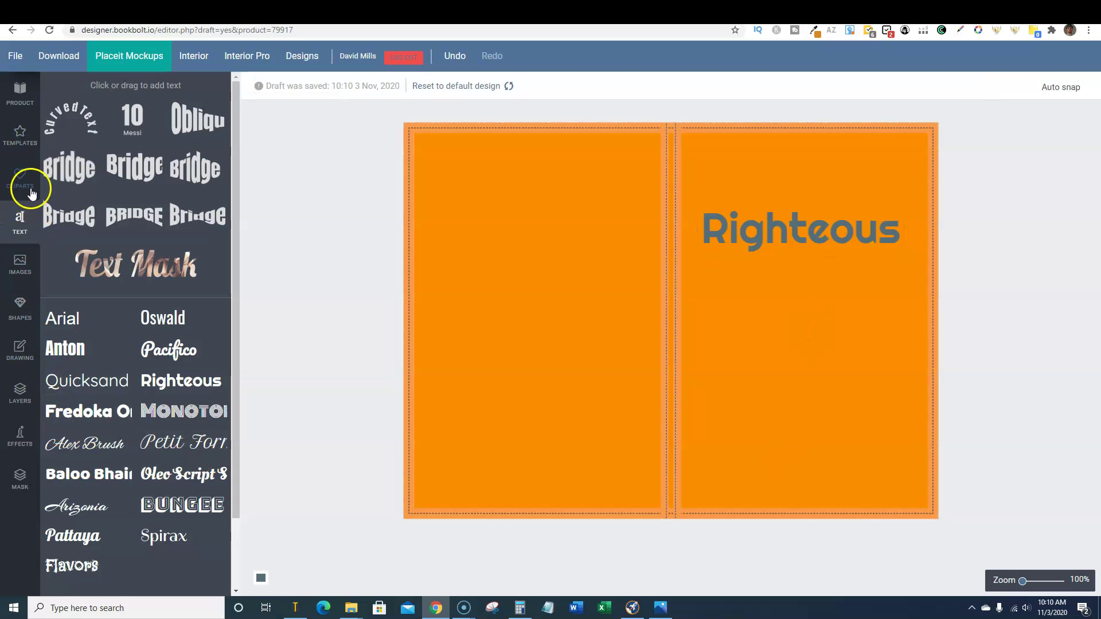
# - Drag a black laurel wreath shape onto the front cover just below the title
pyautogui.click(19, 181)
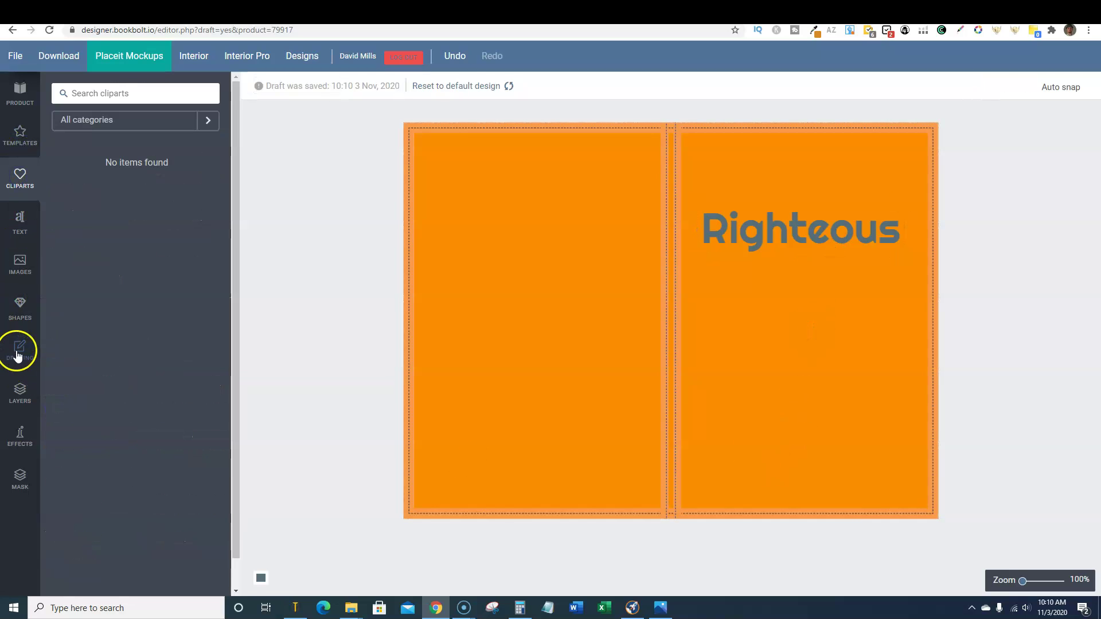
pyautogui.click(22, 310)
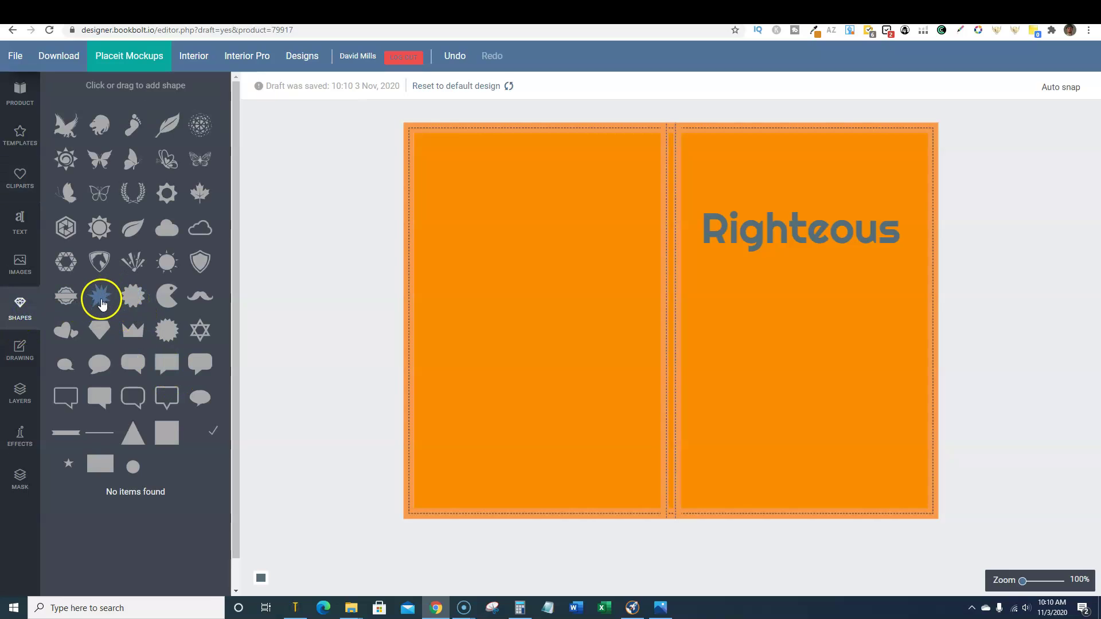
pyautogui.moveTo(135, 189); pyautogui.dragTo(861, 437)
pyautogui.moveTo(793, 358); pyautogui.dragTo(784, 366)
pyautogui.click(997, 283)
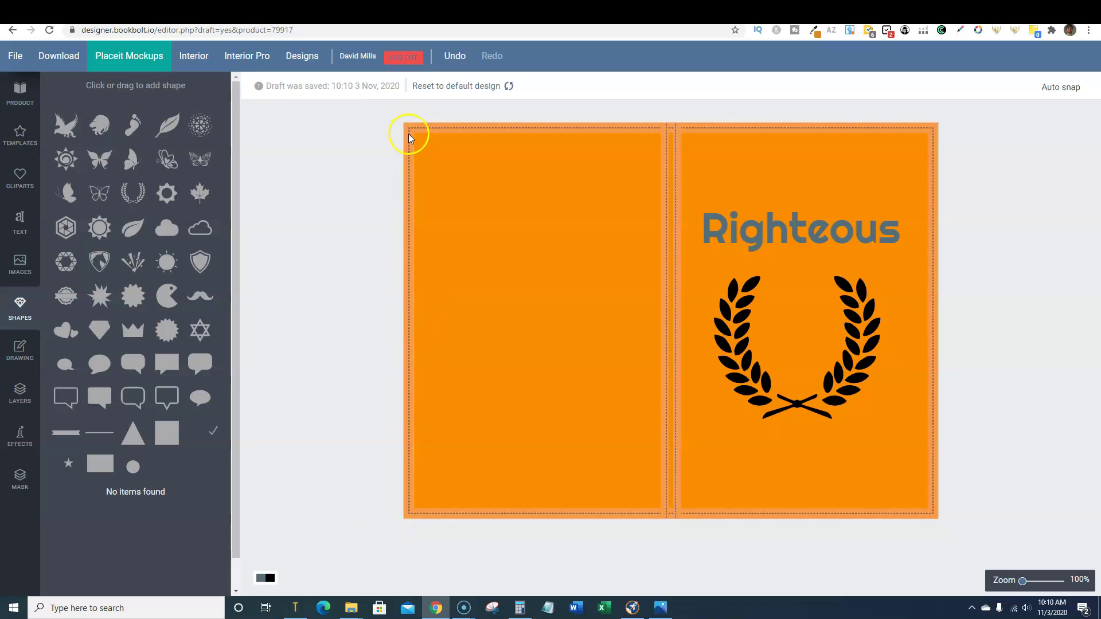
# - Add the KDP Book Size Example template image from Canva Folders onto the cover
pyautogui.click(953, 13)
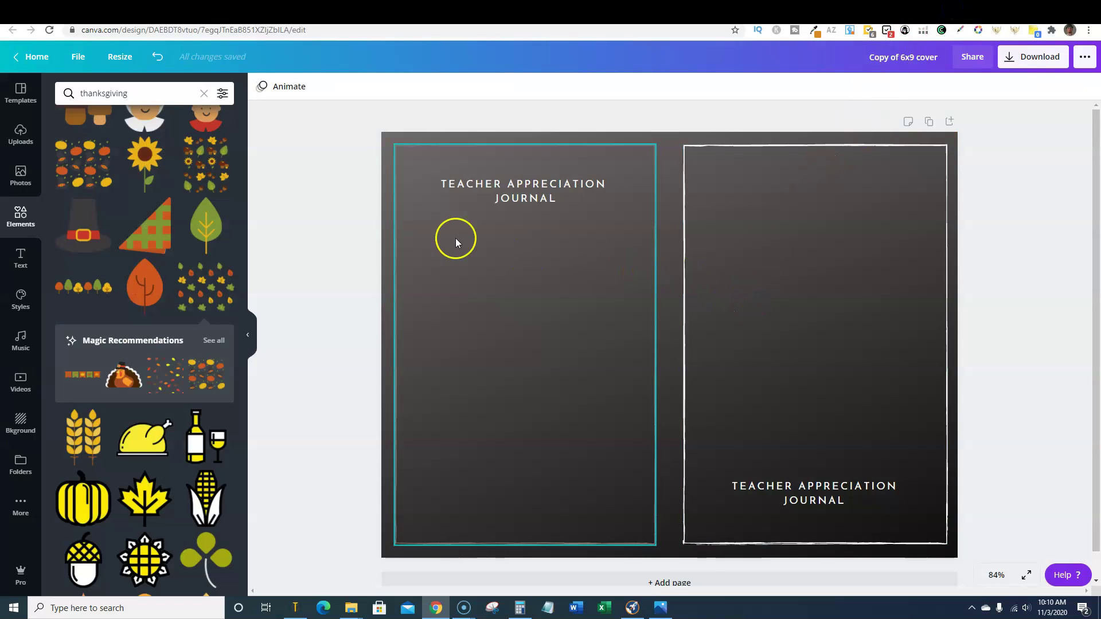
pyautogui.click(20, 464)
pyautogui.scroll(-5, 69, 450)
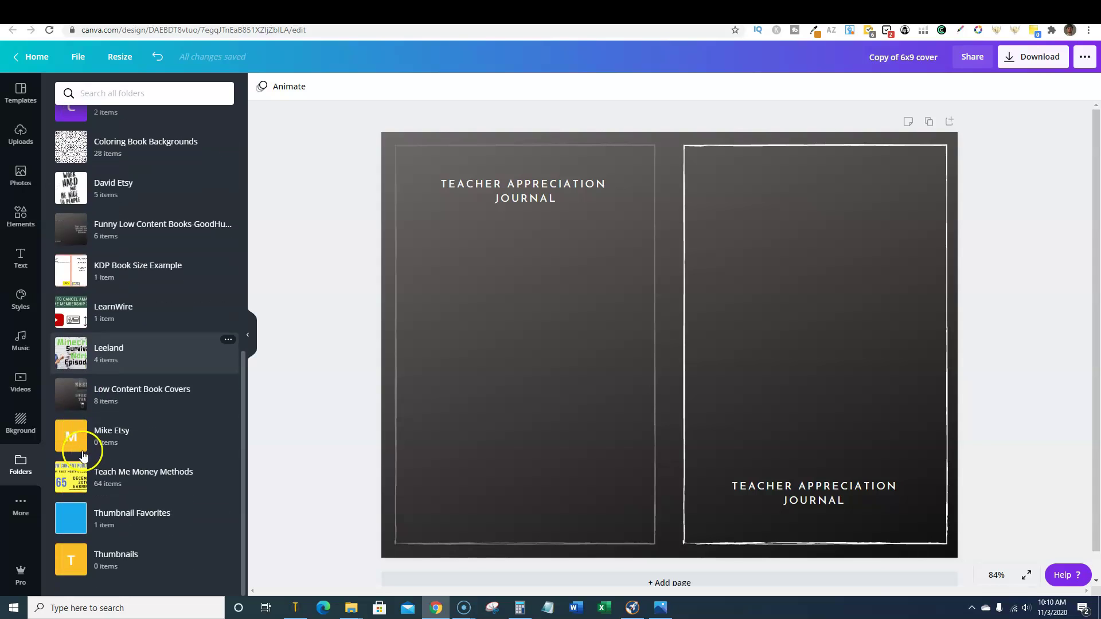
pyautogui.scroll(8, 86, 454)
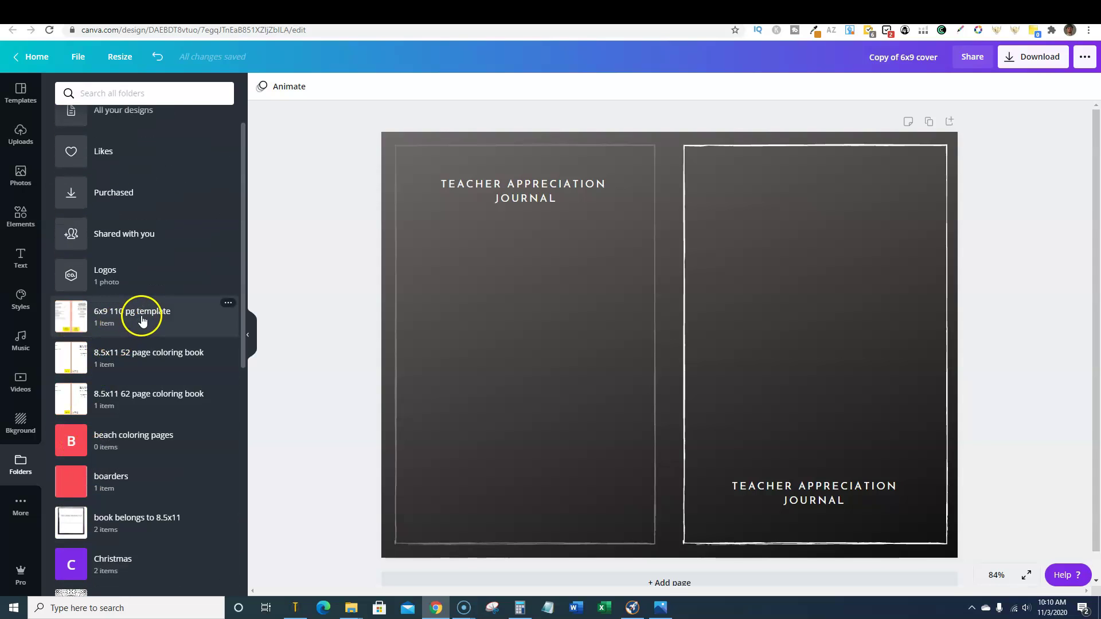
pyautogui.scroll(1, 124, 338)
pyautogui.scroll(-8, 126, 332)
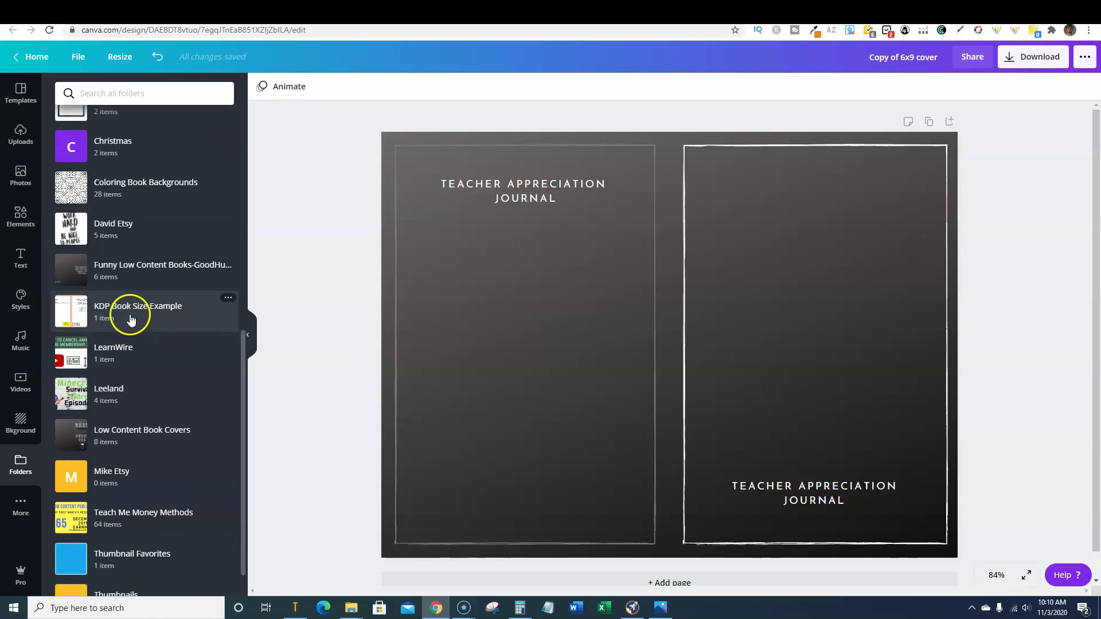
pyautogui.scroll(-1, 131, 316)
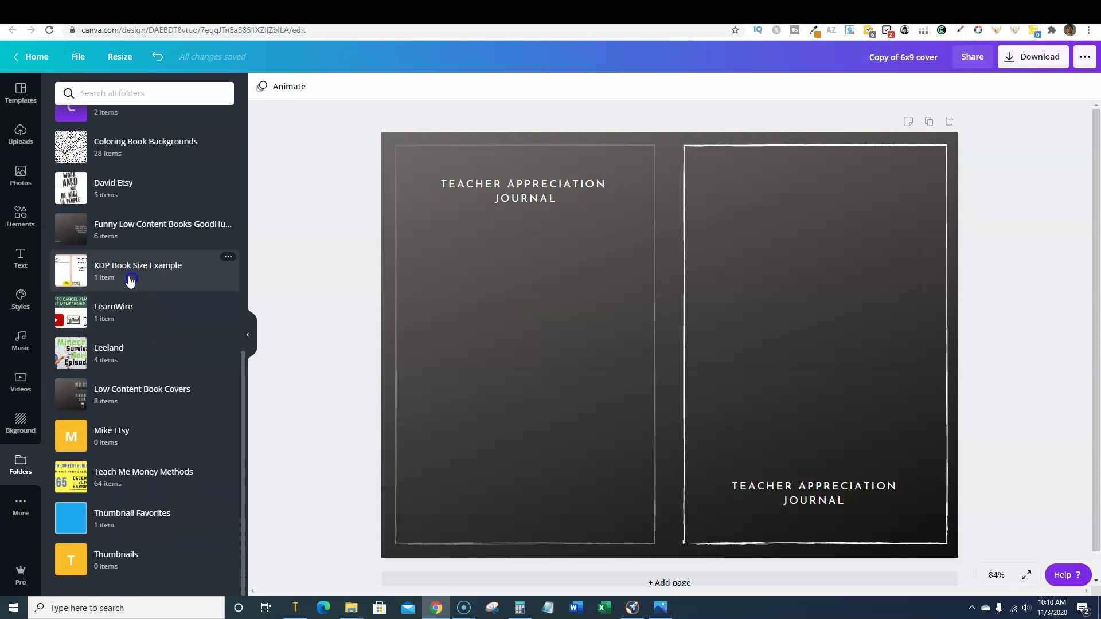
pyautogui.click(106, 269)
pyautogui.click(83, 180)
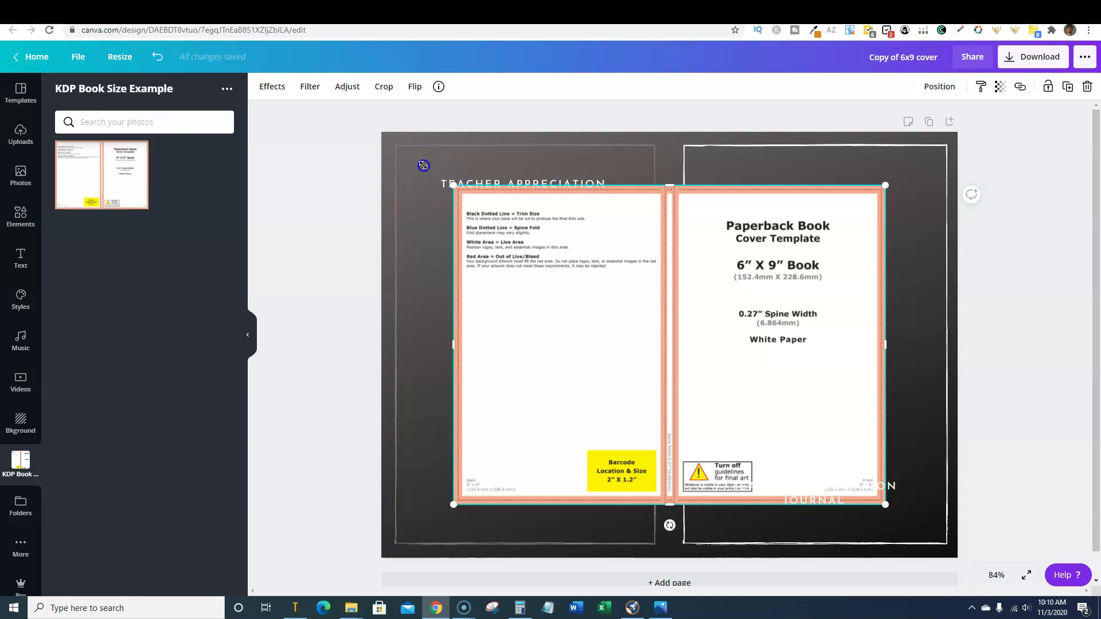
# - Stretch the template to fill the page, lower its transparency, then shrink it to a bottom-left thumbnail
pyautogui.moveTo(419, 161); pyautogui.dragTo(383, 133)
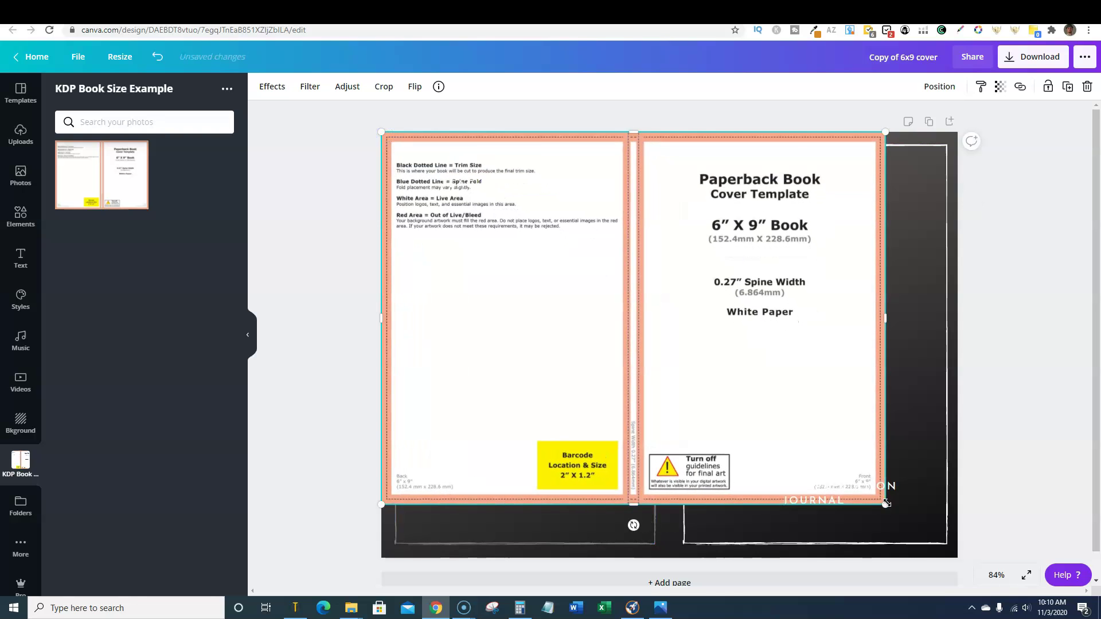
pyautogui.moveTo(885, 504); pyautogui.dragTo(957, 557)
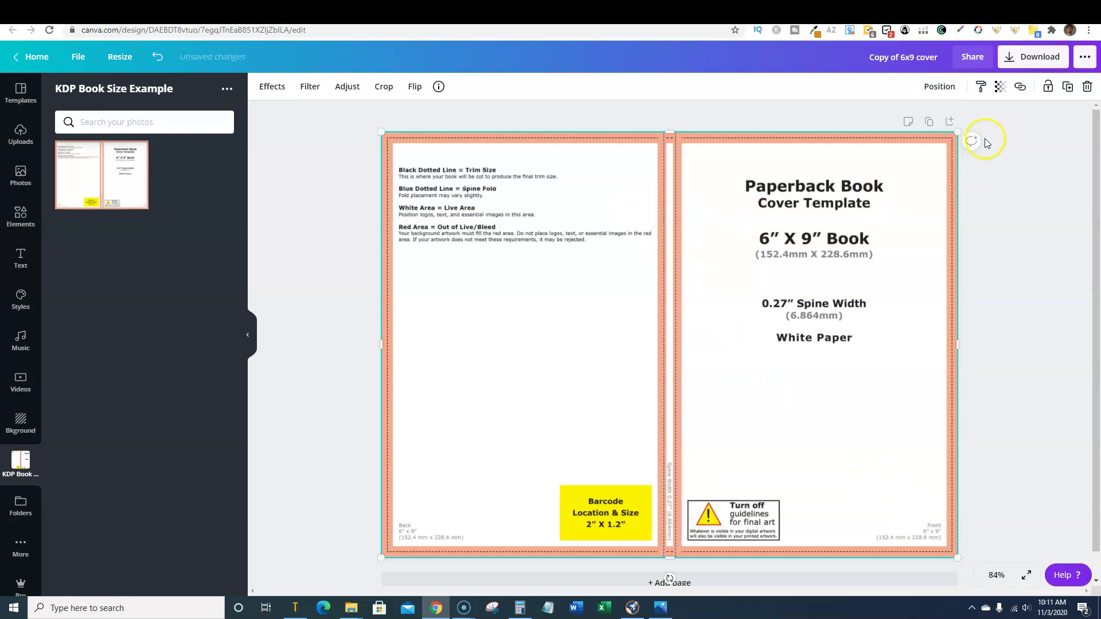
pyautogui.click(1001, 87)
pyautogui.moveTo(965, 116); pyautogui.dragTo(921, 118)
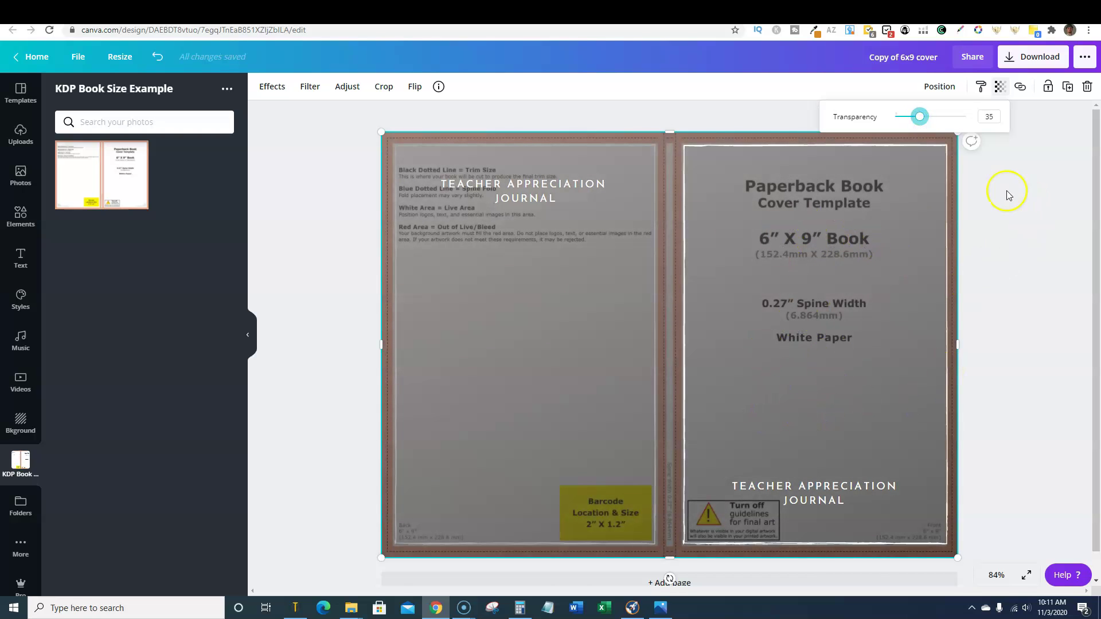
pyautogui.click(560, 277)
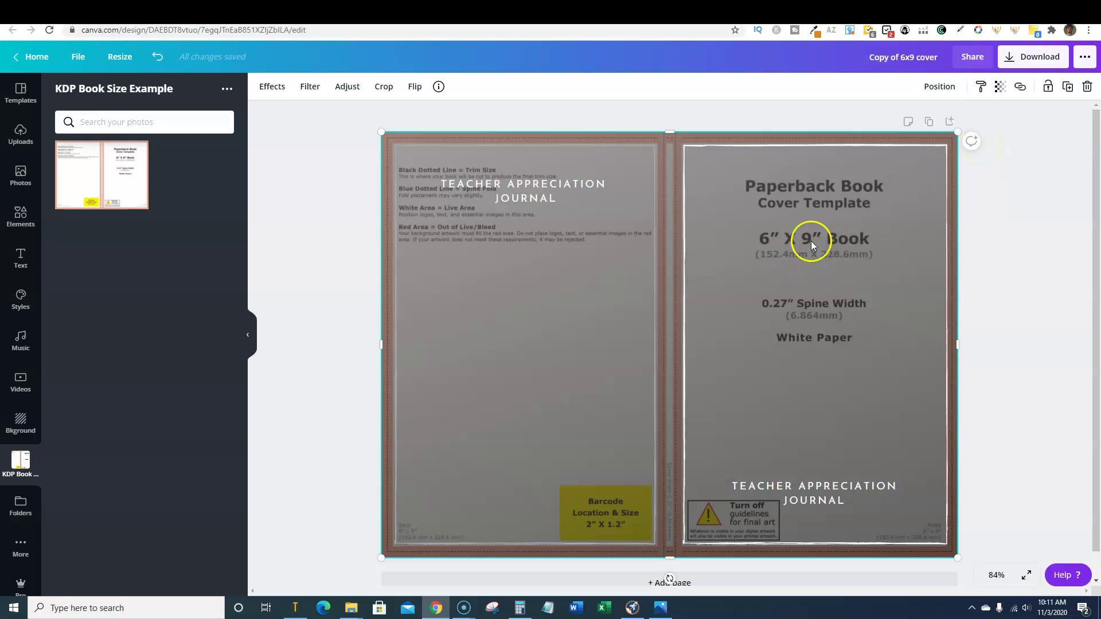
pyautogui.moveTo(958, 132); pyautogui.dragTo(976, 159)
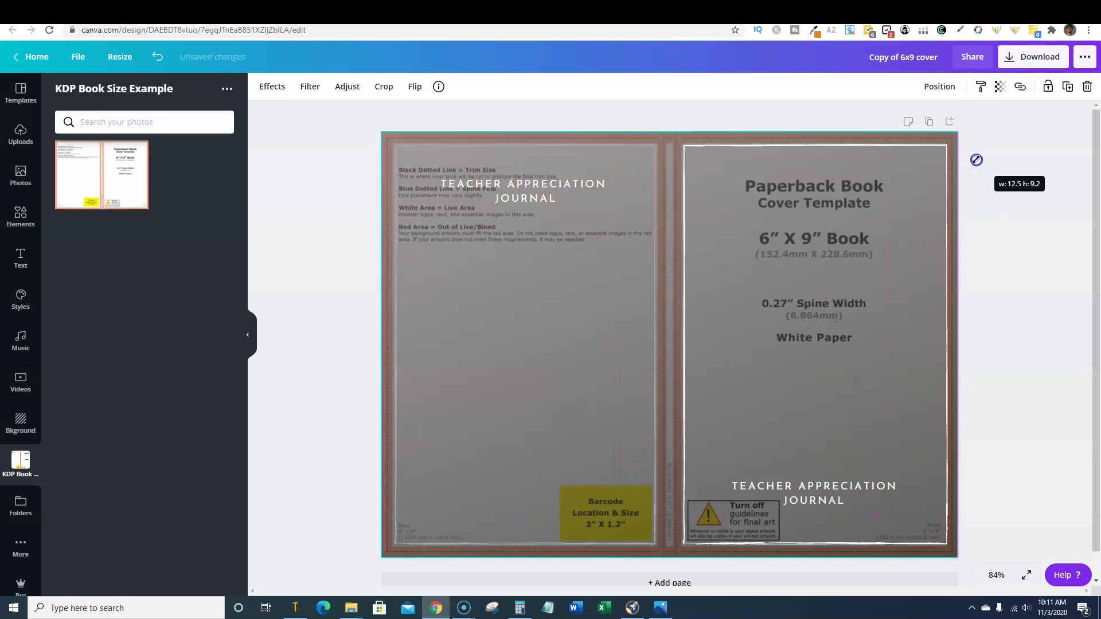
pyautogui.moveTo(976, 160); pyautogui.dragTo(482, 440)
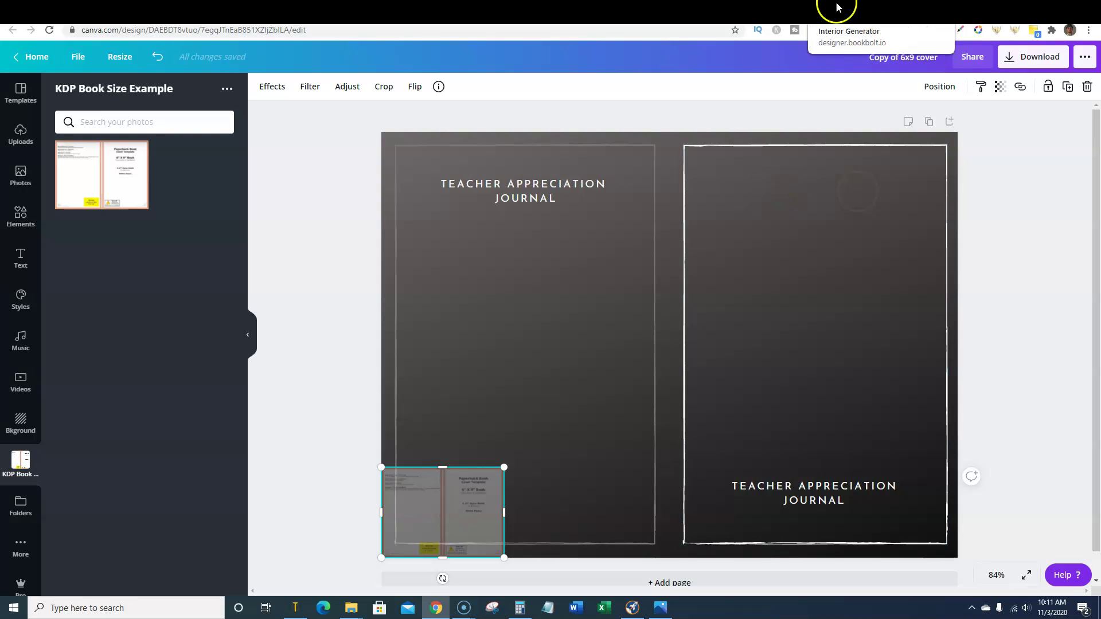
pyautogui.click(749, 9)
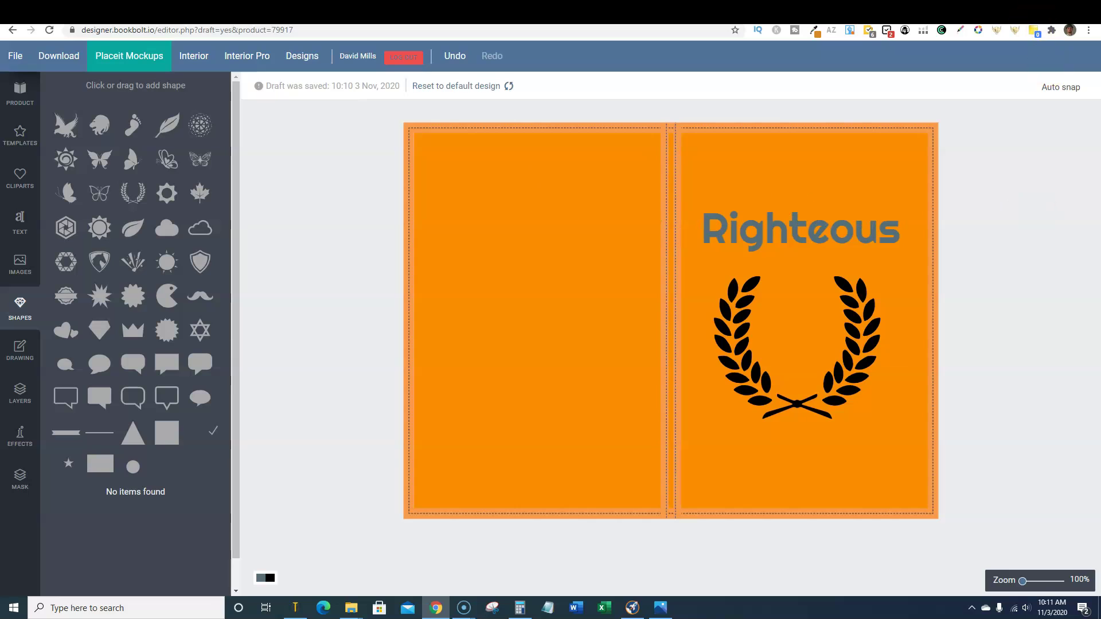
pyautogui.click(946, 15)
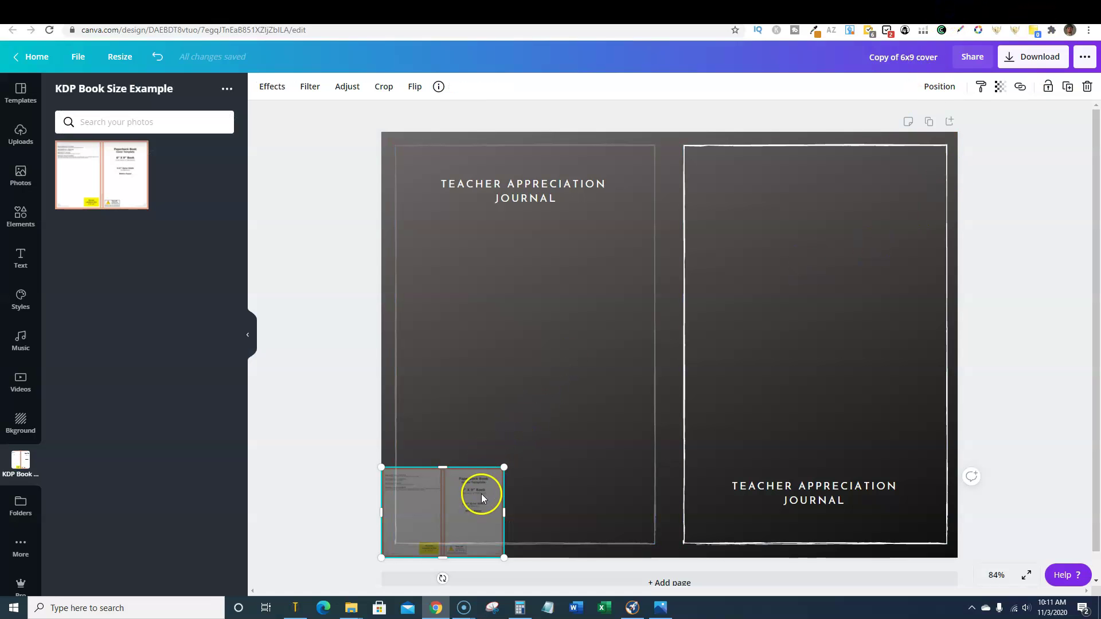
# - Delete the template thumbnail, both page border frames, and the top TEACHER APPRECIATION JOURNAL text
pyautogui.press('Delete')
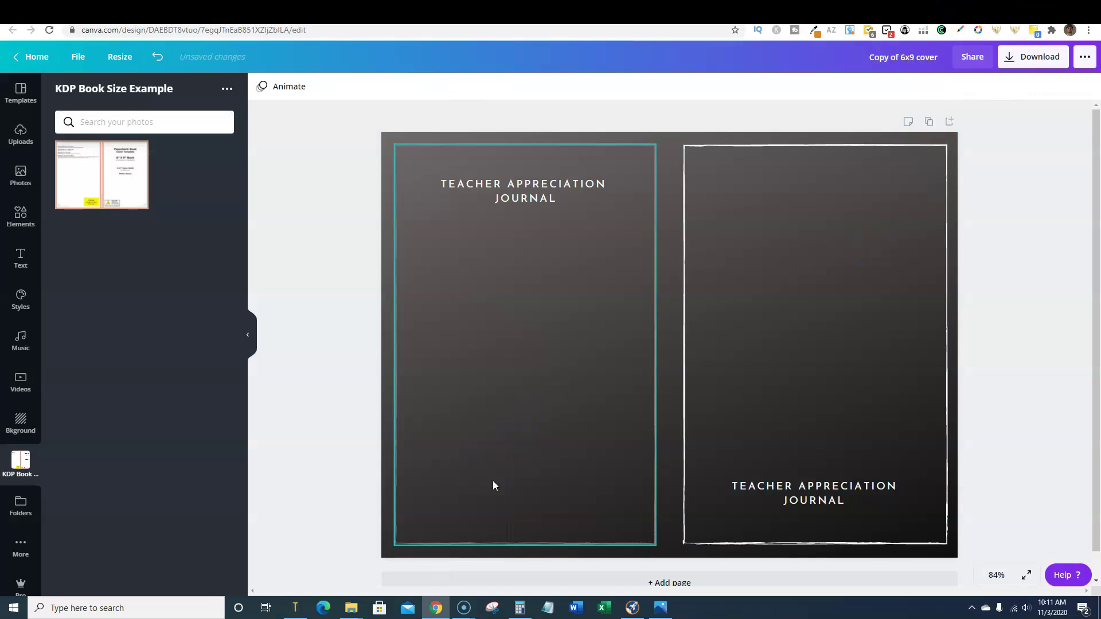
pyautogui.click(833, 293)
pyautogui.press('Delete')
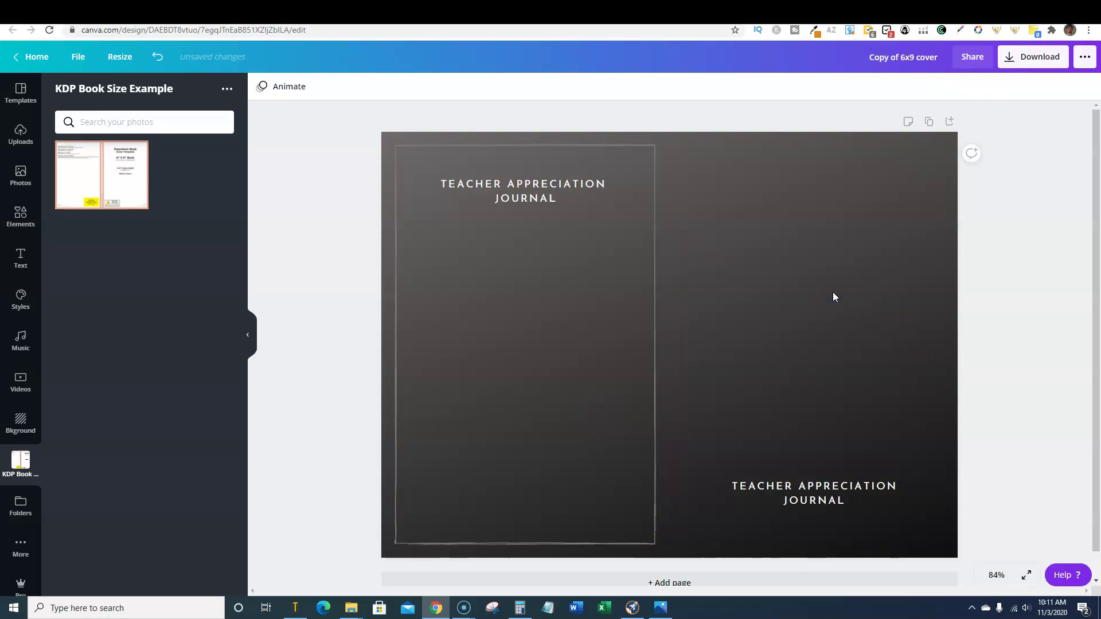
pyautogui.click(591, 328)
pyautogui.press('Delete')
pyautogui.click(833, 527)
pyautogui.click(536, 197)
pyautogui.press('Delete')
# - Retype the bottom title as THANKSGIVING NOTEBOOK, enlarge it to 24.2, and move it top right
pyautogui.click(841, 499)
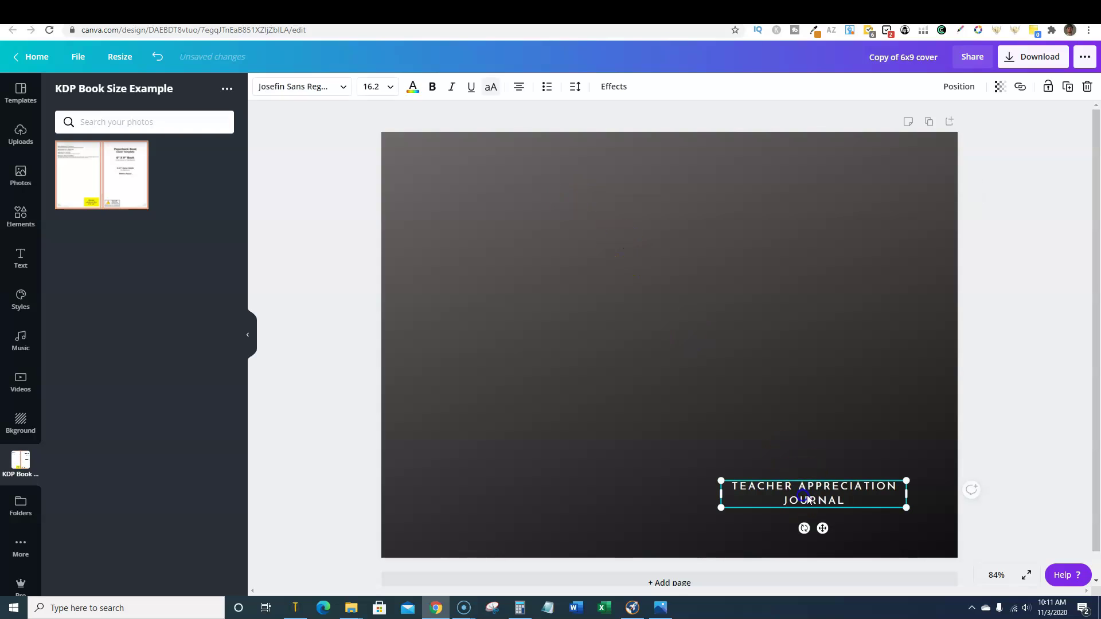
pyautogui.click(858, 497)
pyautogui.moveTo(698, 467); pyautogui.dragTo(756, 485)
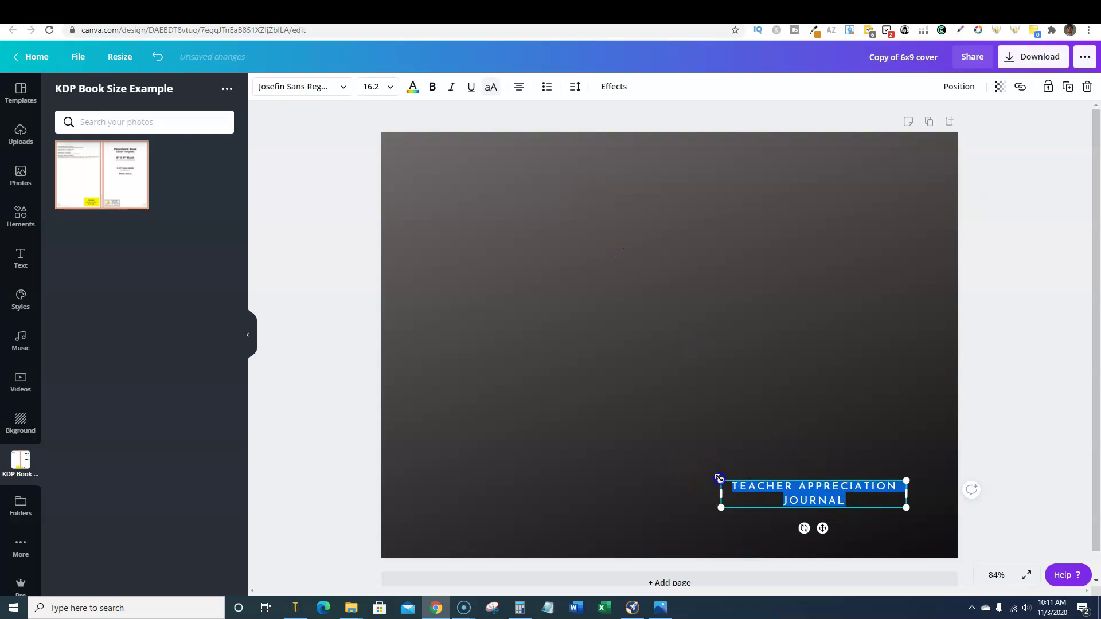
pyautogui.write('THANK')
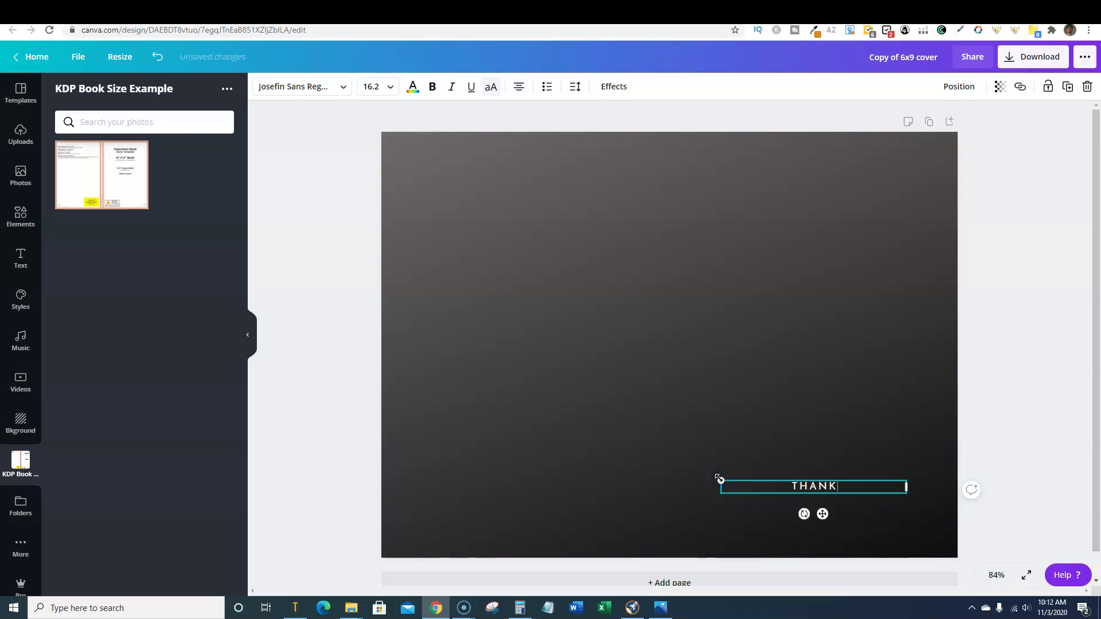
pyautogui.write('SGIVING NOTEBOOK')
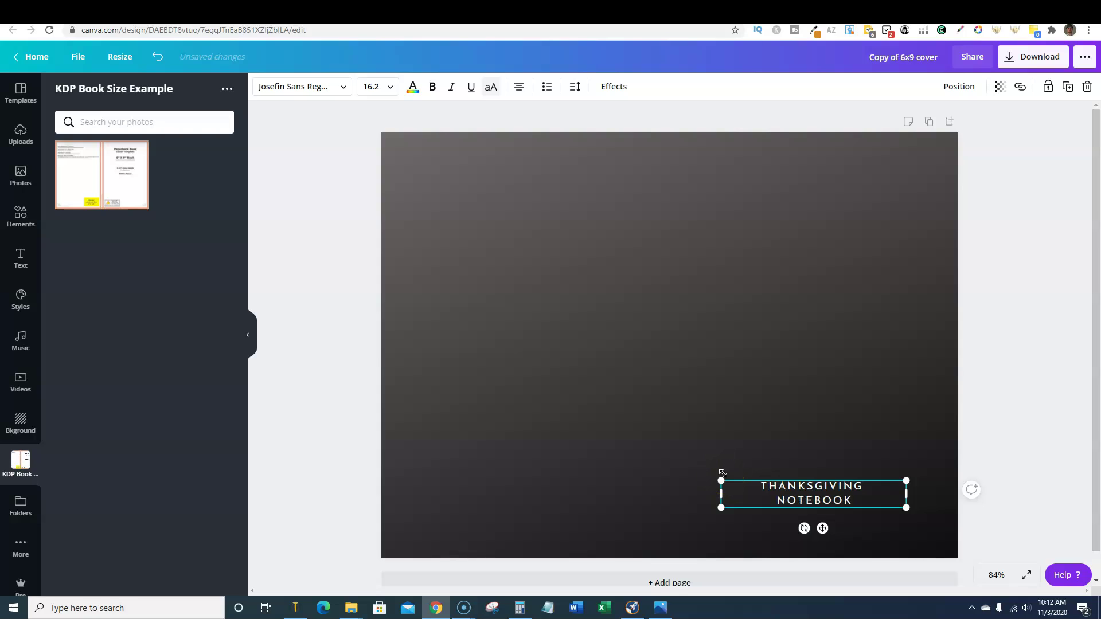
pyautogui.click(895, 492)
pyautogui.moveTo(906, 483); pyautogui.dragTo(881, 488)
pyautogui.click(805, 510)
pyautogui.moveTo(805, 510); pyautogui.dragTo(827, 265)
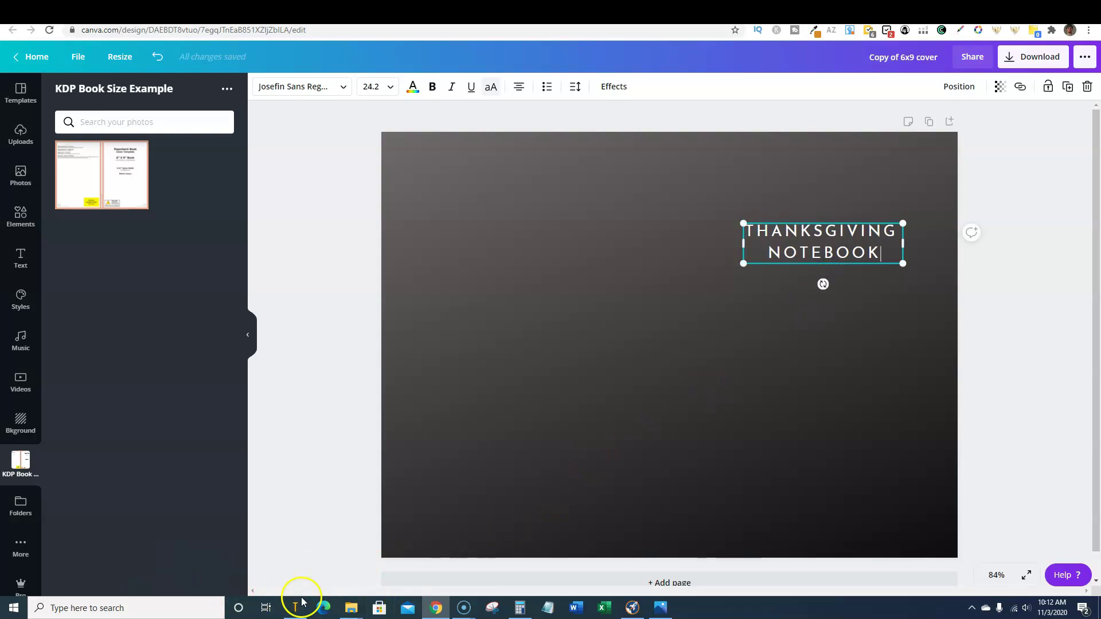
pyautogui.click(766, 309)
# - Re-add the KDP cover template, stretch it over the whole cover, and make it semi-transparent
pyautogui.click(800, 253)
pyautogui.click(98, 203)
pyautogui.moveTo(446, 184); pyautogui.dragTo(371, 145)
pyautogui.moveTo(880, 494); pyautogui.dragTo(957, 557)
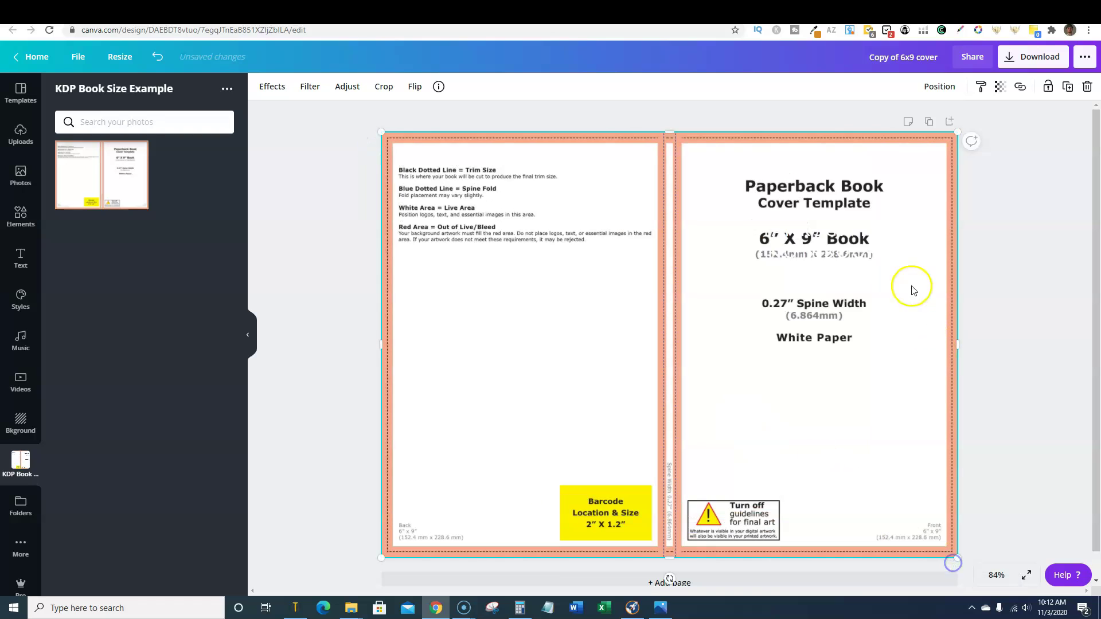
pyautogui.click(1001, 87)
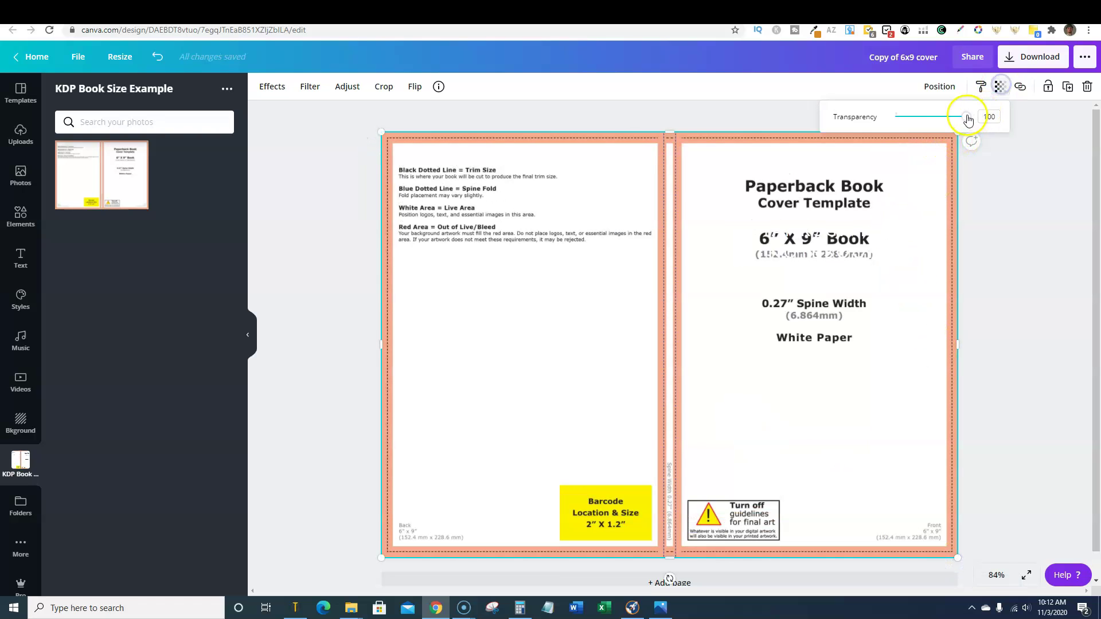
pyautogui.moveTo(966, 117); pyautogui.dragTo(928, 118)
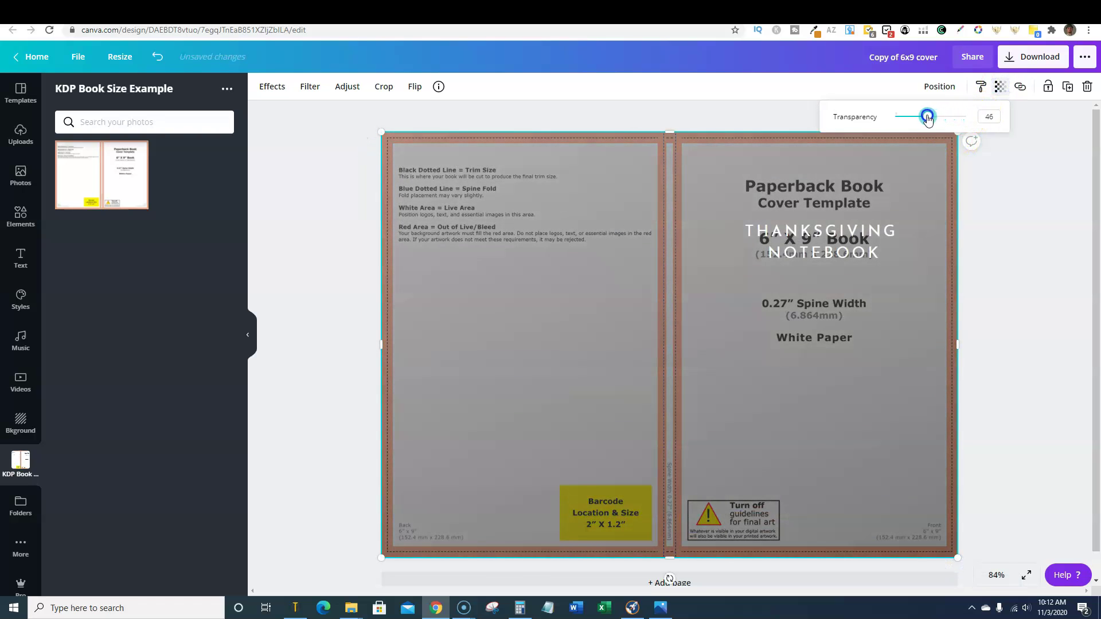
# - Enlarge the THANKSGIVING NOTEBOOK title across the front cover's top area and shift it slightly right
pyautogui.click(844, 243)
pyautogui.moveTo(744, 262); pyautogui.dragTo(693, 305)
pyautogui.moveTo(779, 254); pyautogui.dragTo(799, 256)
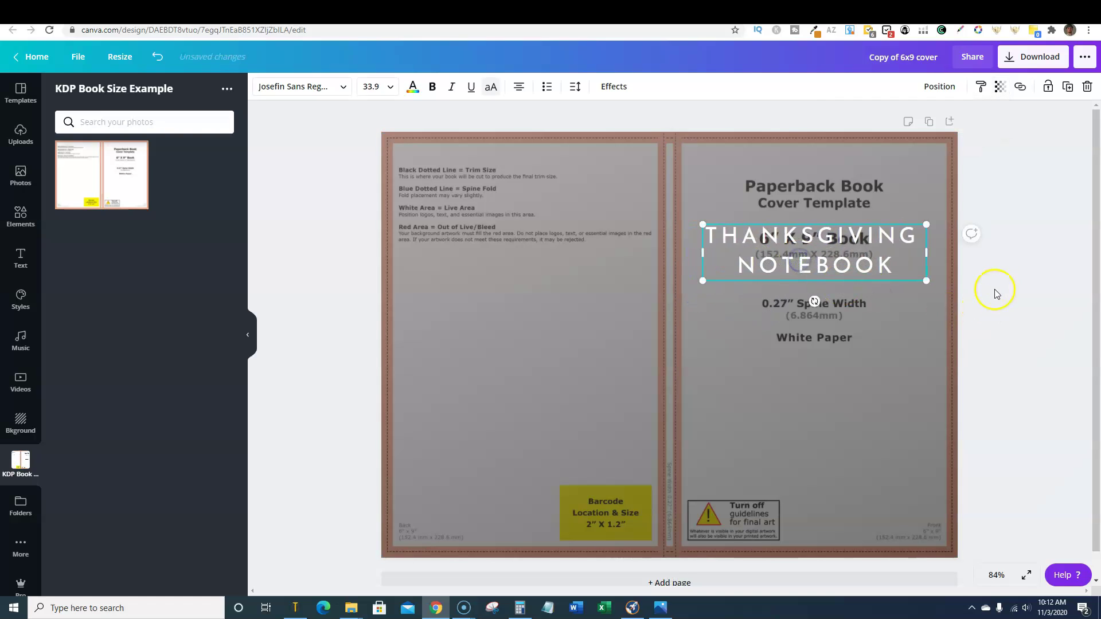
# - Shrink the template into the bottom-left corner and show autumn photo results
pyautogui.click(759, 457)
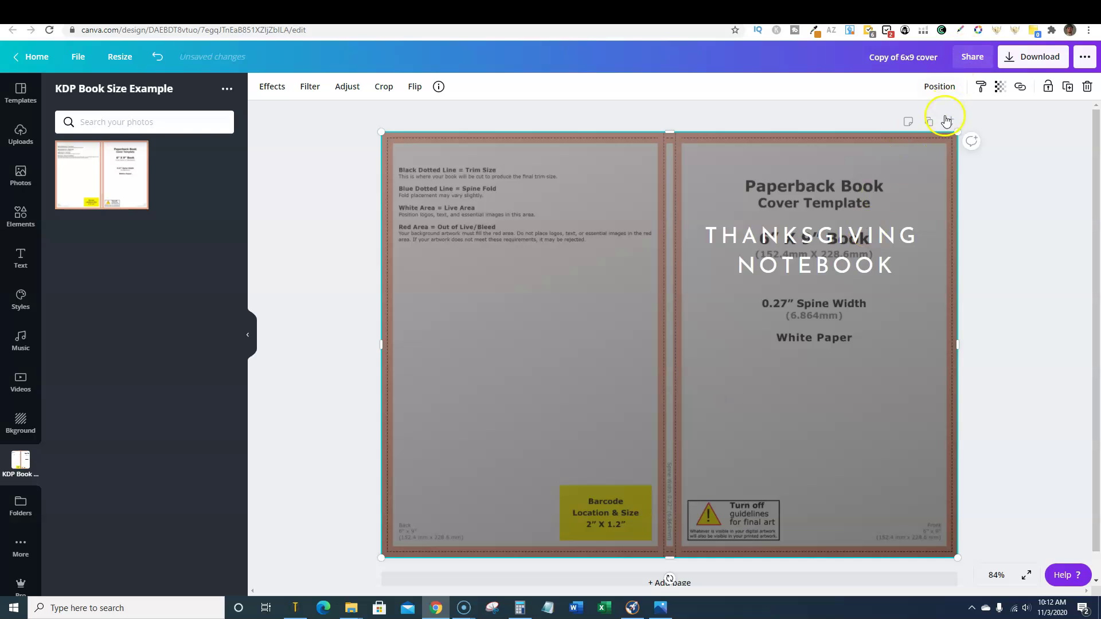
pyautogui.moveTo(958, 134); pyautogui.dragTo(427, 539)
pyautogui.click(525, 252)
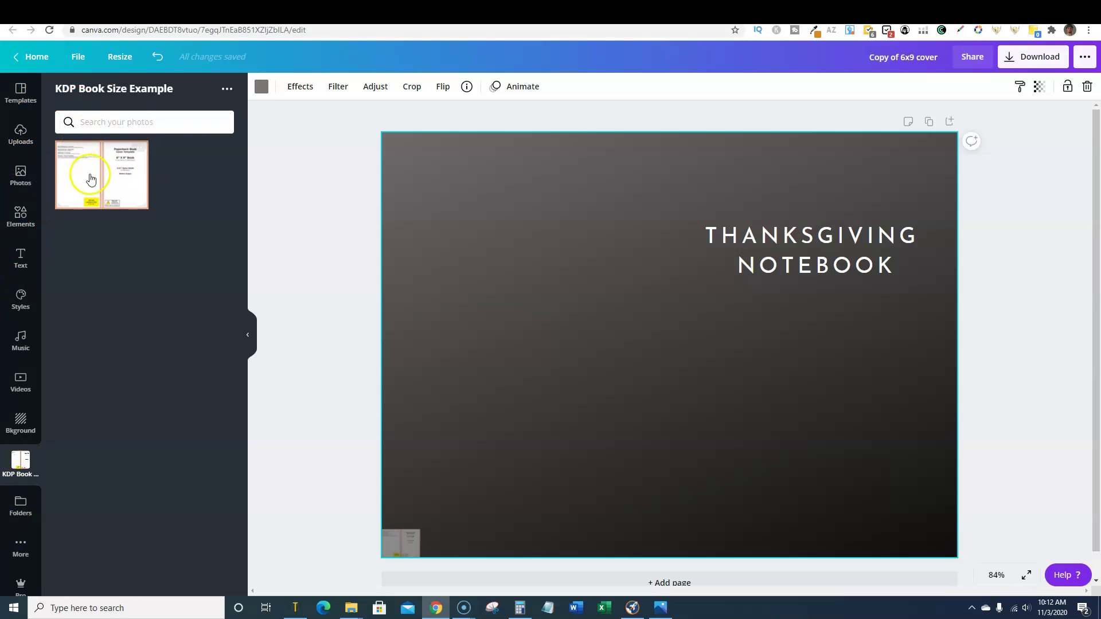
pyautogui.click(32, 181)
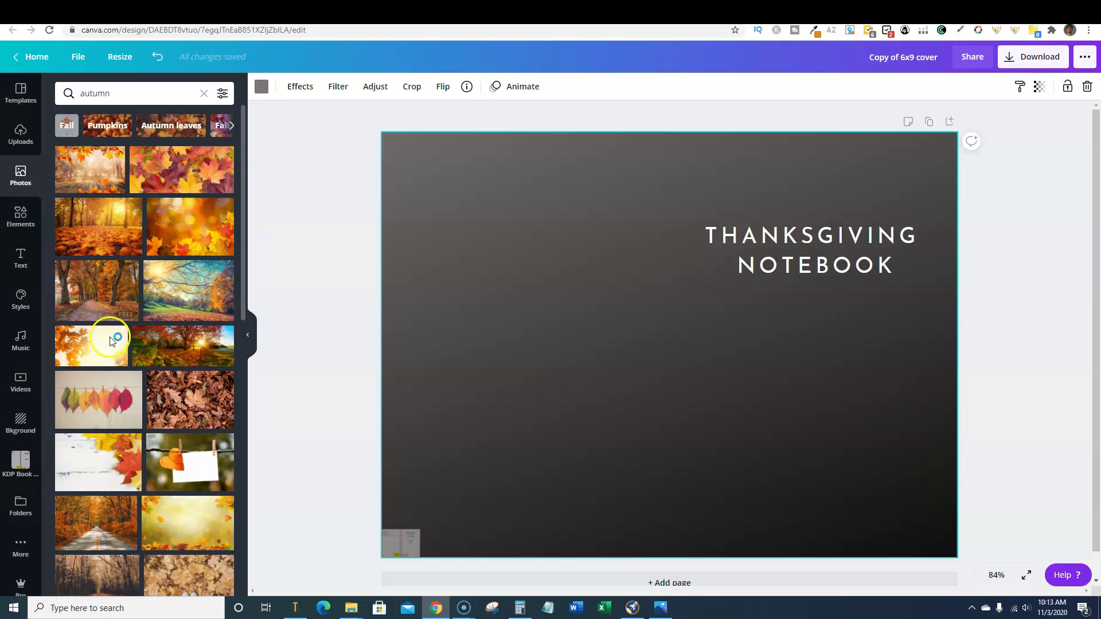
# - Add the sunlit autumn tree photo and stretch it to the cover's left, right, top and bottom edges
pyautogui.scroll(-5, 118, 499)
pyautogui.scroll(5, 123, 422)
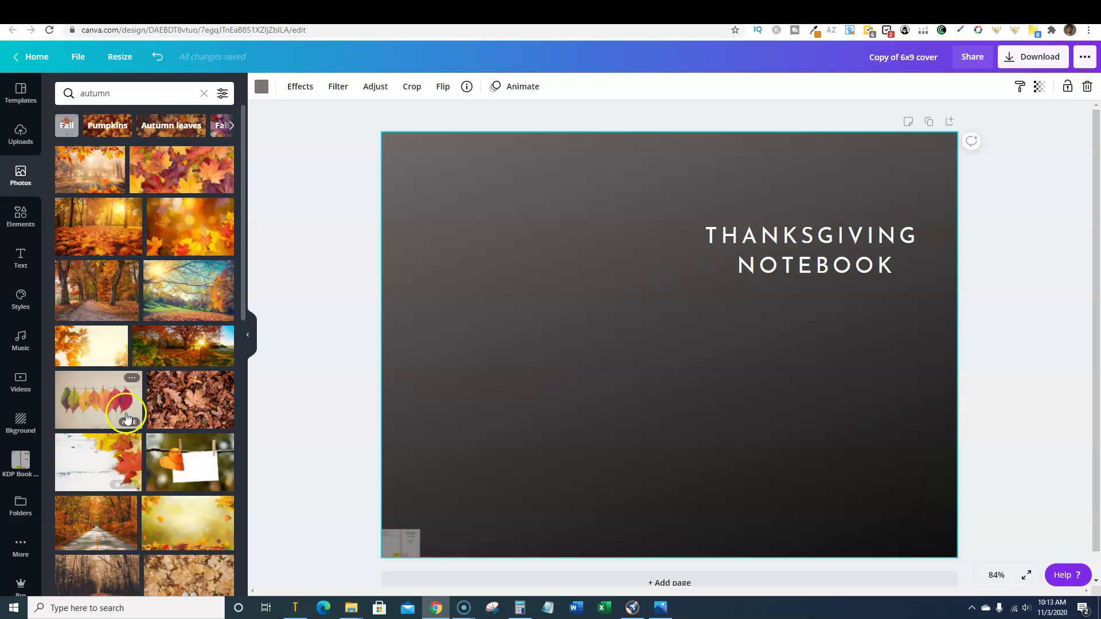
pyautogui.click(201, 288)
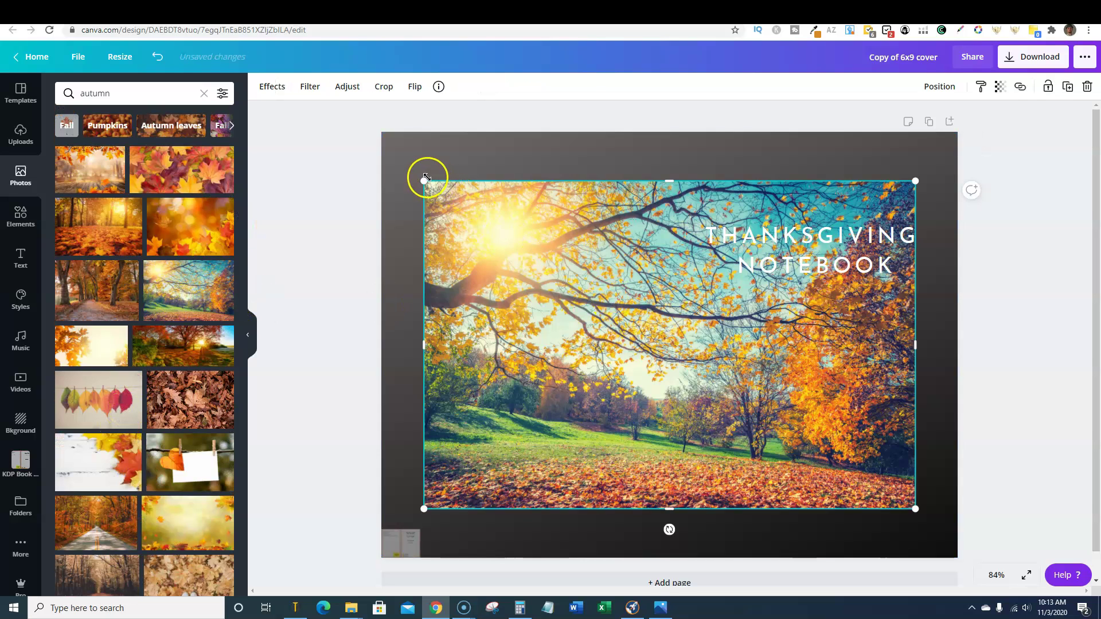
pyautogui.moveTo(424, 350); pyautogui.dragTo(383, 351)
pyautogui.moveTo(915, 346); pyautogui.dragTo(958, 347)
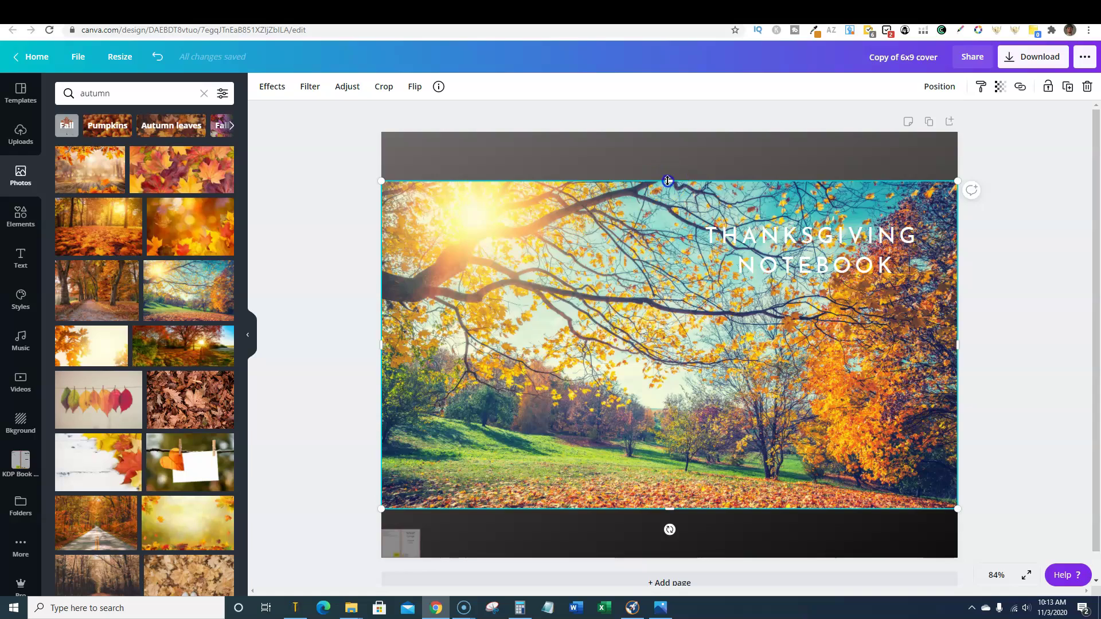
pyautogui.moveTo(666, 167); pyautogui.dragTo(659, 134)
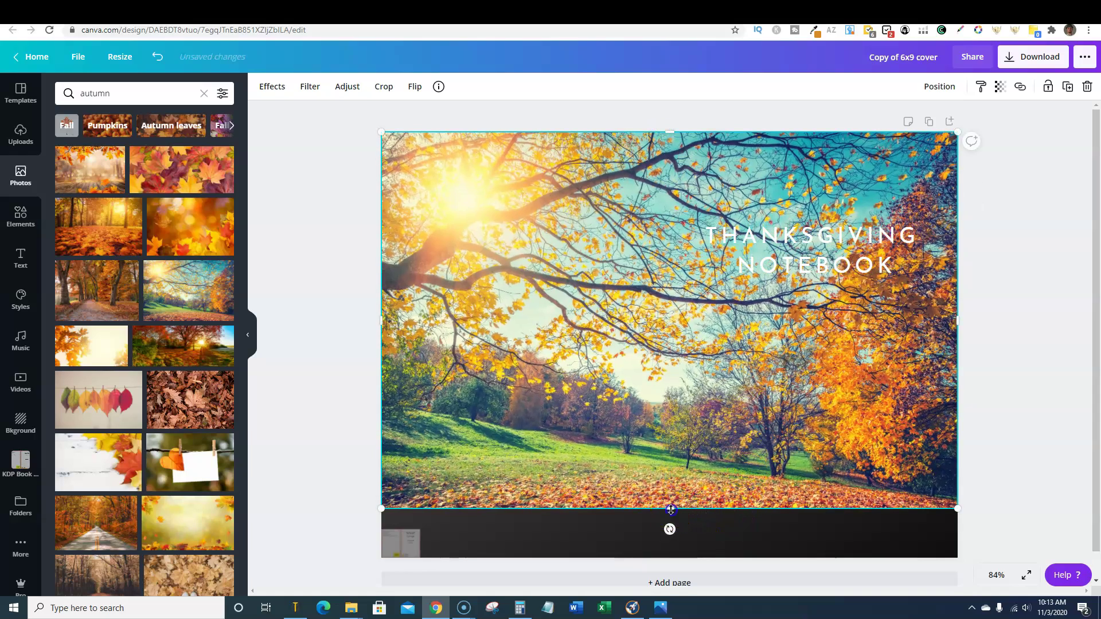
pyautogui.moveTo(671, 514); pyautogui.dragTo(669, 558)
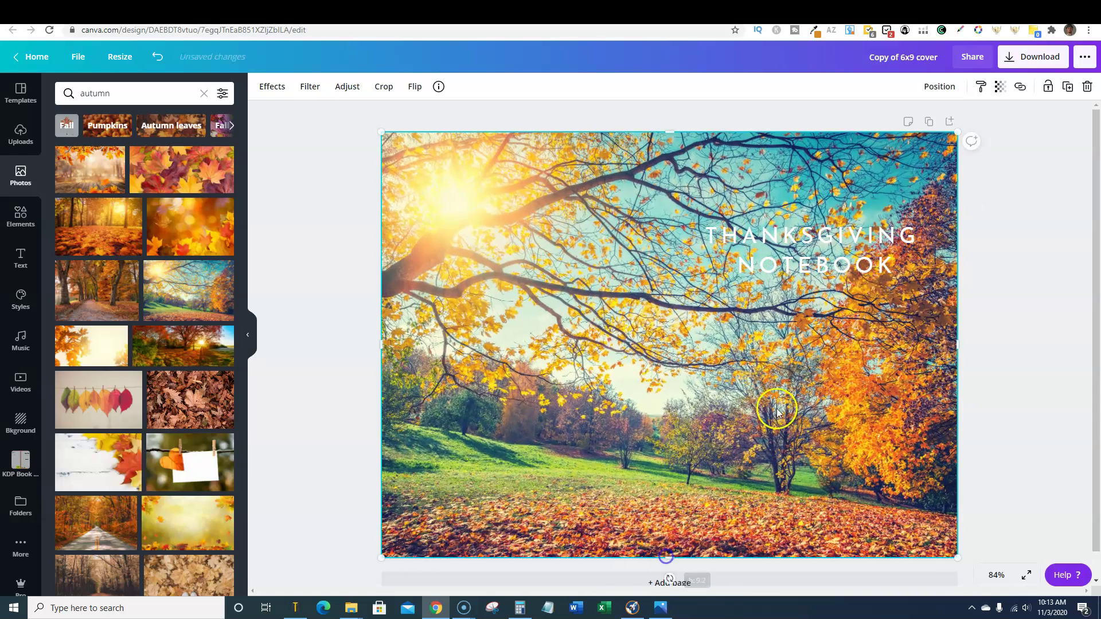
# - Make the THANKSGIVING NOTEBOOK title bold and give it a yellow drop shadow
pyautogui.click(805, 263)
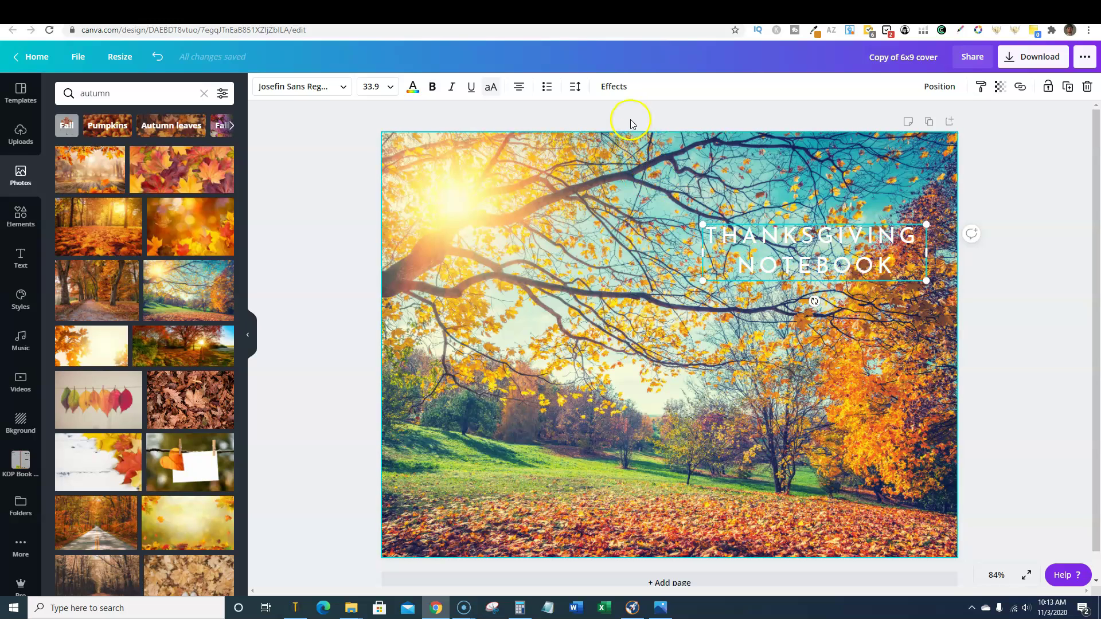
pyautogui.click(412, 87)
pyautogui.click(98, 261)
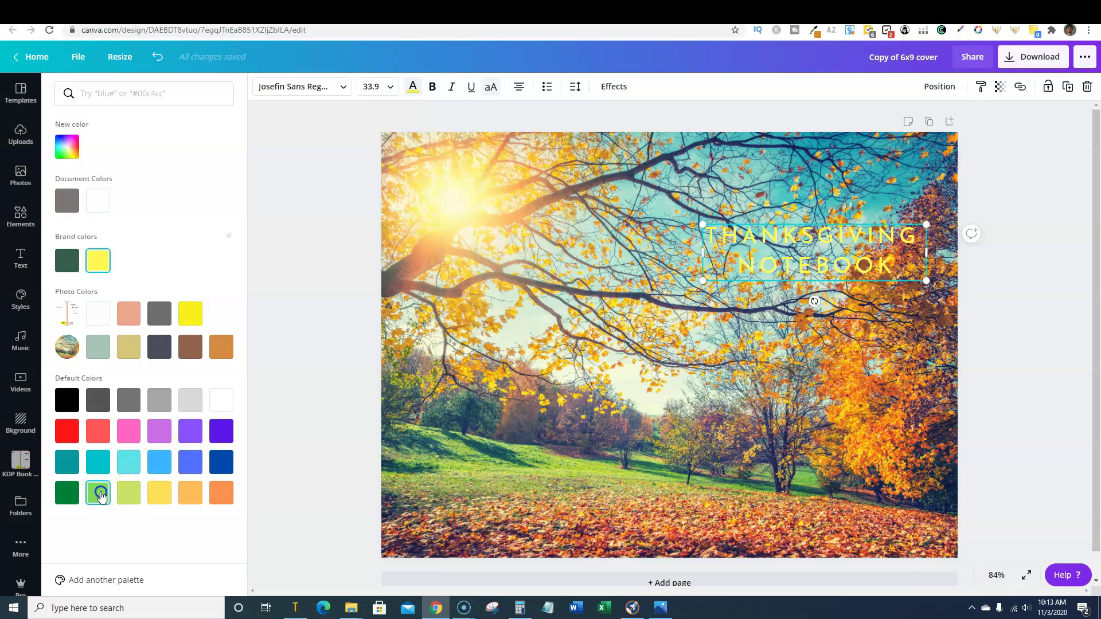
pyautogui.click(68, 401)
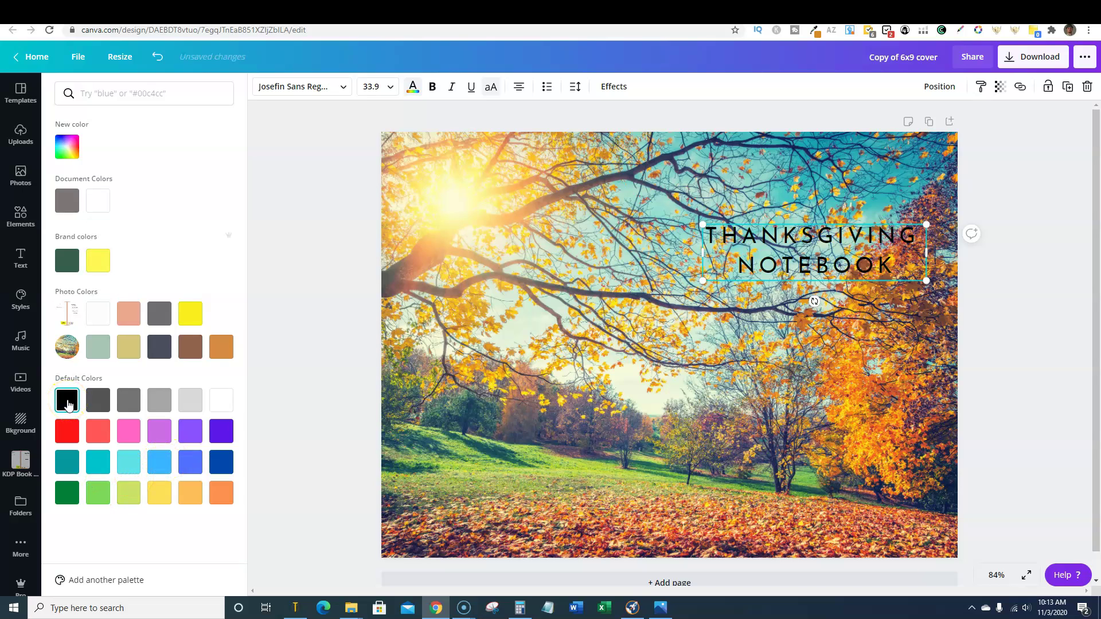
pyautogui.click(434, 89)
pyautogui.click(611, 87)
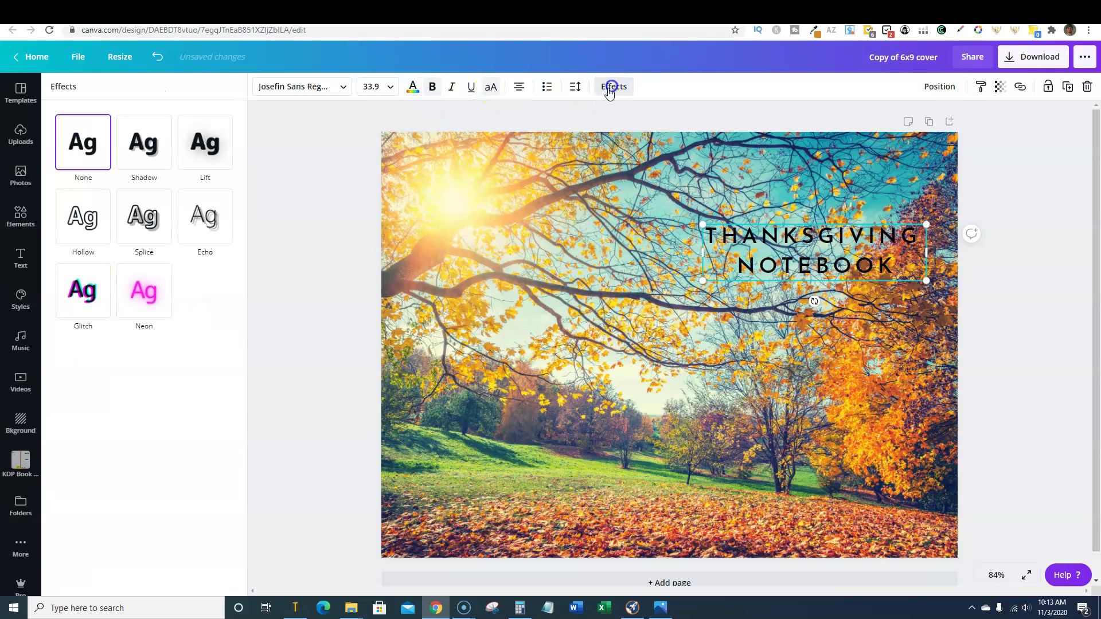
pyautogui.click(147, 145)
pyautogui.click(224, 325)
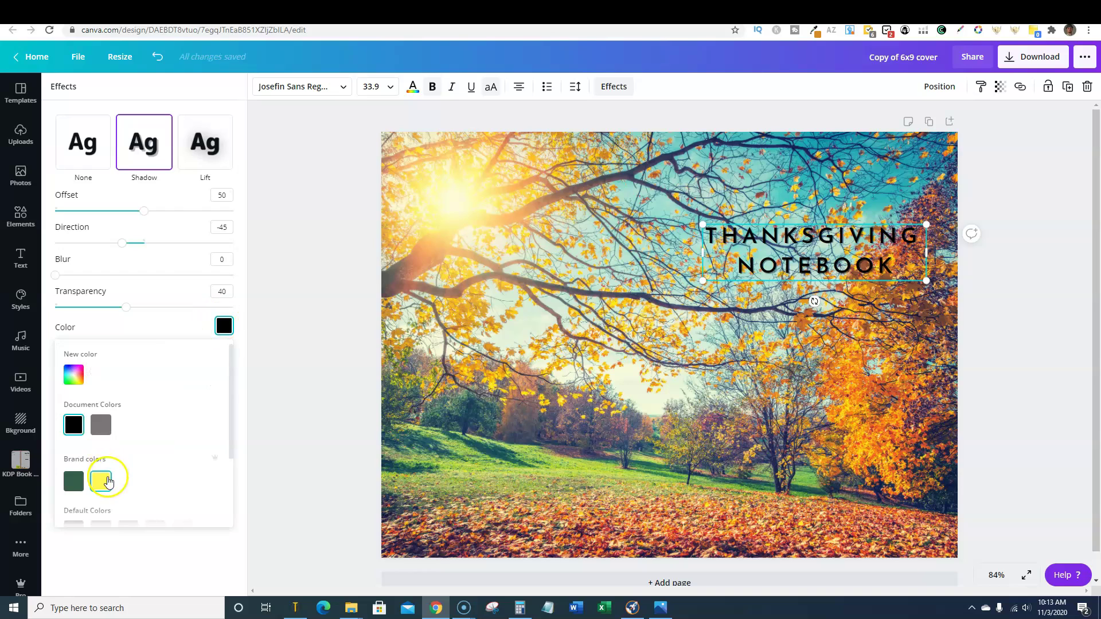
pyautogui.click(103, 482)
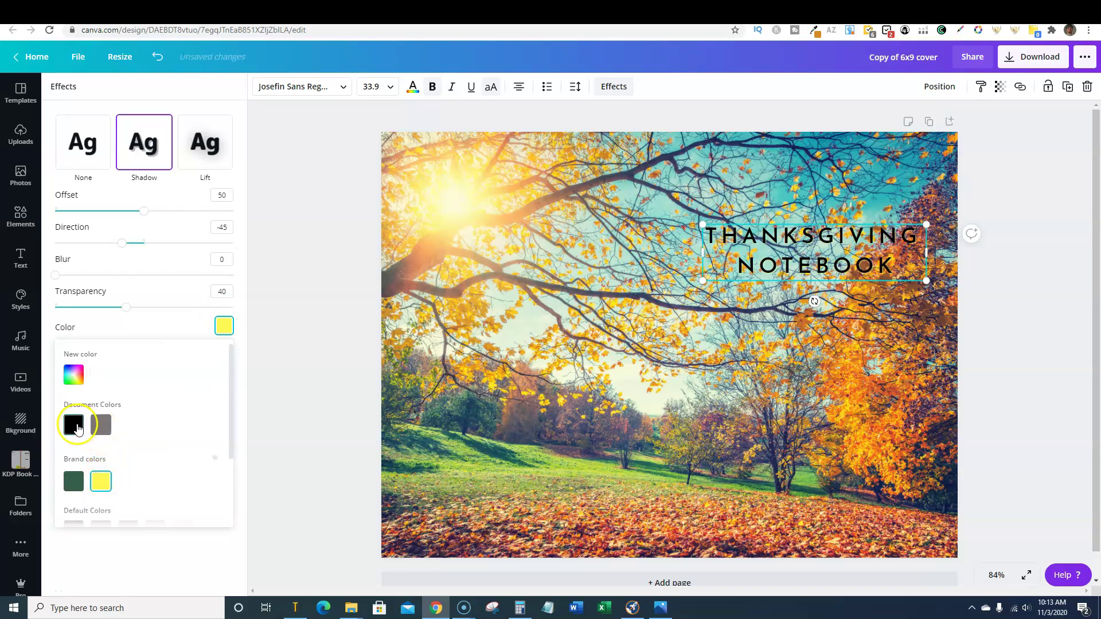
pyautogui.scroll(-2, 137, 458)
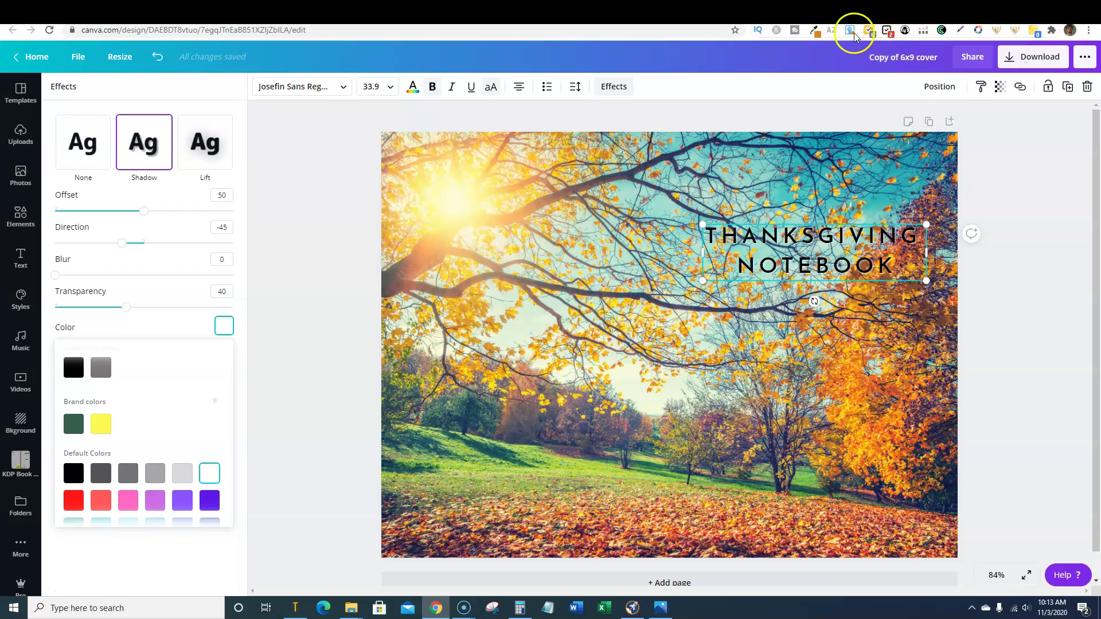
# - Sample the pale yellow #fdeb8b from the sunlit photo with the Eye Dropper extension
pyautogui.click(817, 32)
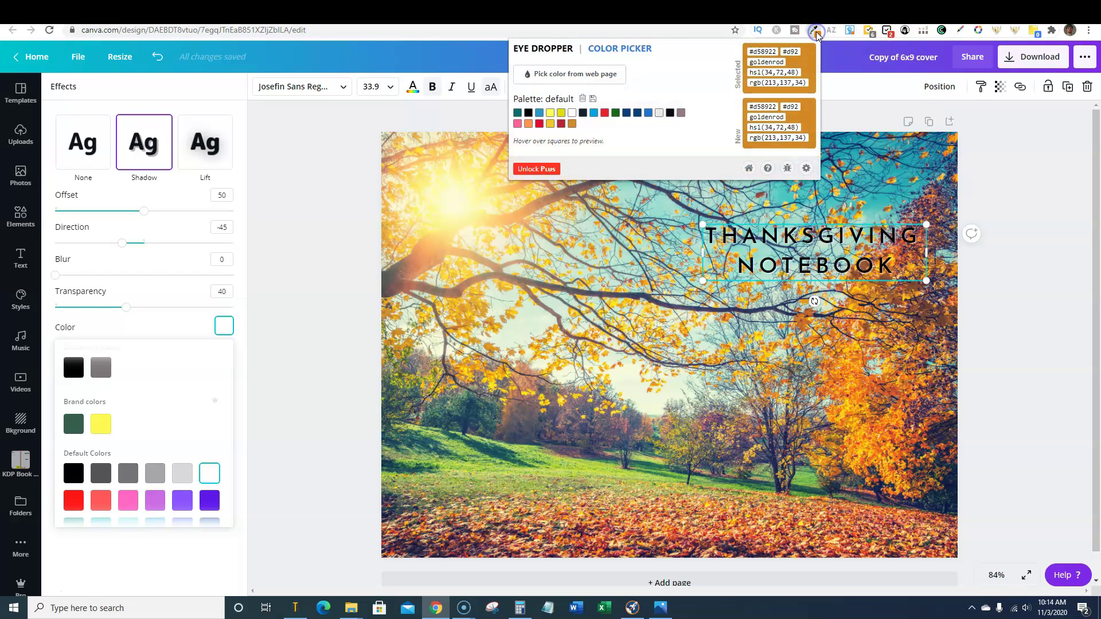
pyautogui.click(607, 77)
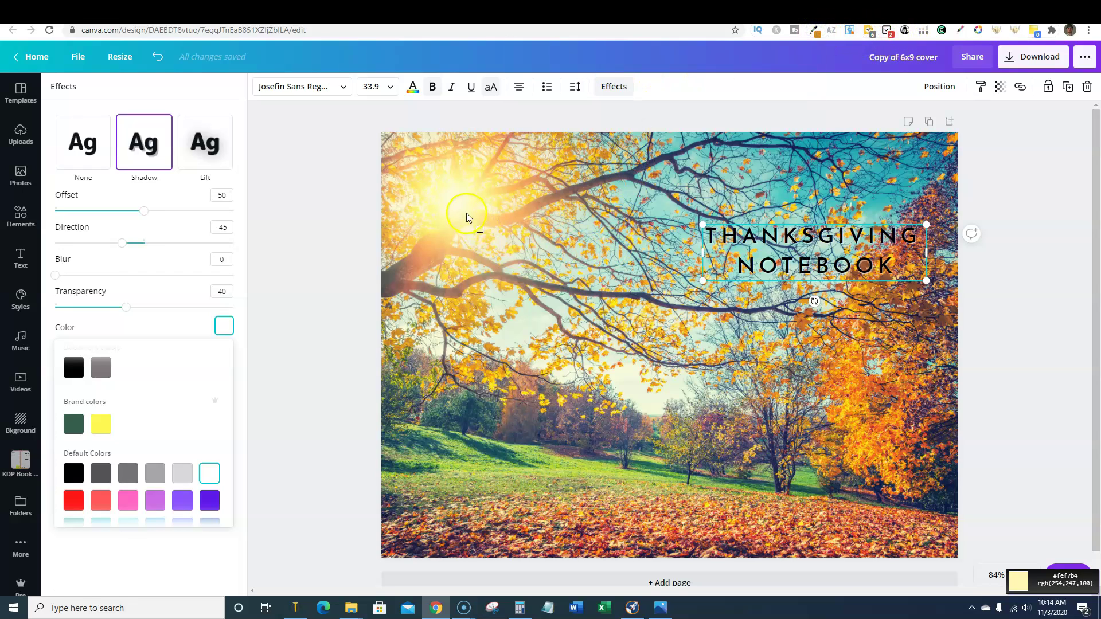
pyautogui.click(457, 170)
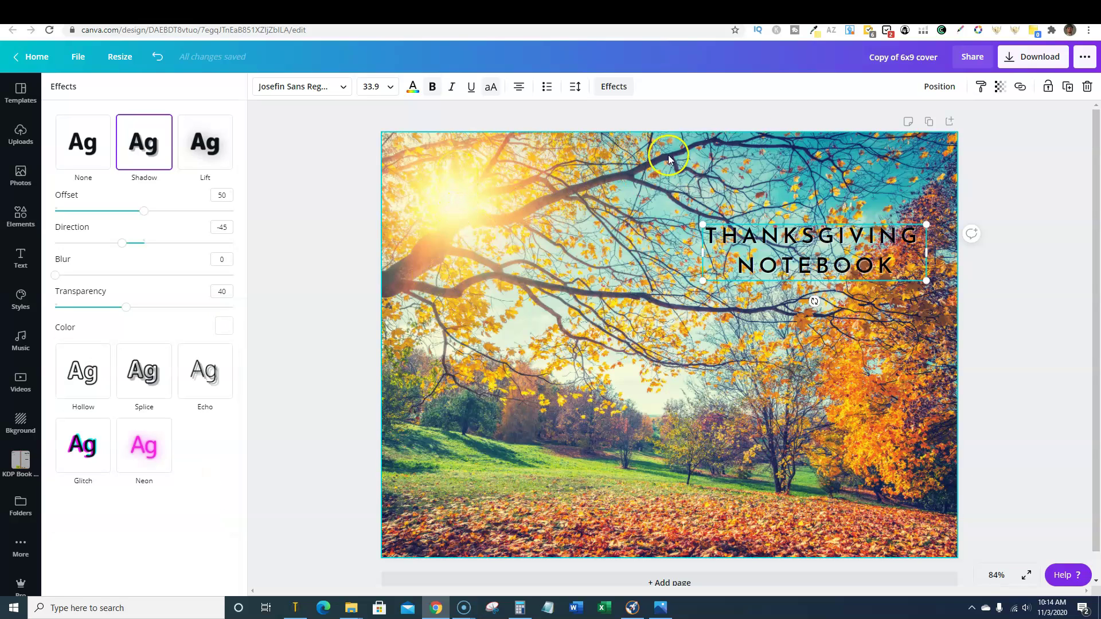
pyautogui.click(814, 30)
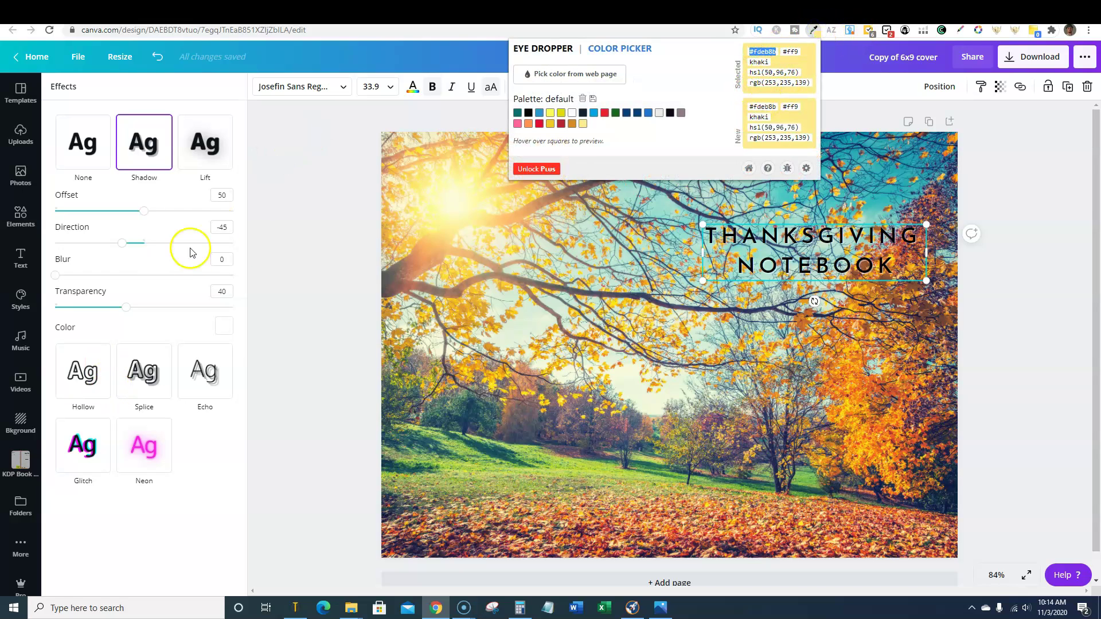
pyautogui.click(281, 243)
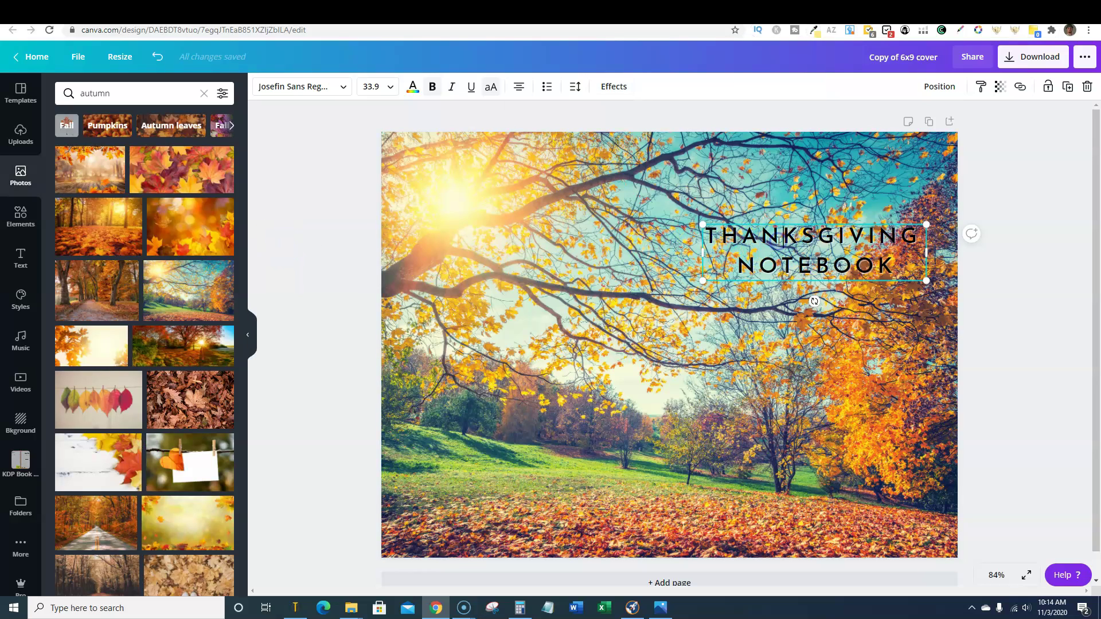
# - Set the title text colour to #fdeb8b
pyautogui.hotkey('ctrl', 'a')
pyautogui.click(613, 86)
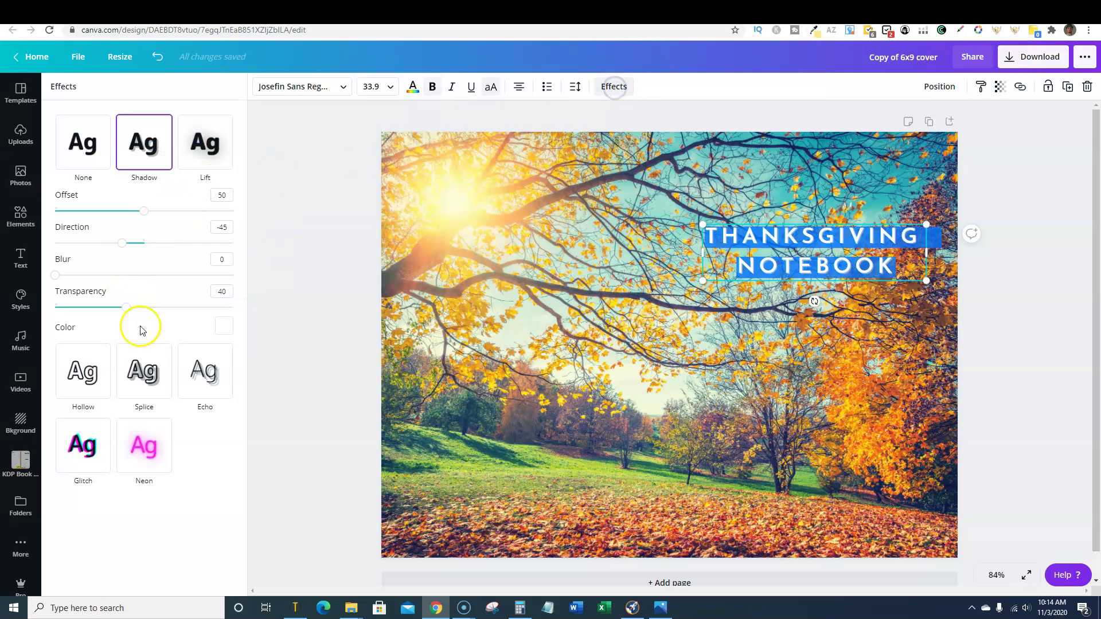
pyautogui.click(219, 326)
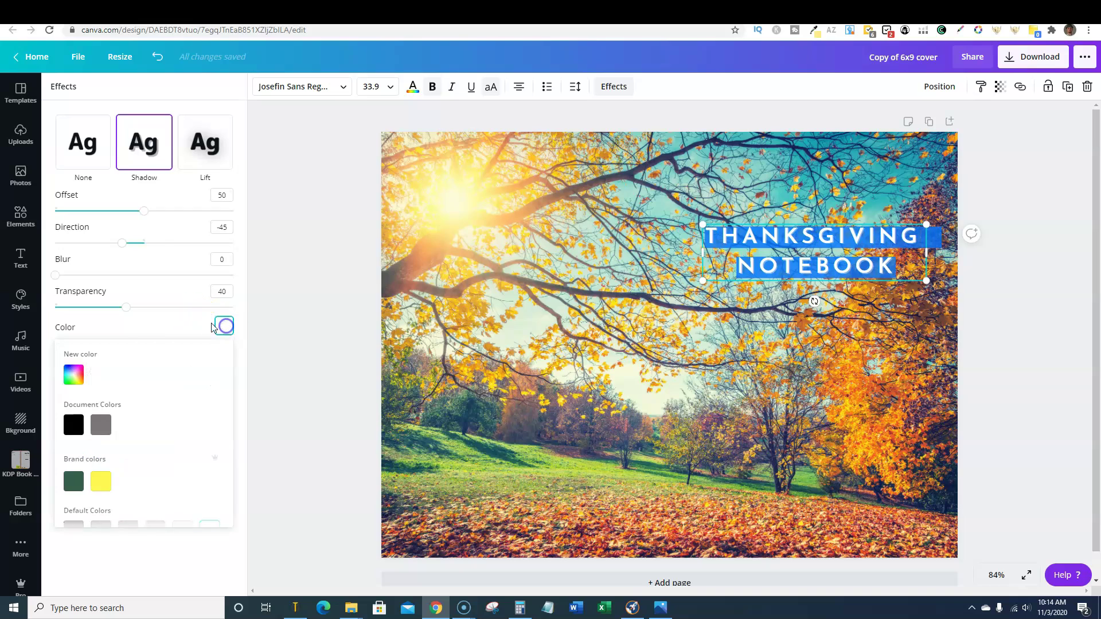
pyautogui.scroll(1, 175, 453)
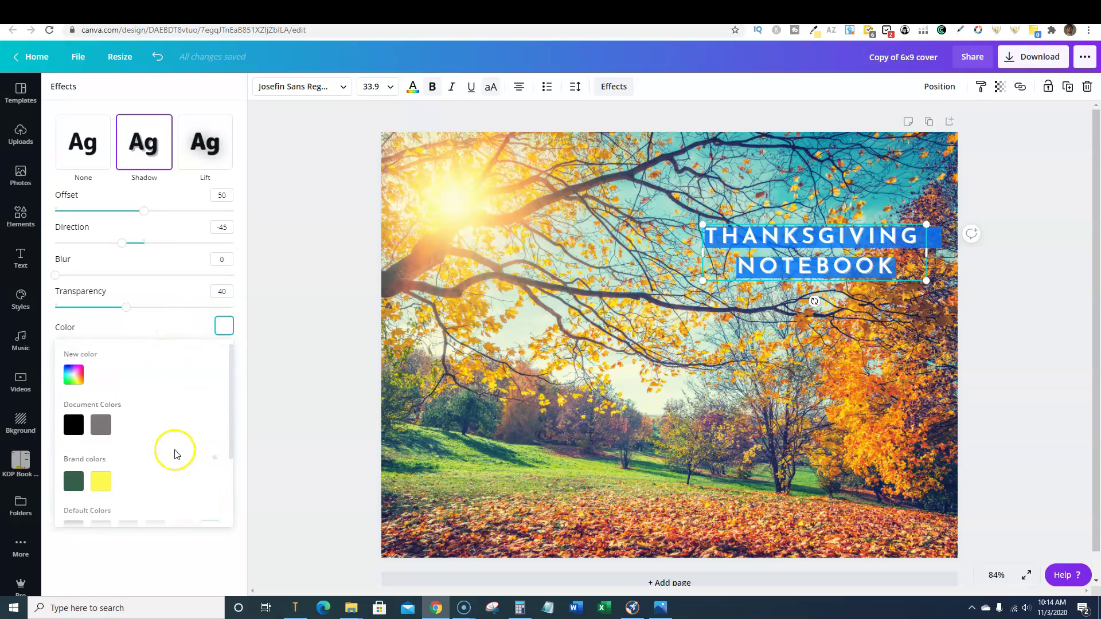
pyautogui.click(188, 319)
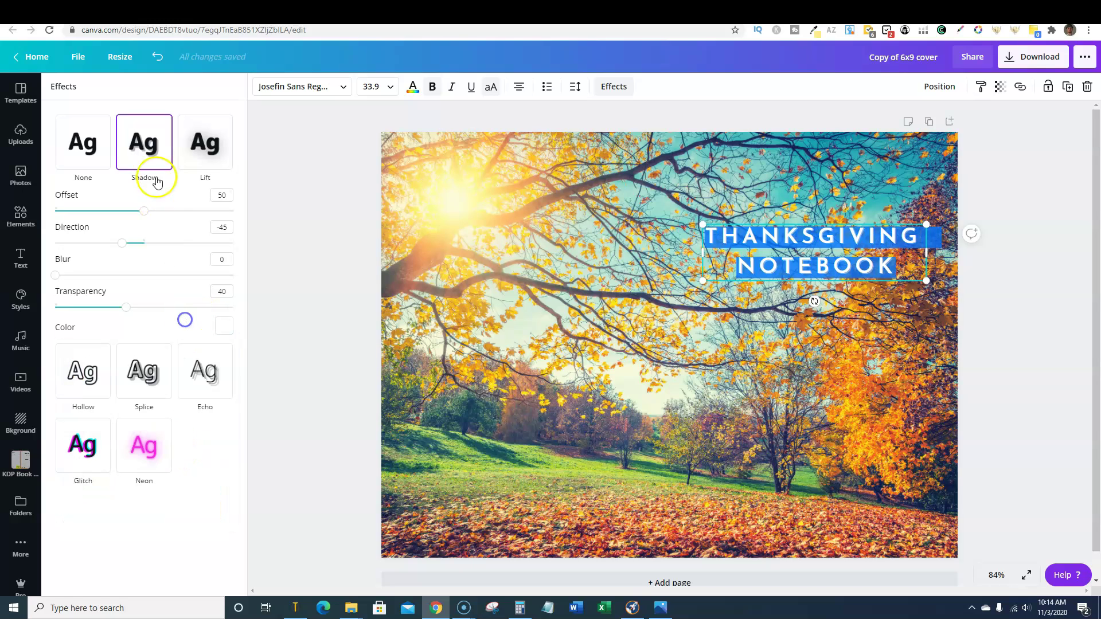
pyautogui.click(413, 87)
pyautogui.click(104, 92)
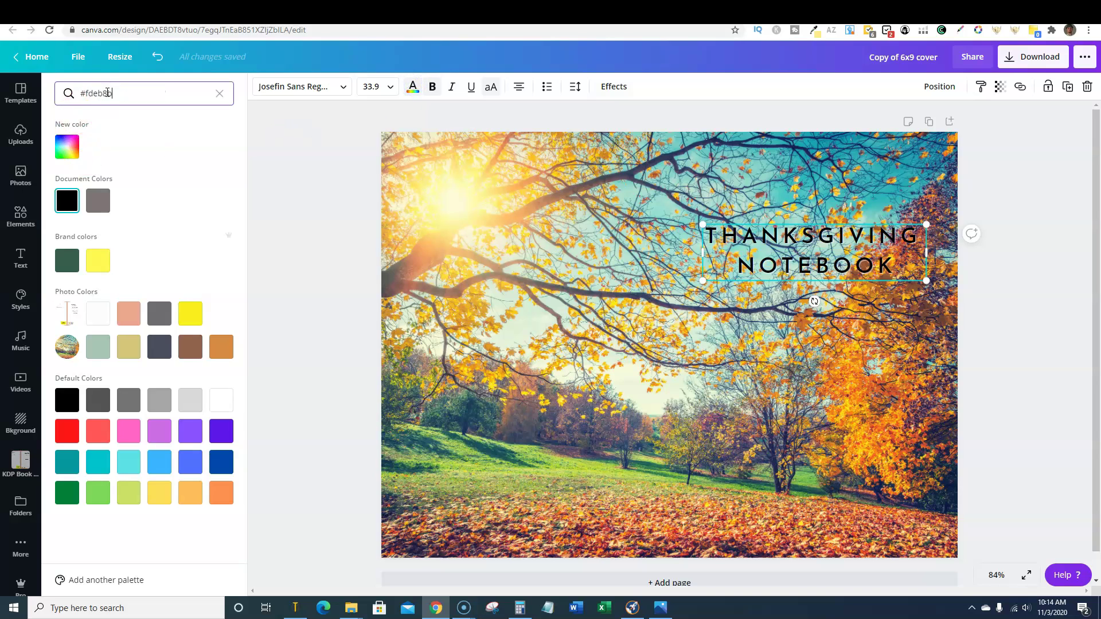
pyautogui.write('#fdeb8b')
pyautogui.click(68, 144)
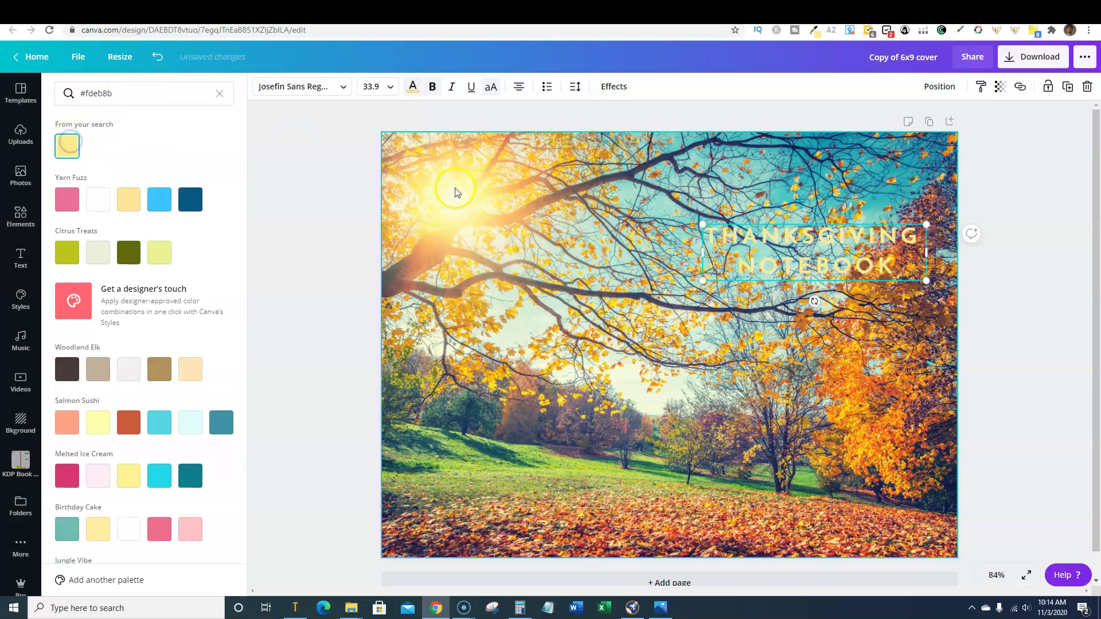
# - Set the title's shadow colour to the matching #fdeb8b pale yellow and confirm its hex code
pyautogui.click(614, 86)
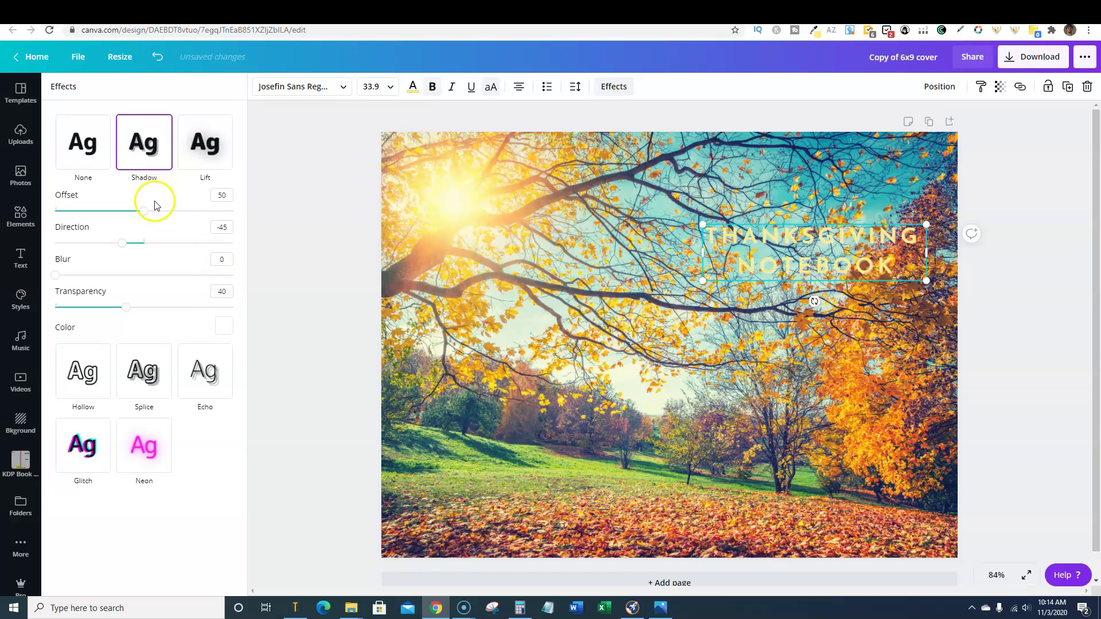
pyautogui.click(223, 326)
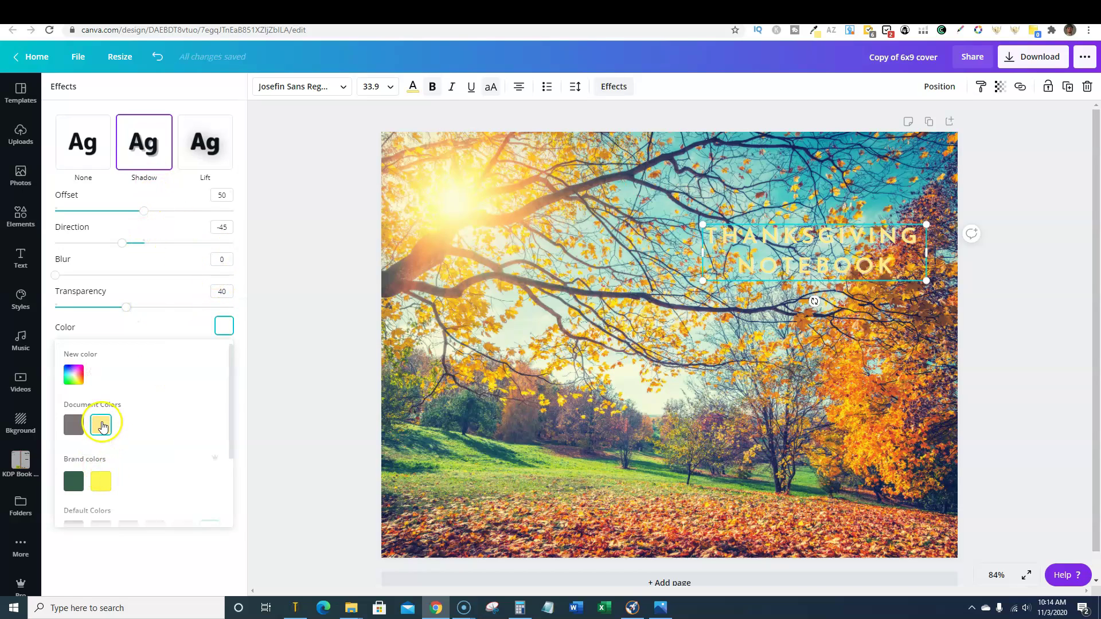
pyautogui.click(101, 427)
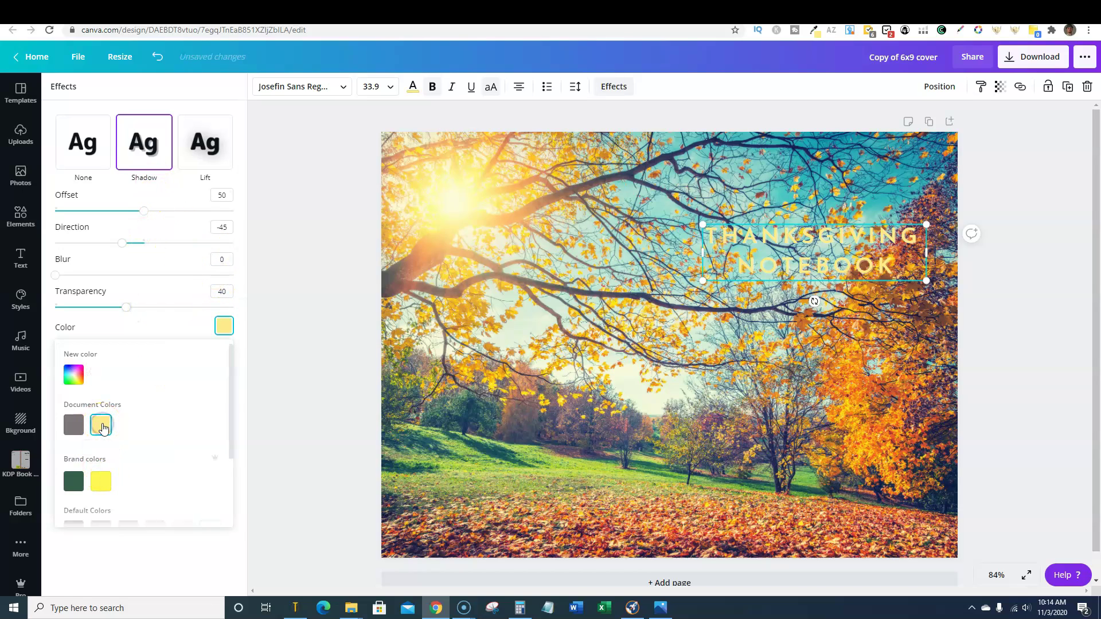
pyautogui.click(603, 89)
pyautogui.click(618, 89)
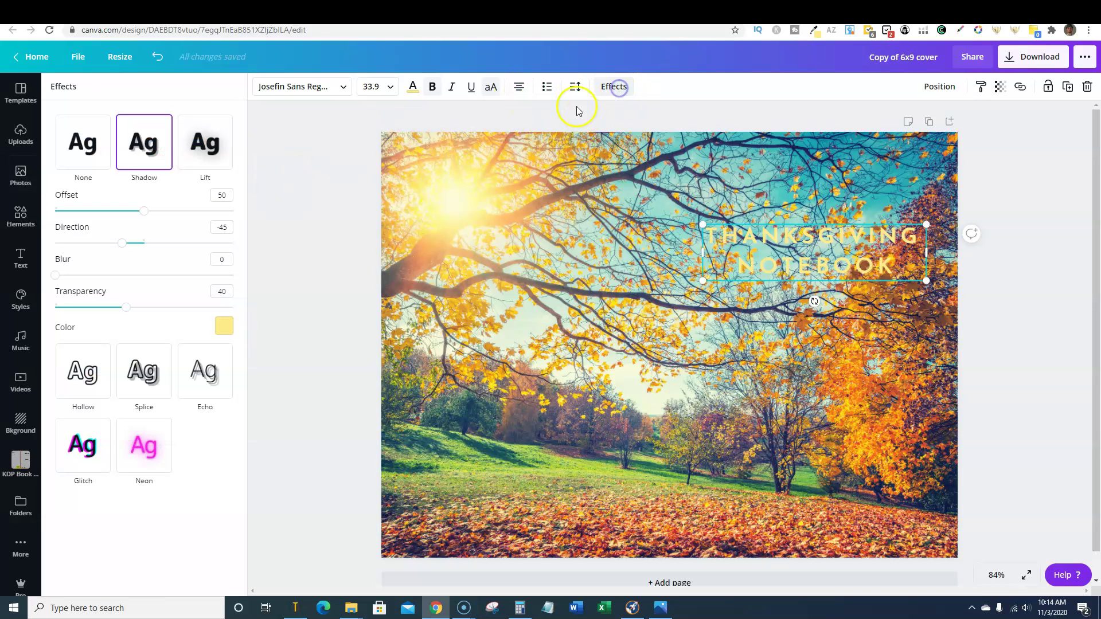
pyautogui.click(224, 325)
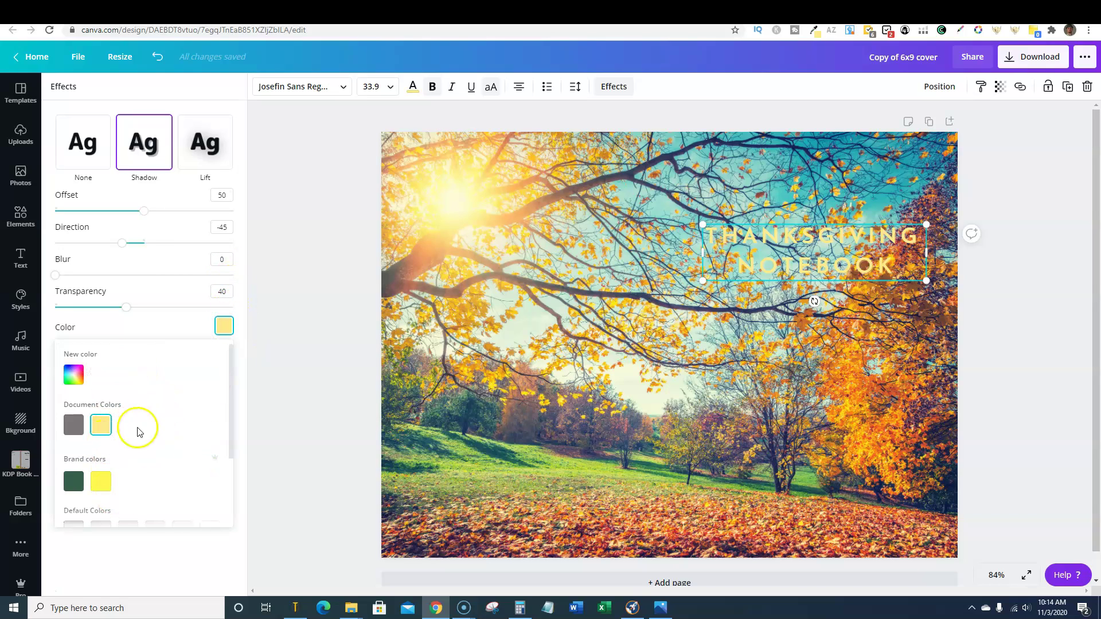
pyautogui.click(74, 375)
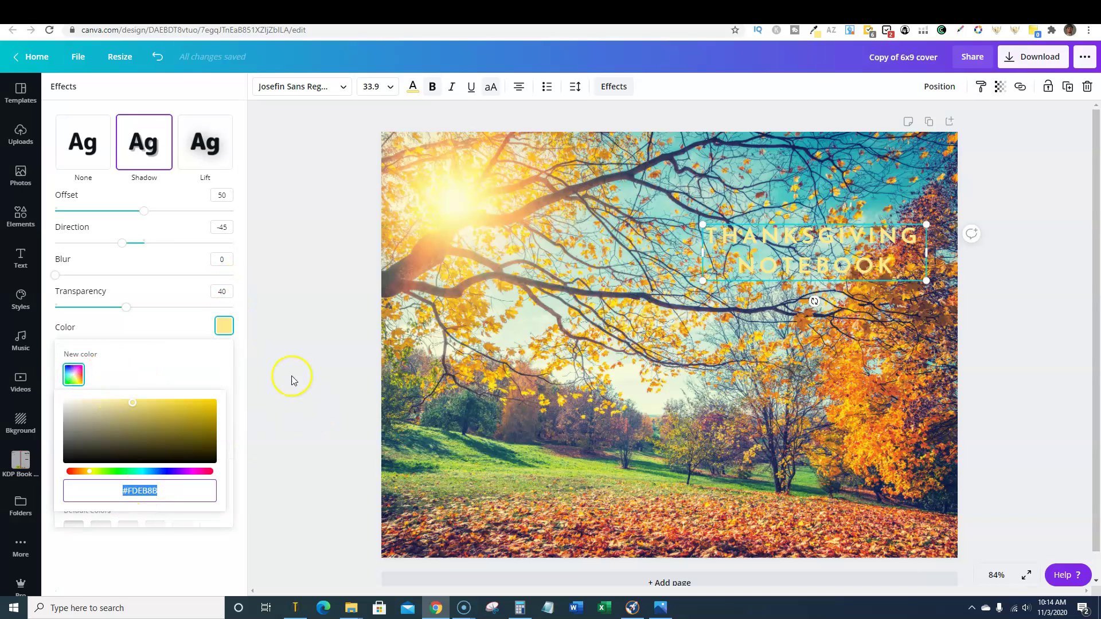
pyautogui.click(277, 360)
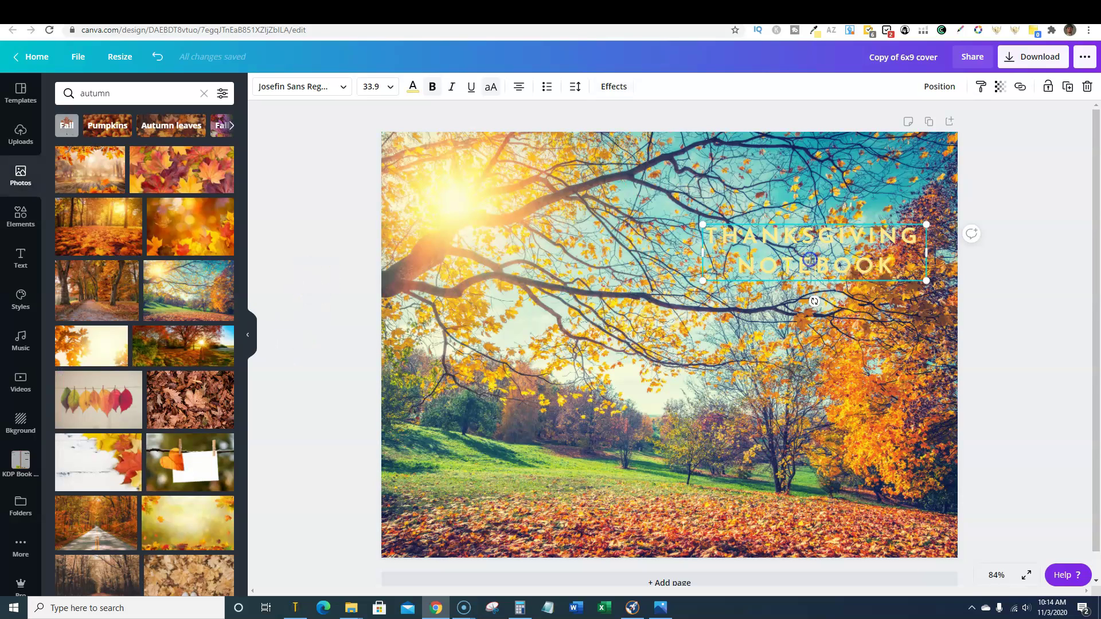
pyautogui.moveTo(906, 270); pyautogui.dragTo(697, 231)
# - Raise the title shadow's transparency to 100 and enlarge the title to size 38.7
pyautogui.click(614, 87)
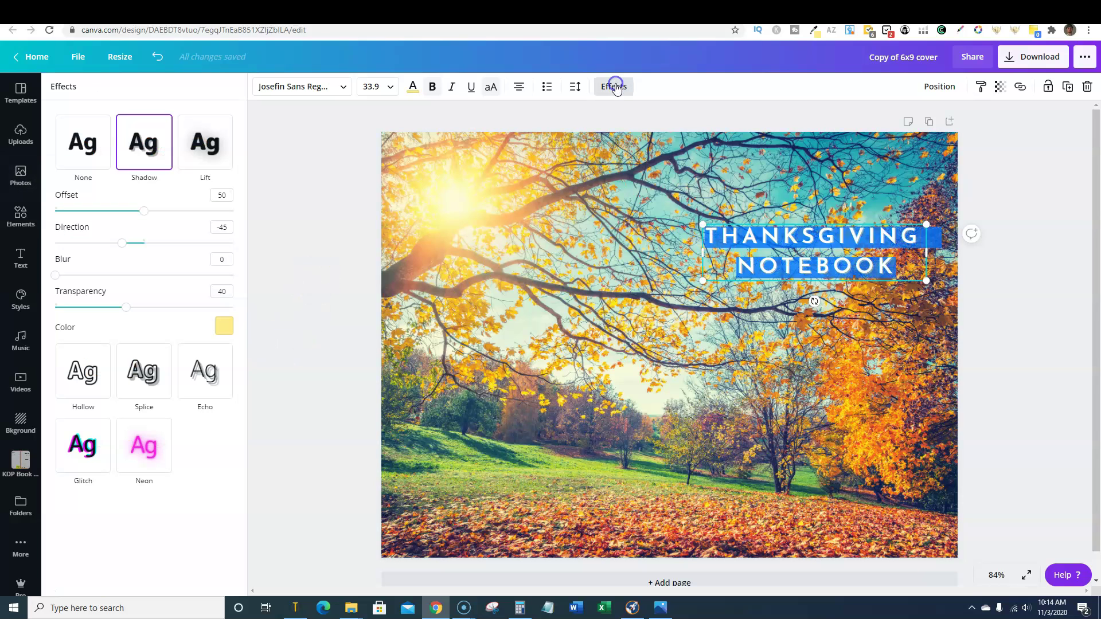
pyautogui.click(413, 87)
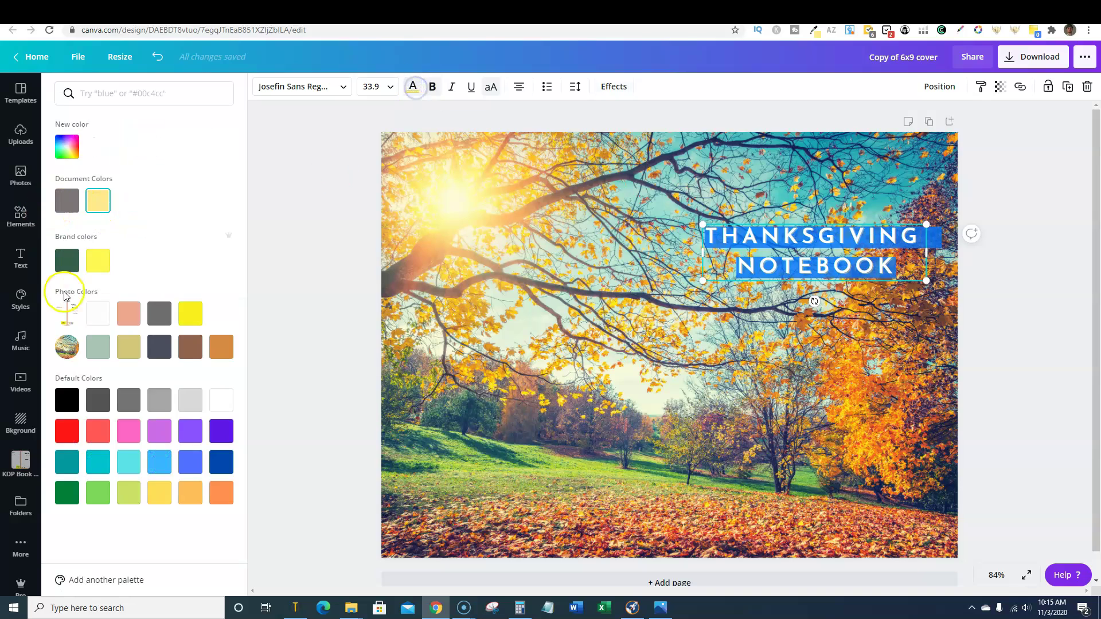
pyautogui.press('Escape')
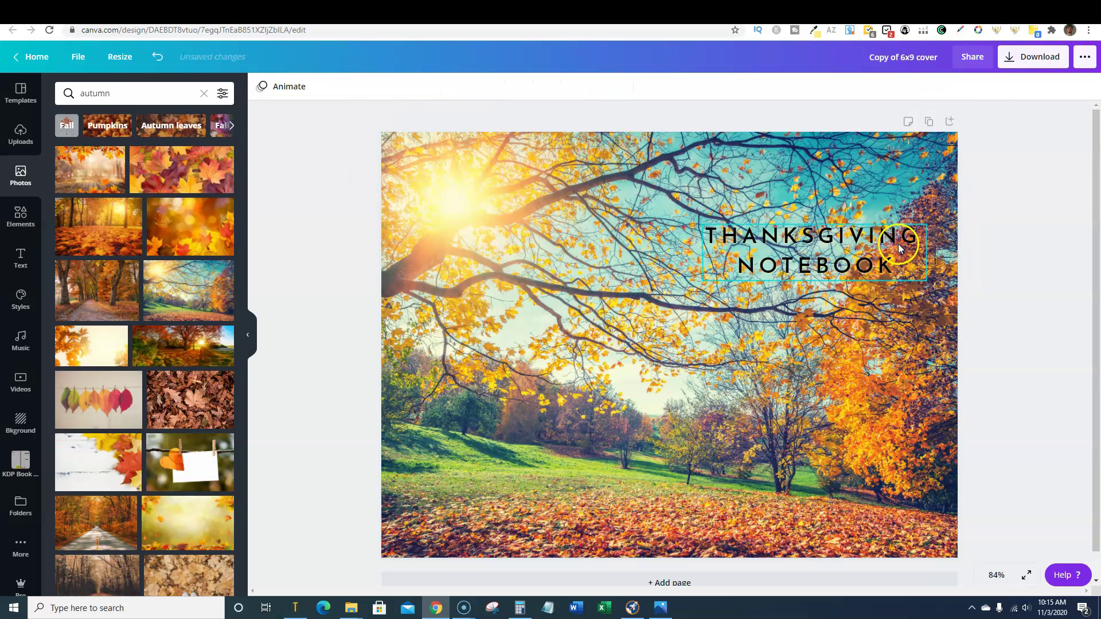
pyautogui.click(616, 87)
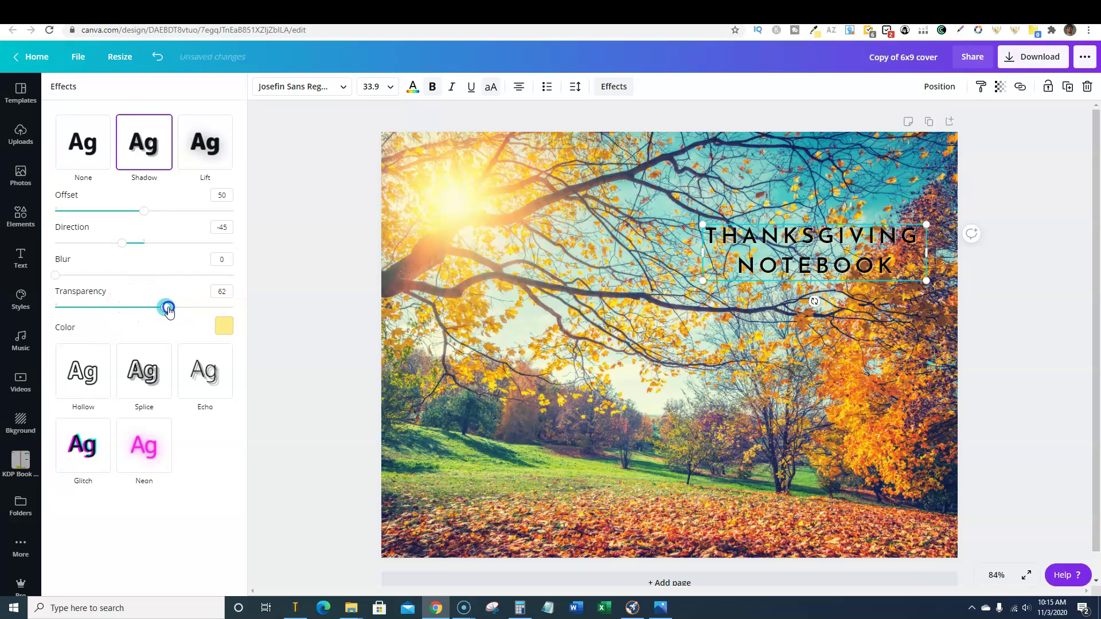
pyautogui.moveTo(202, 313); pyautogui.dragTo(253, 317)
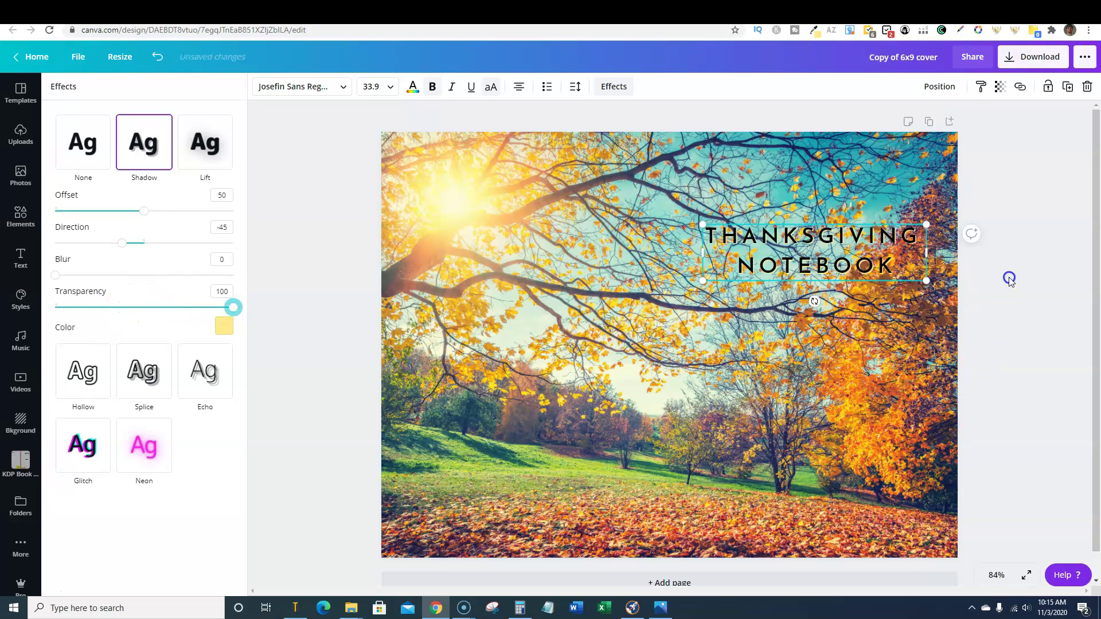
pyautogui.click(1009, 279)
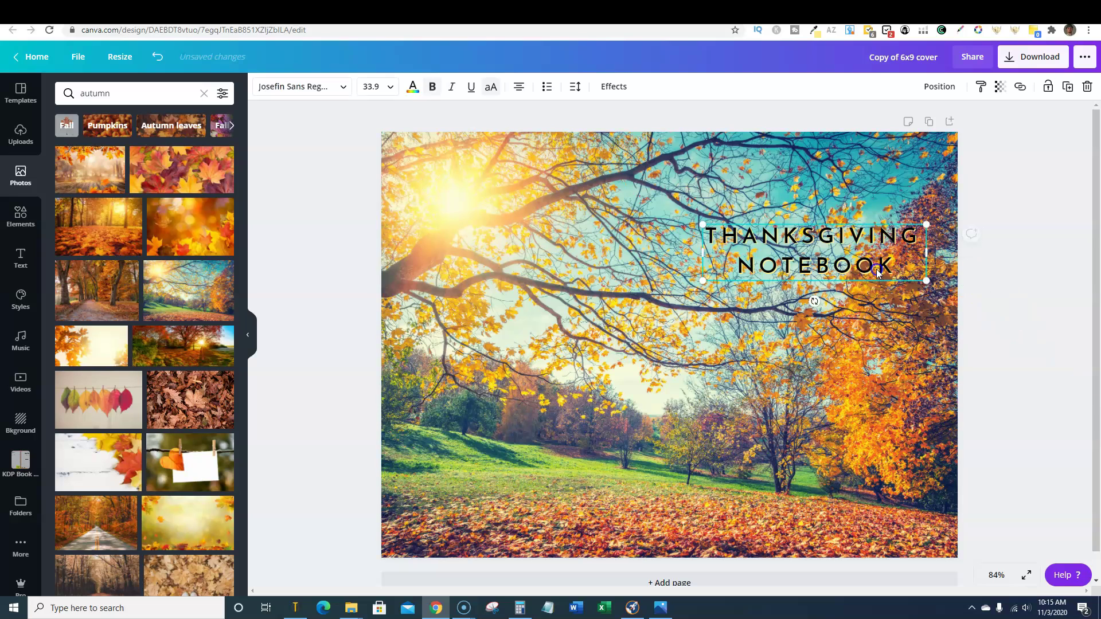
pyautogui.moveTo(926, 281); pyautogui.dragTo(947, 304)
pyautogui.click(1001, 287)
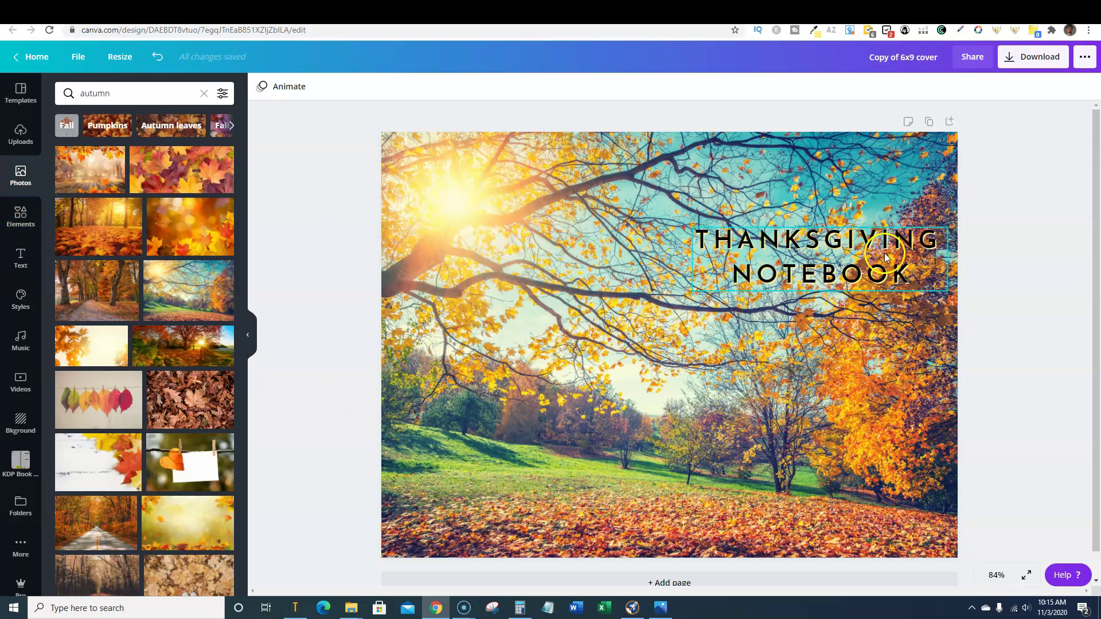
# - Search Elements for 'shape' and add a square to the cover
pyautogui.click(21, 216)
pyautogui.click(72, 95)
pyautogui.press('BackSpace')
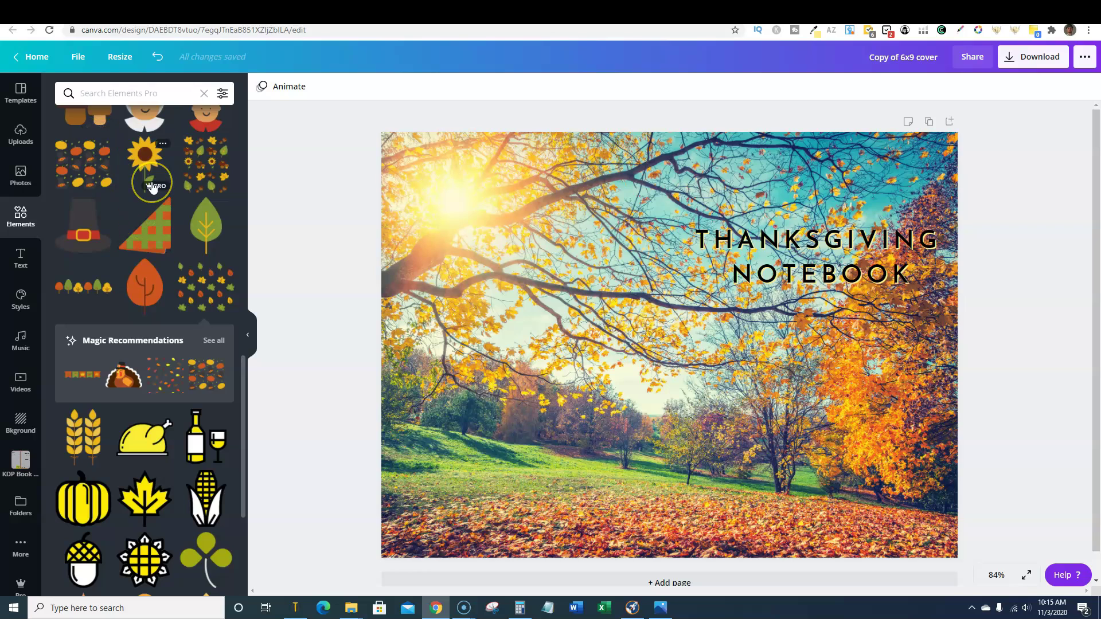
pyautogui.write('shape')
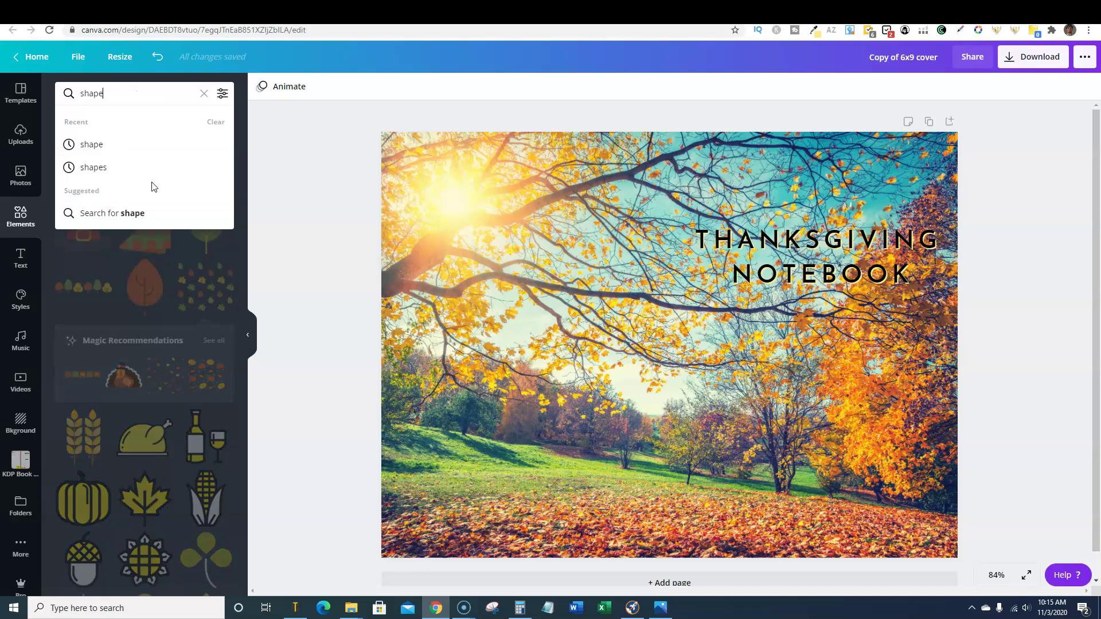
pyautogui.press('Return')
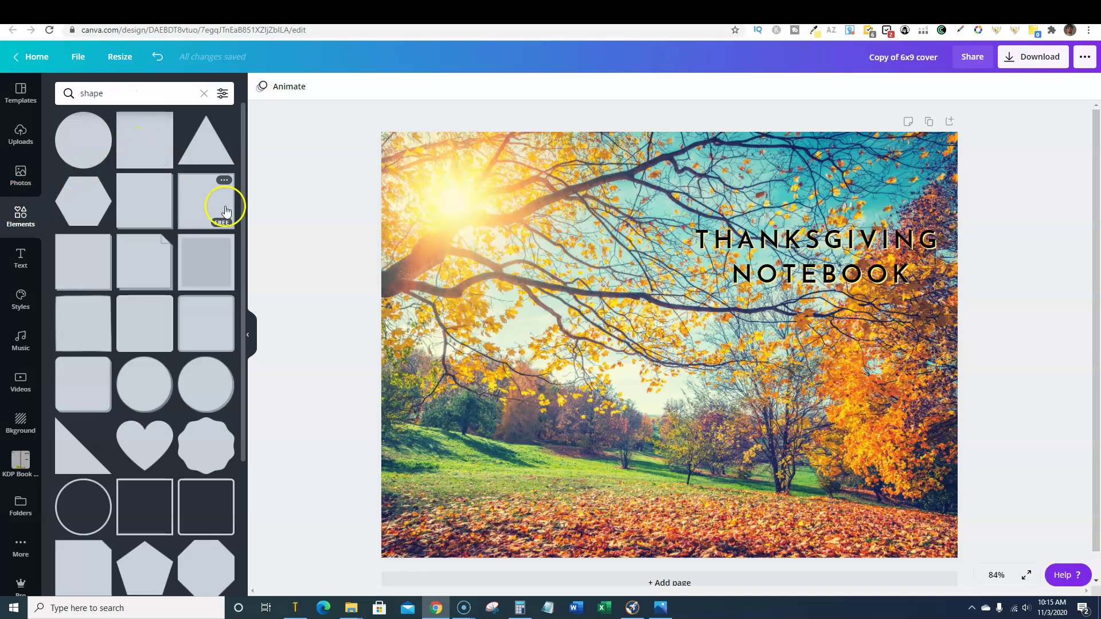
pyautogui.click(139, 148)
# - Move the square behind the title and resize it into a band framing both lines of text
pyautogui.moveTo(627, 322); pyautogui.dragTo(760, 314)
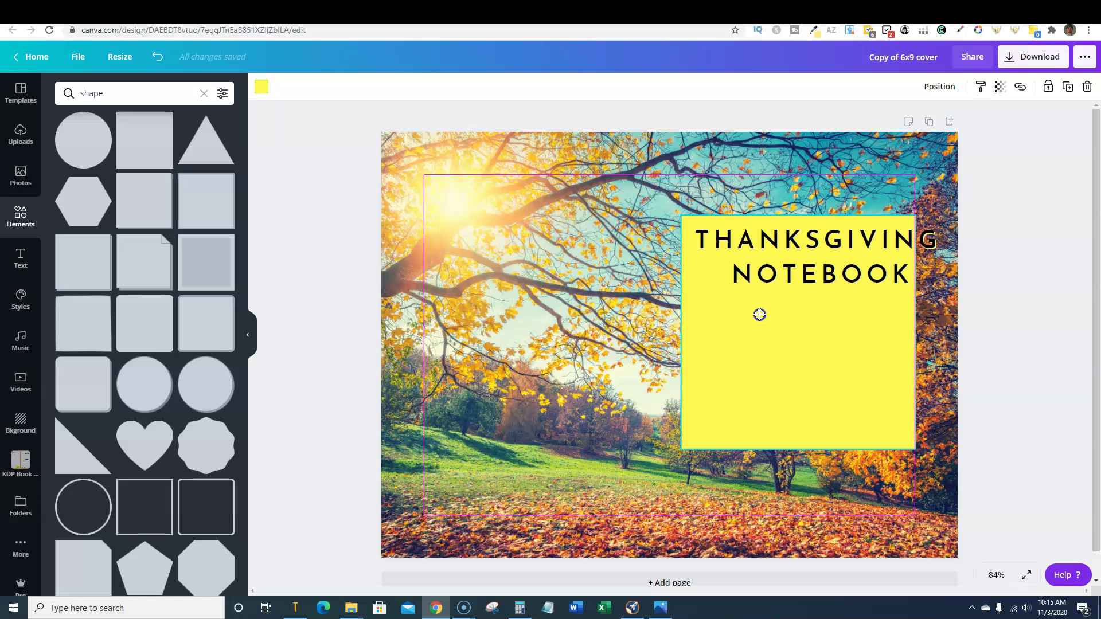
pyautogui.click(803, 424)
pyautogui.moveTo(801, 449); pyautogui.dragTo(814, 300)
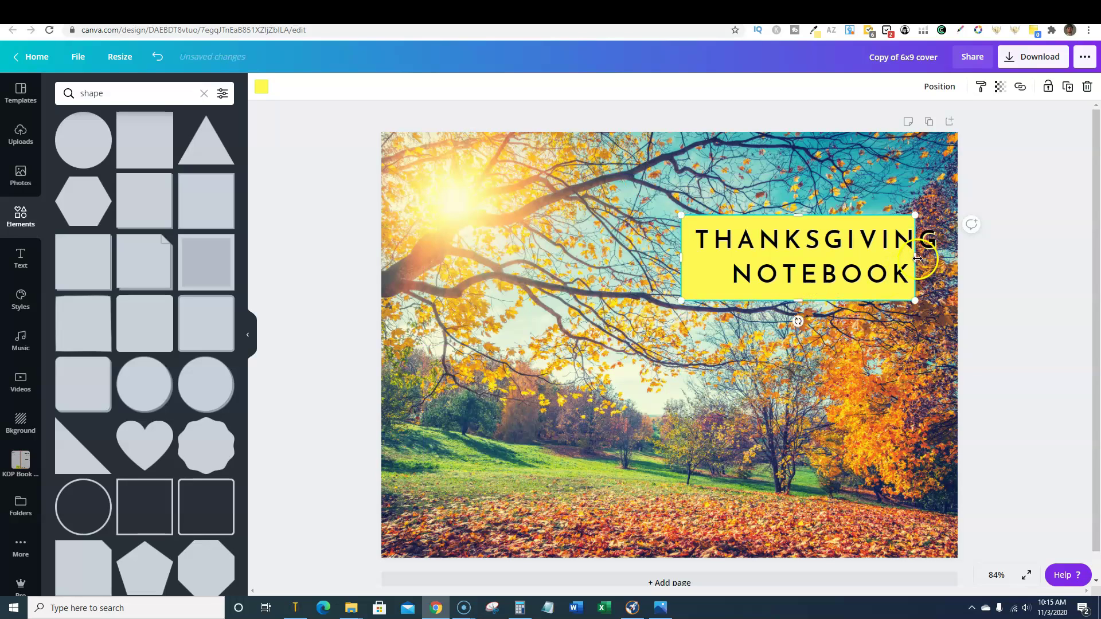
pyautogui.moveTo(923, 262); pyautogui.dragTo(945, 259)
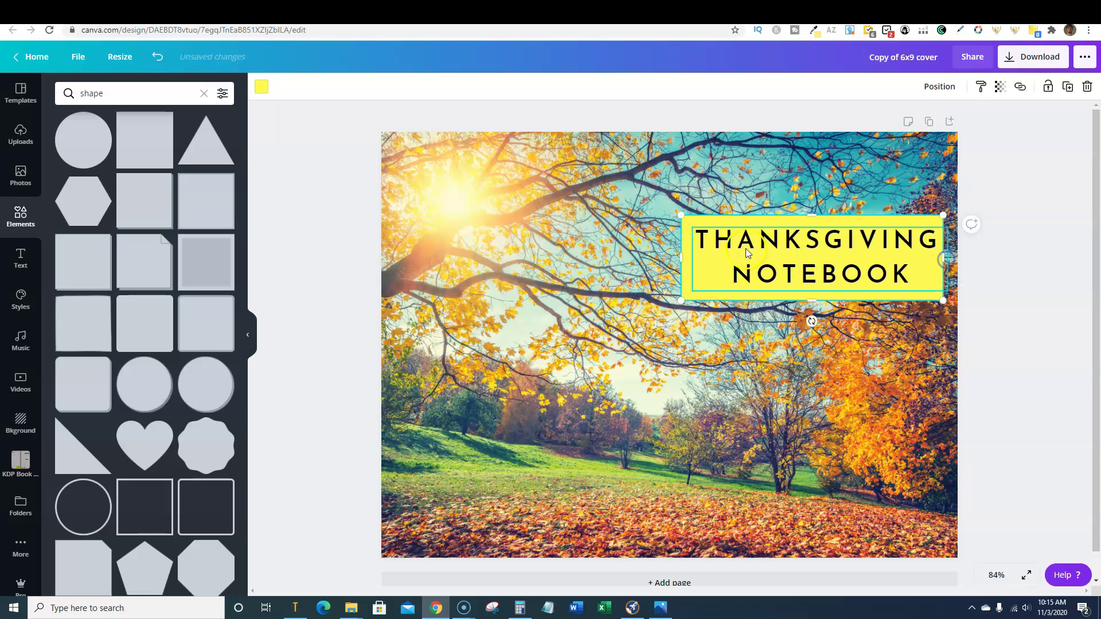
pyautogui.moveTo(682, 258); pyautogui.dragTo(690, 258)
pyautogui.click(785, 400)
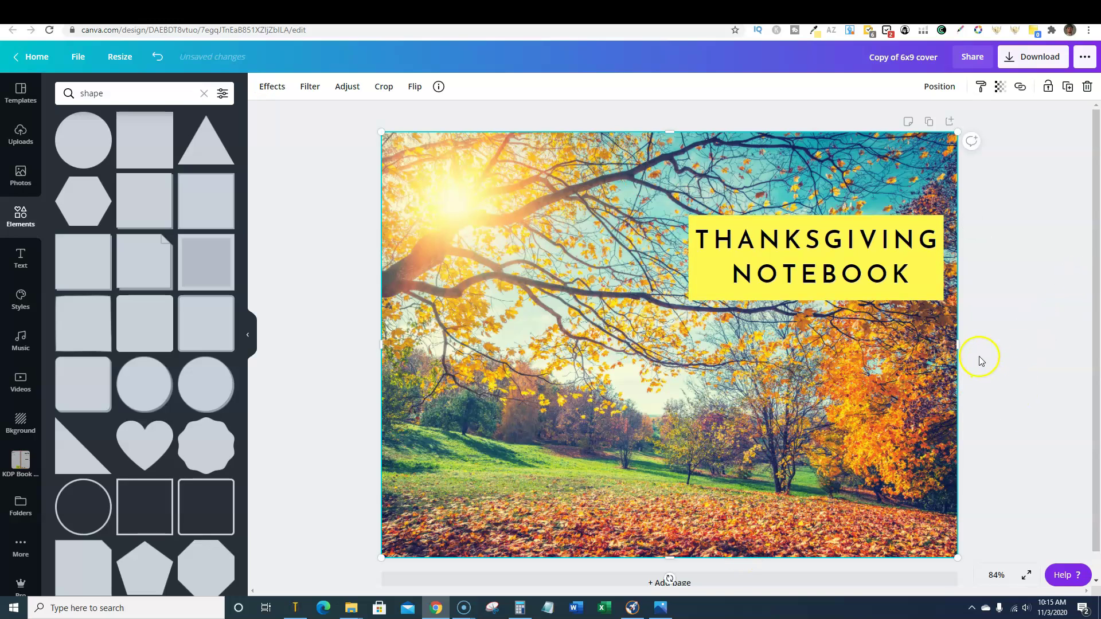
# - Select the yellow rectangle behind the title and view its colour choices
pyautogui.click(698, 296)
pyautogui.click(843, 344)
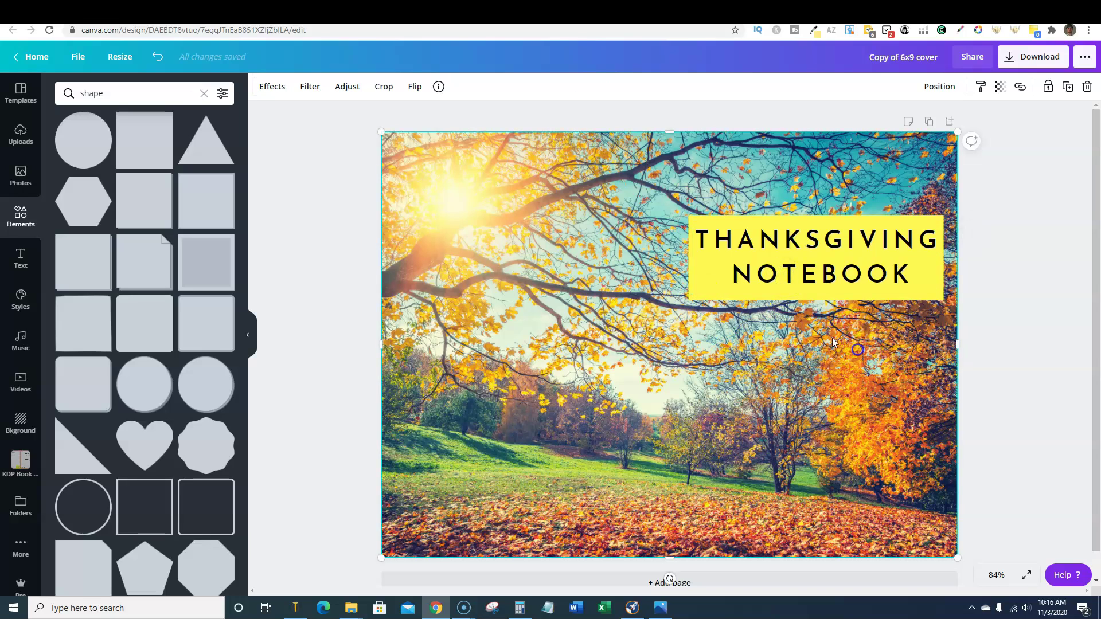
pyautogui.click(697, 296)
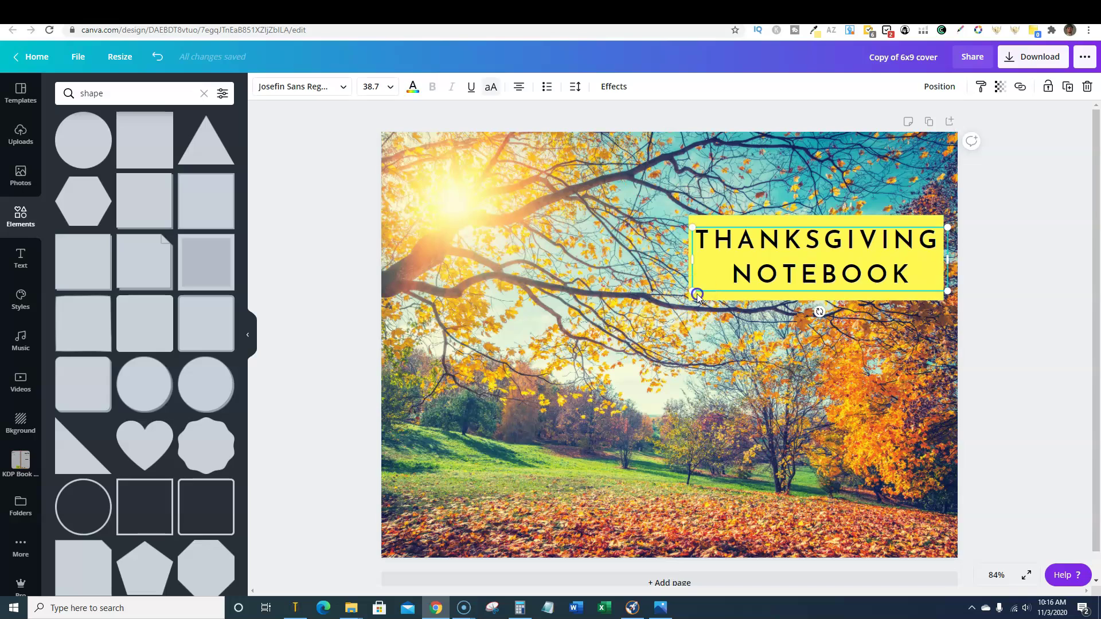
pyautogui.click(698, 298)
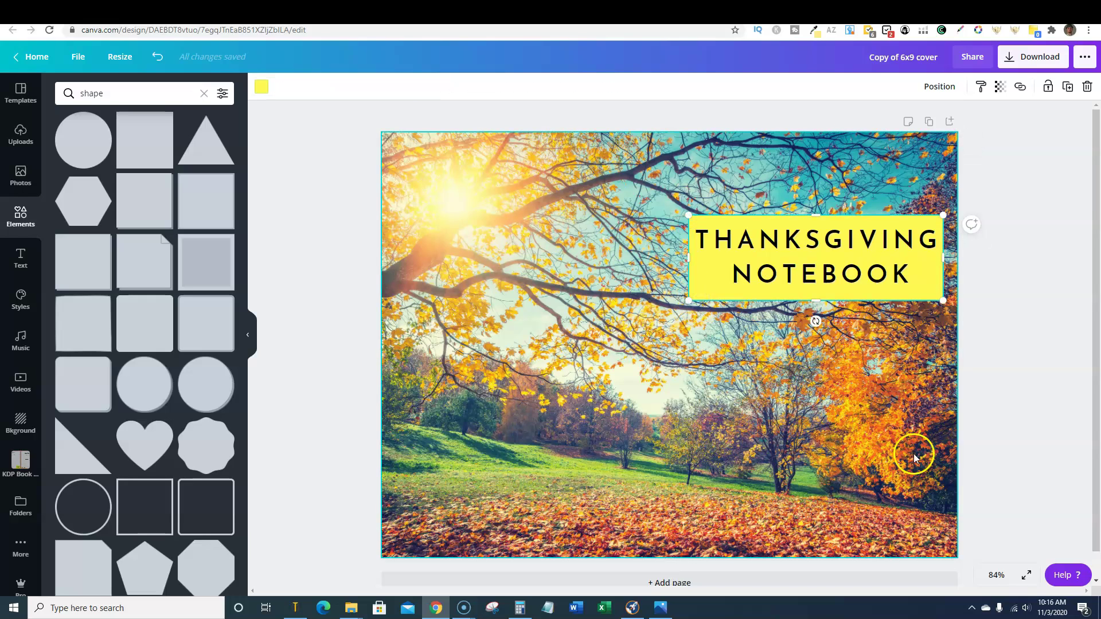
pyautogui.click(262, 87)
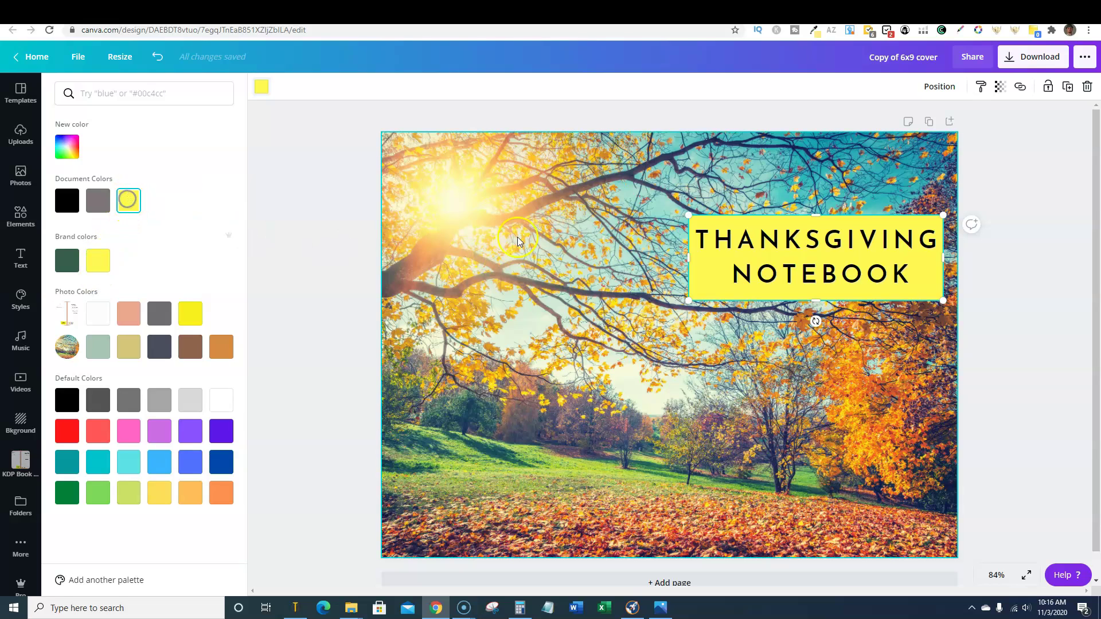
pyautogui.click(817, 273)
pyautogui.click(888, 273)
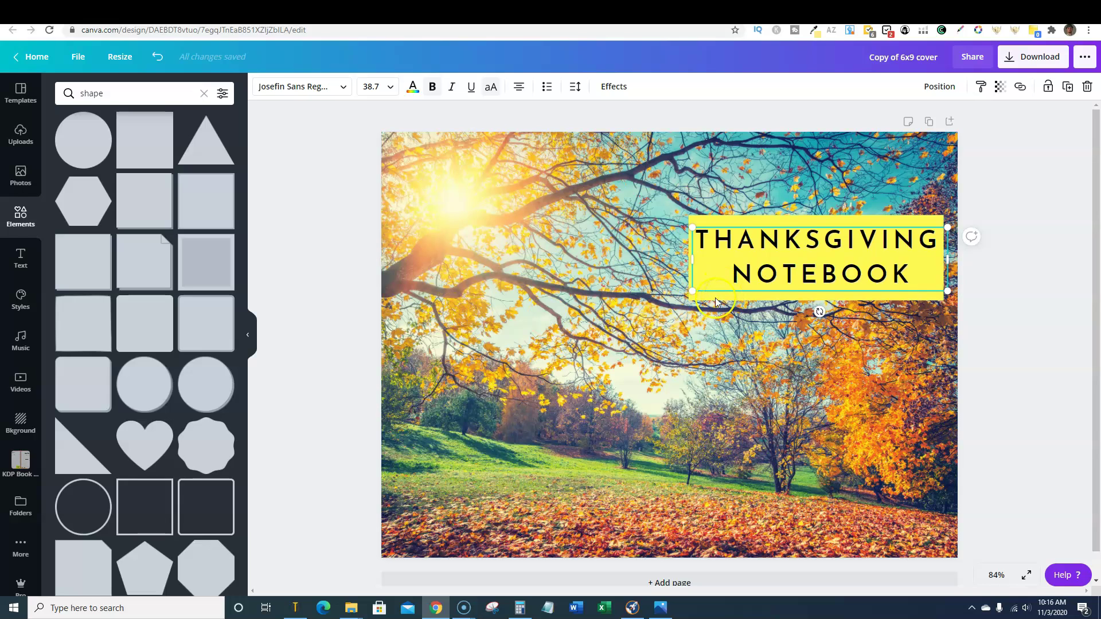
# - Sample an orange (#eba724) from the autumn photo with the Eye Dropper extension and copy its code
pyautogui.click(819, 32)
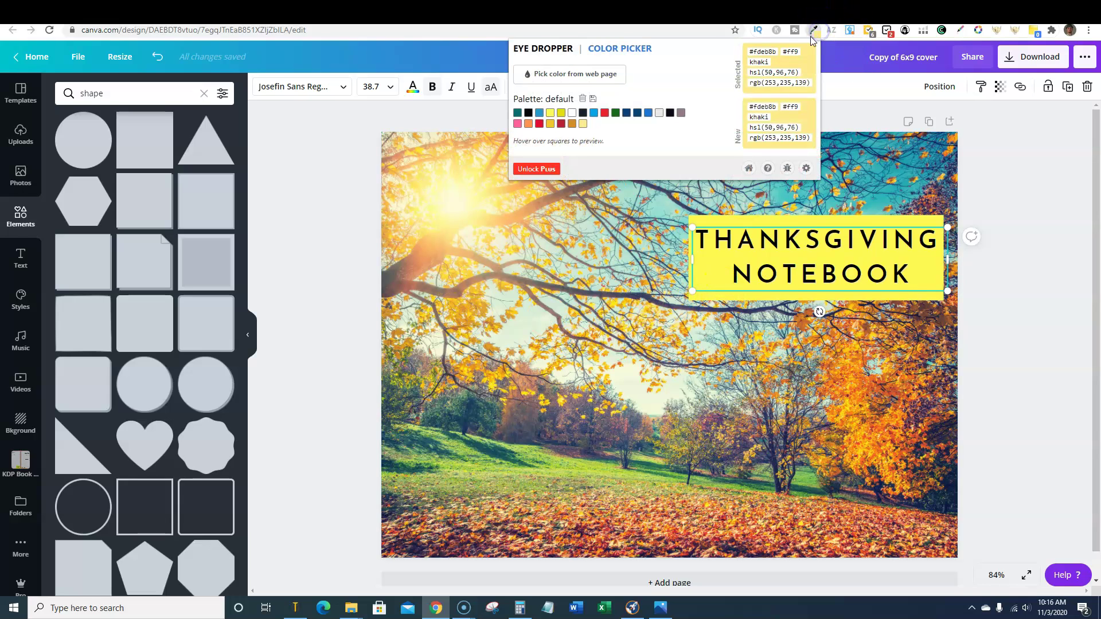
pyautogui.click(566, 74)
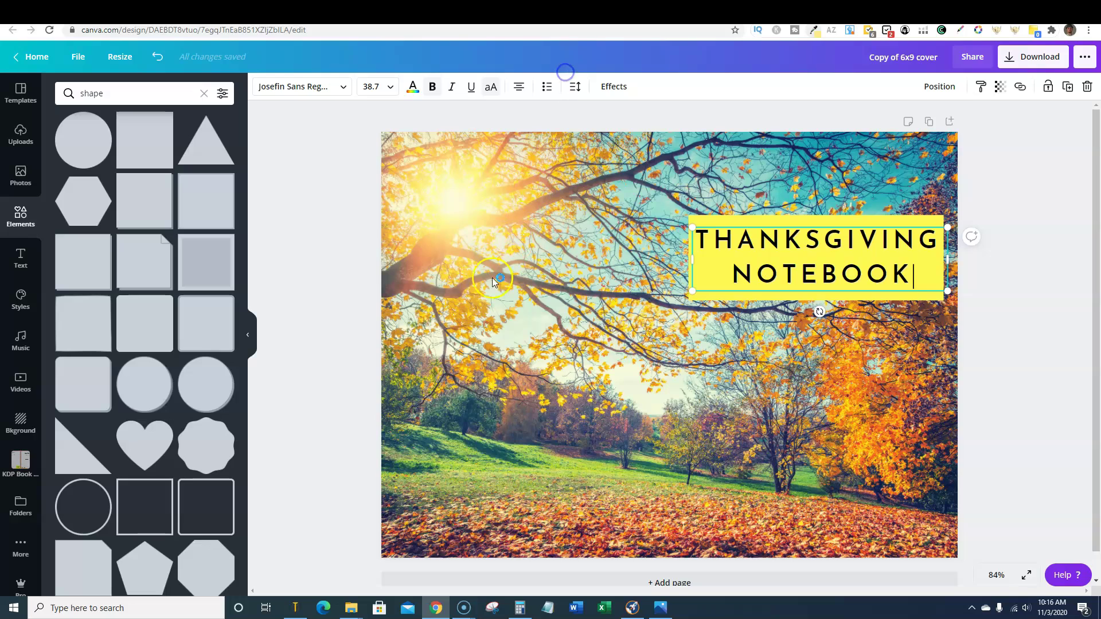
pyautogui.click(462, 309)
pyautogui.click(813, 30)
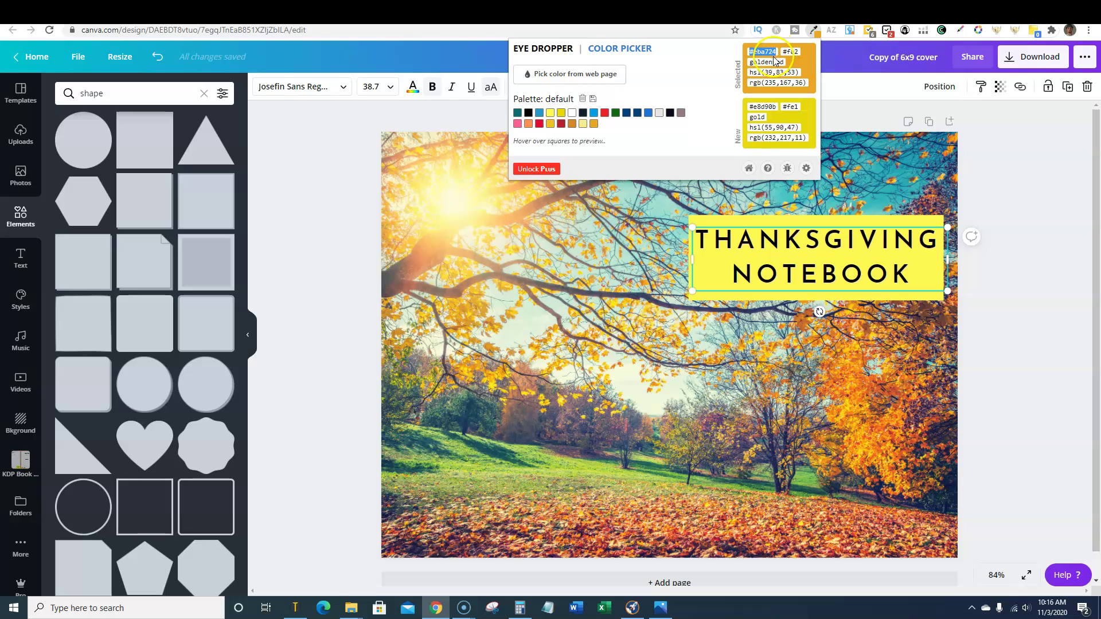
# - Paste #eba724 into the rectangle's colour search and apply it to the band
pyautogui.click(777, 218)
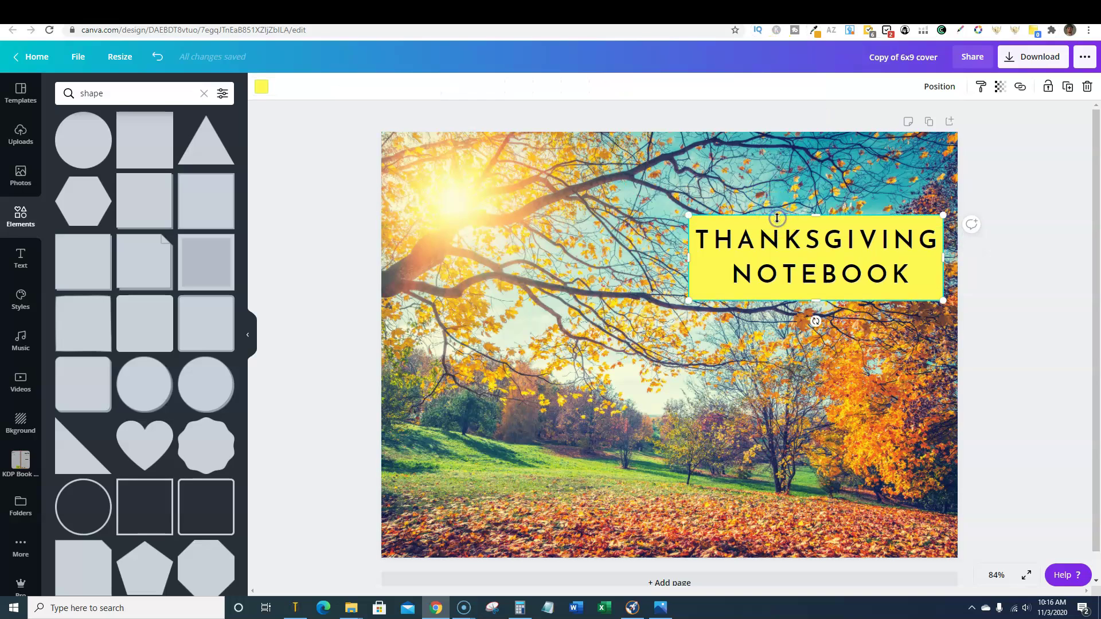
pyautogui.click(265, 87)
pyautogui.click(109, 93)
pyautogui.write('#eba724')
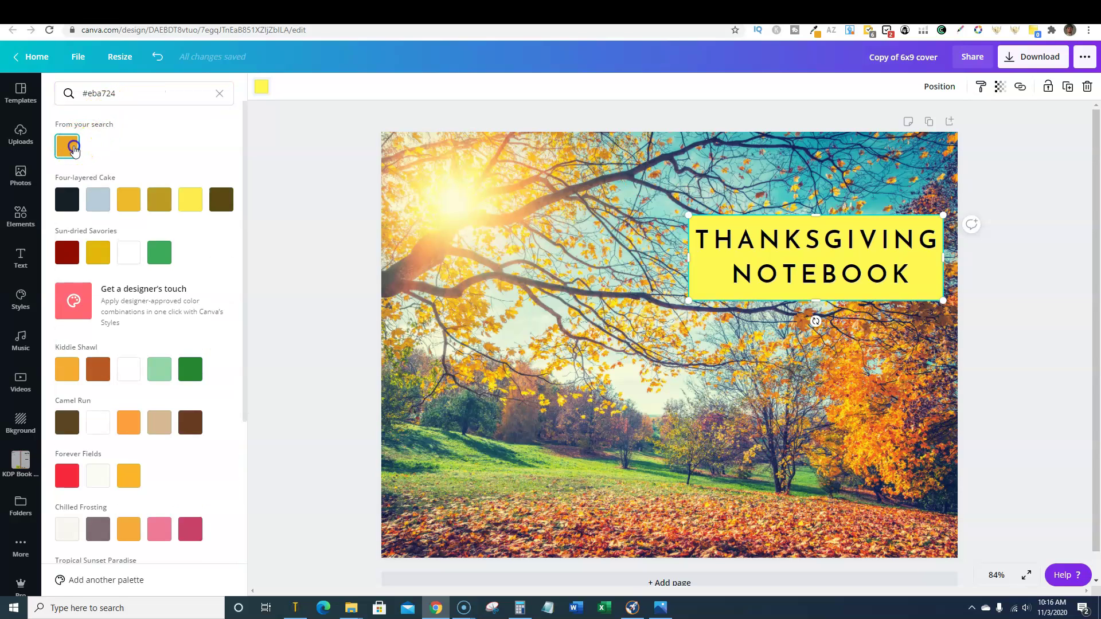
pyautogui.click(67, 146)
pyautogui.click(1014, 282)
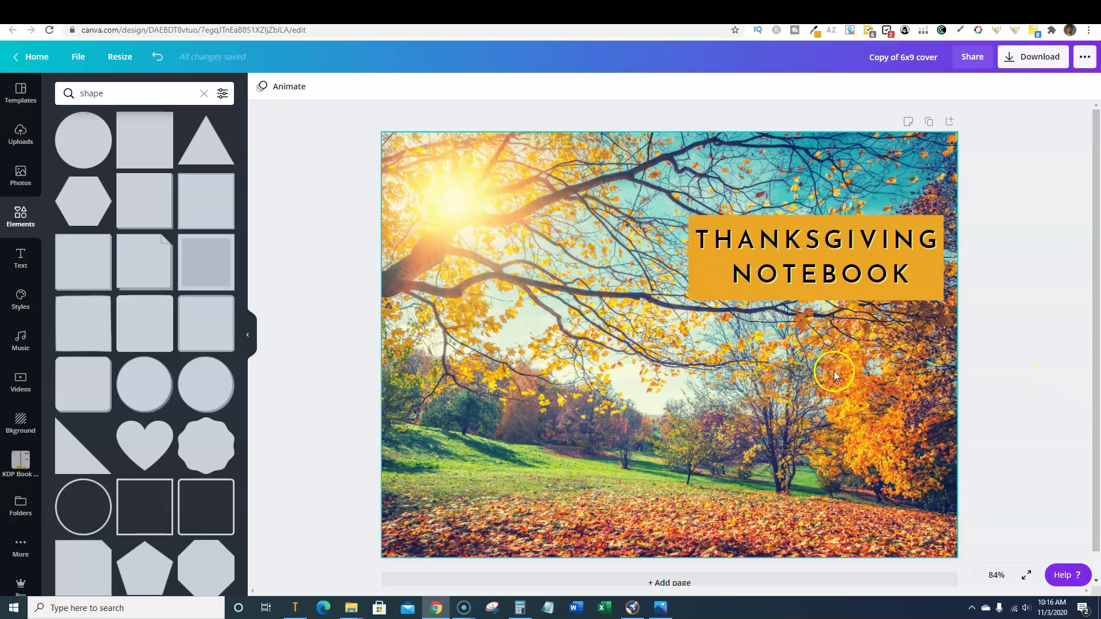
# - Check the download file types, keep PNG, and switch to the Journal_6x9_100_bleed.pdf tab
pyautogui.click(1036, 393)
pyautogui.click(1037, 68)
pyautogui.click(1030, 137)
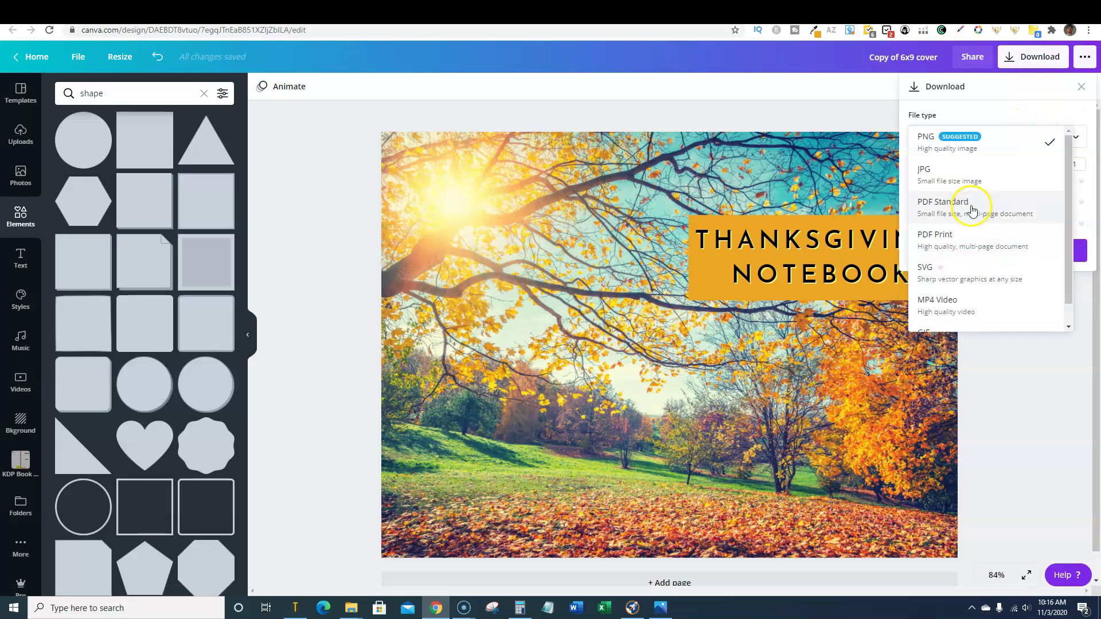
pyautogui.click(1030, 397)
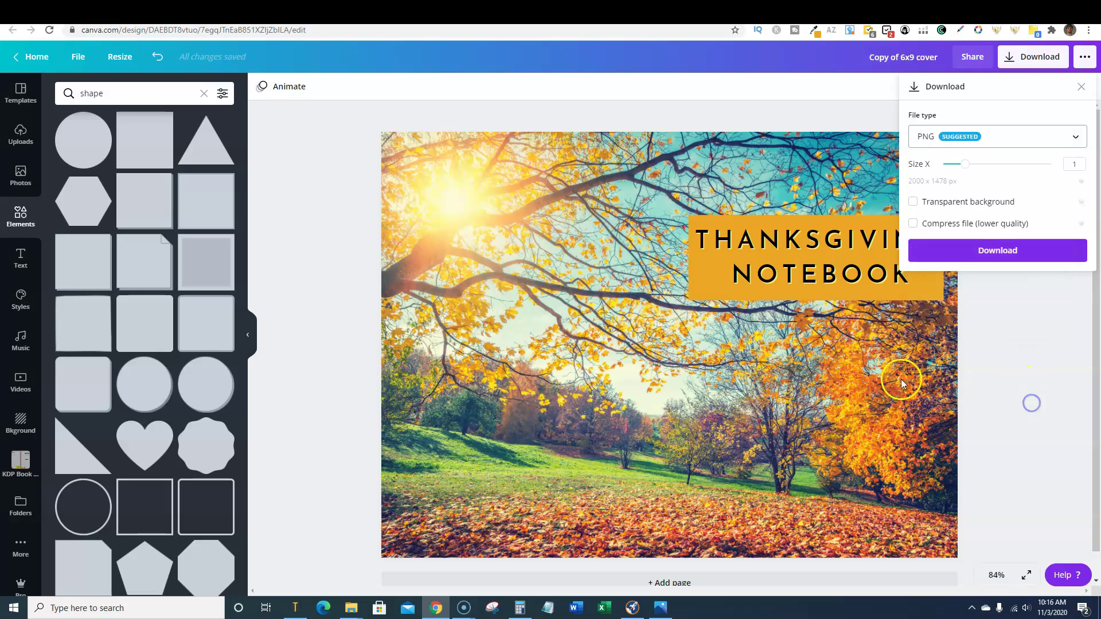
pyautogui.click(1018, 368)
pyautogui.click(878, 11)
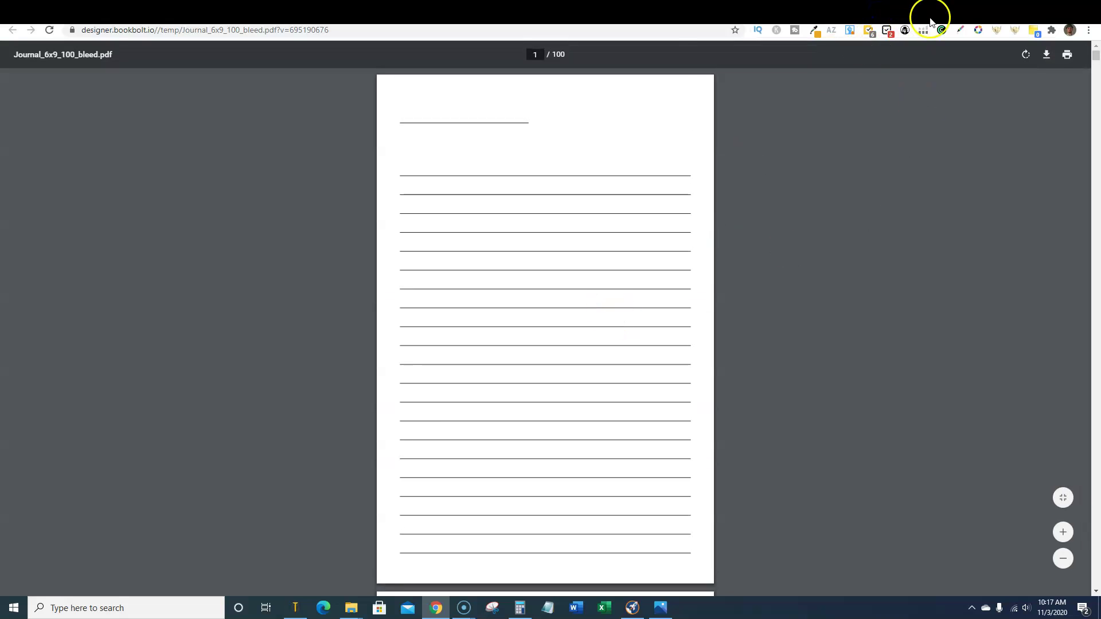
# - Return to the Canva tab with the orange-boxed THANKSGIVING NOTEBOOK cover
pyautogui.click(952, 10)
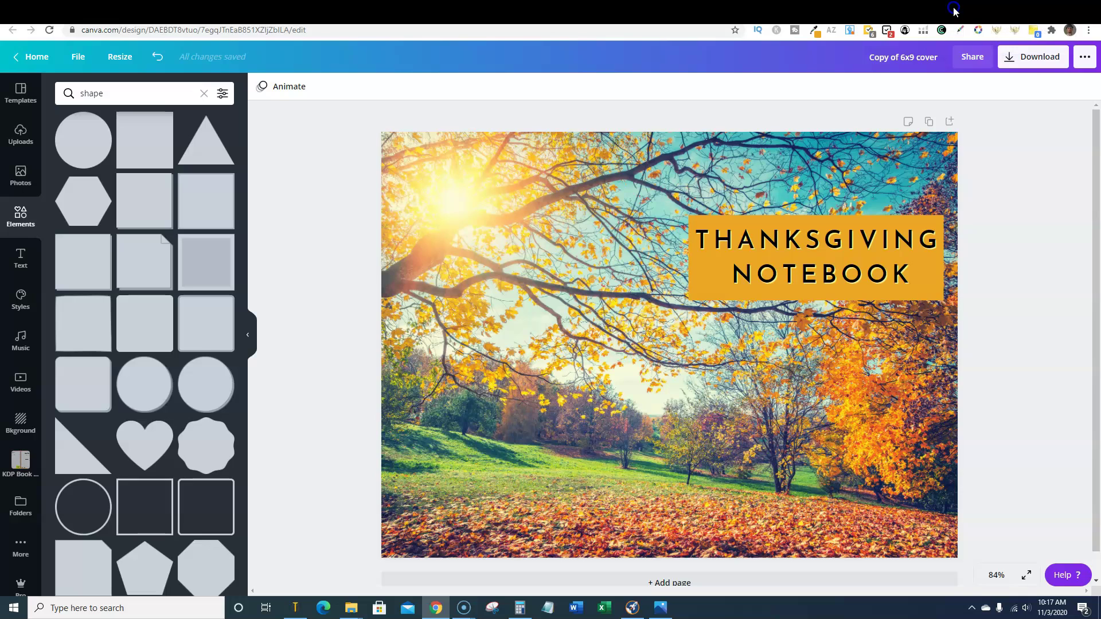